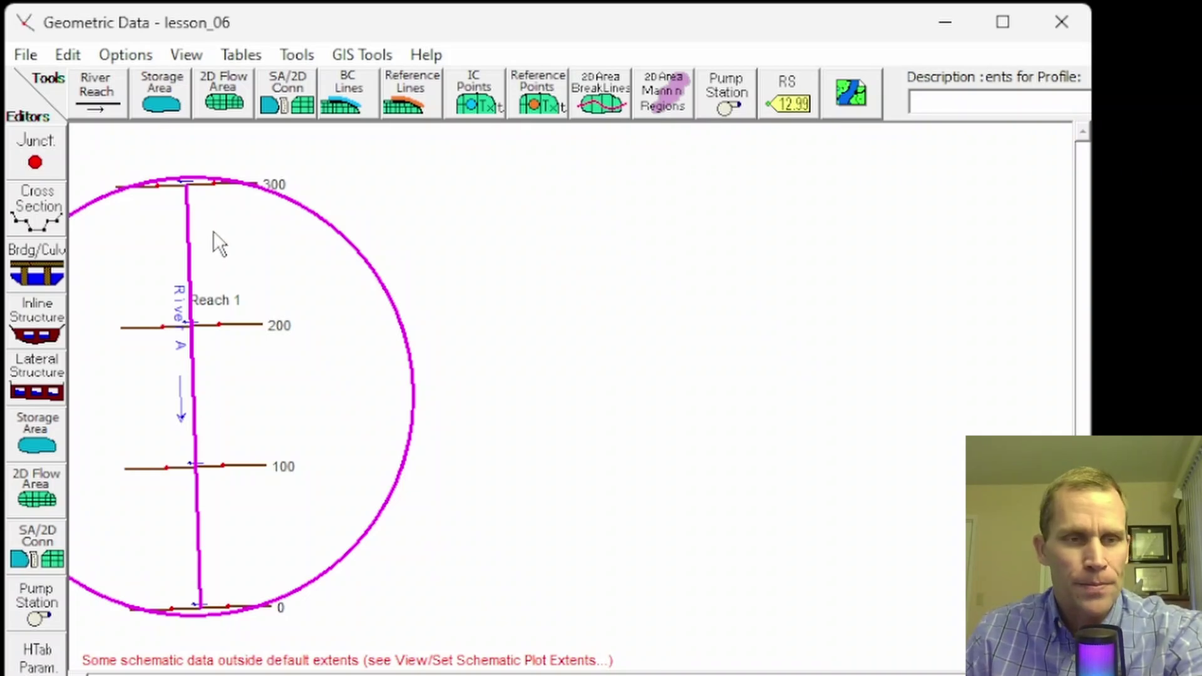
Step: Examine the geometry, Manning's n values and bank stations of the River A cross sections
click(38, 207)
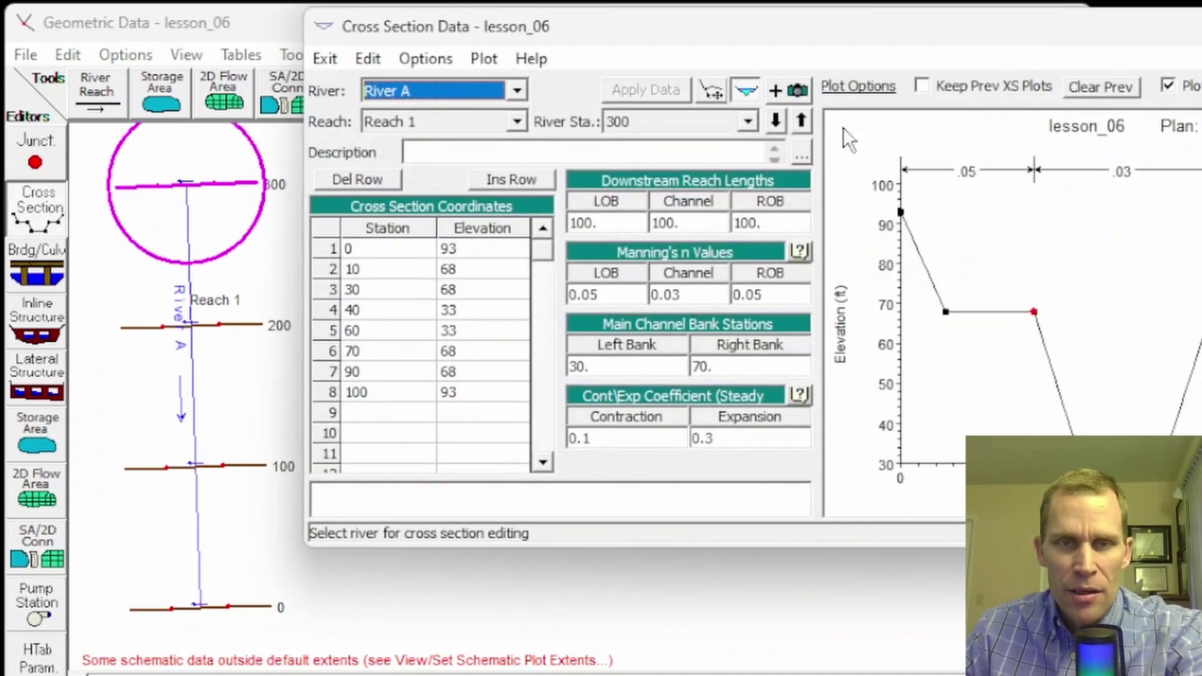
click(806, 116)
click(806, 116)
click(807, 117)
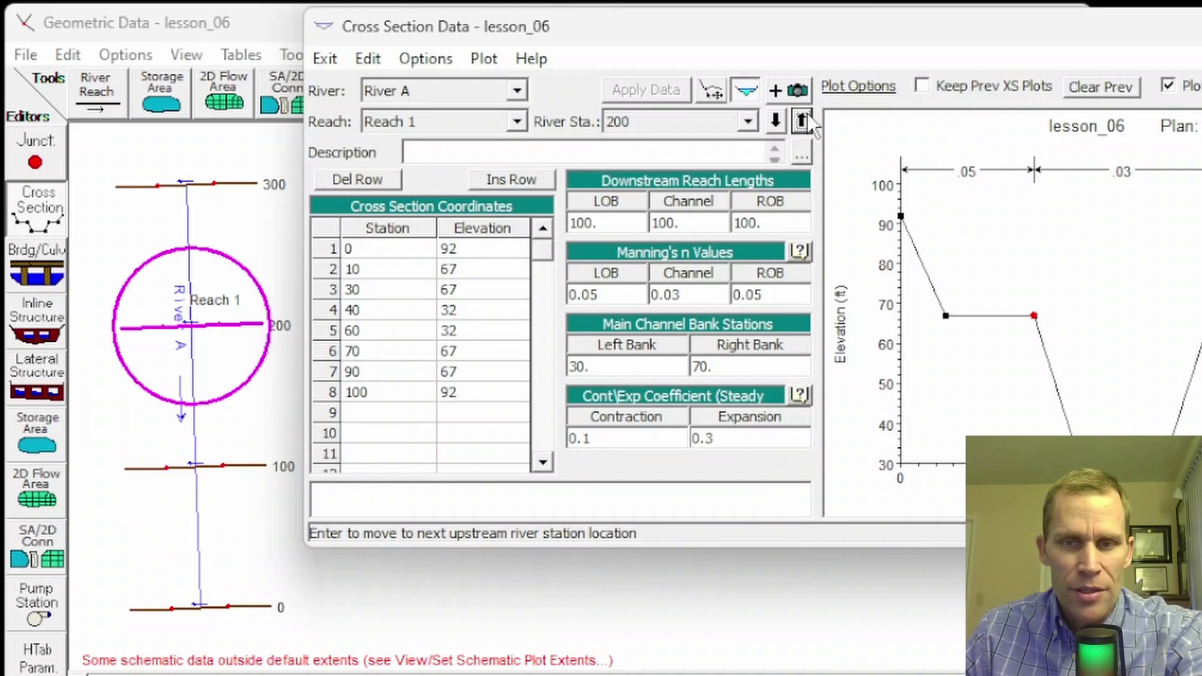
click(807, 116)
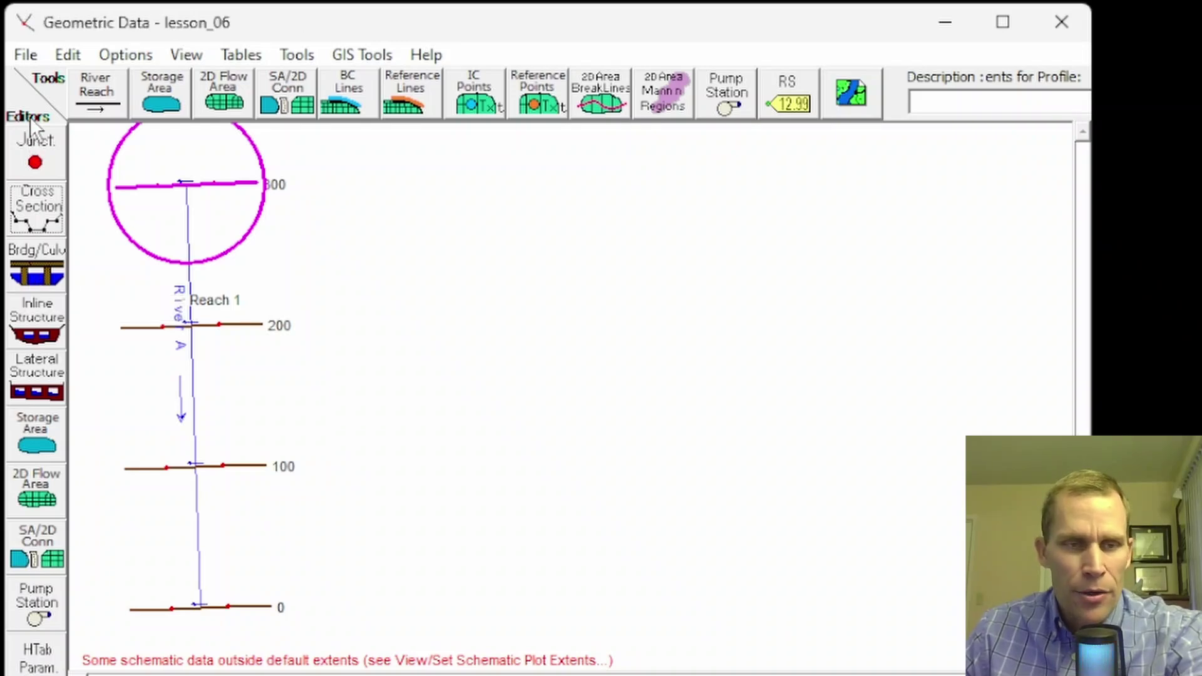
Step: Add a bridge/culvert to Reach 1 of River A at river station 150
click(35, 273)
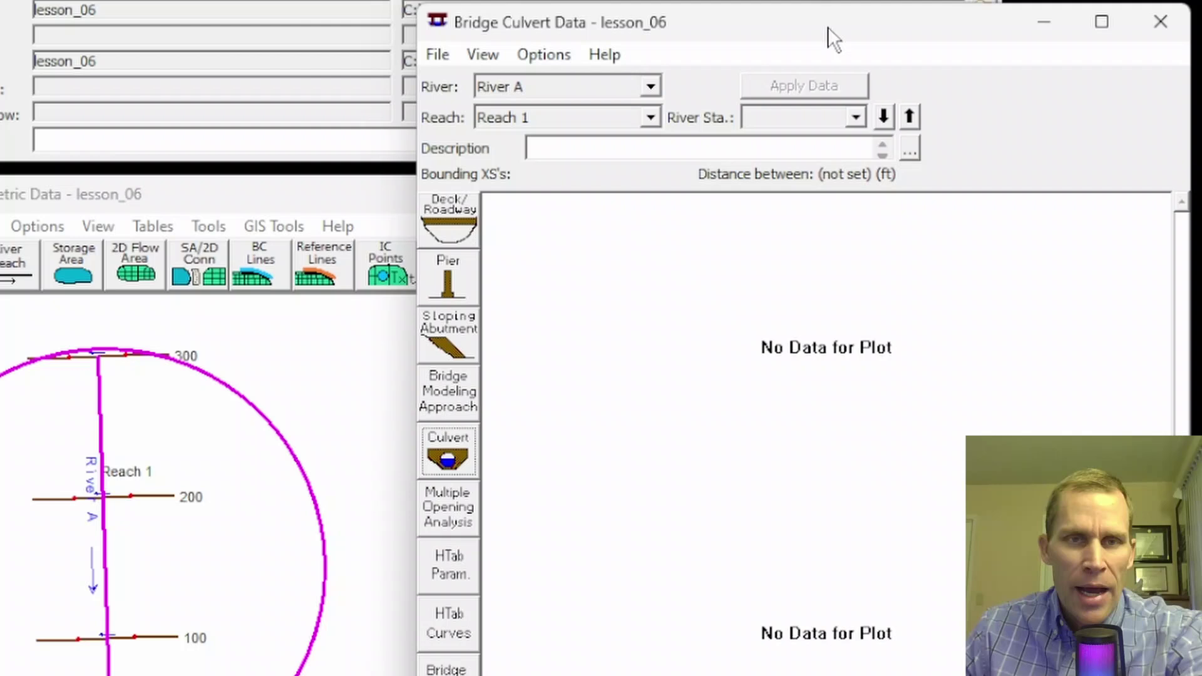
drag(828, 28, 770, 17)
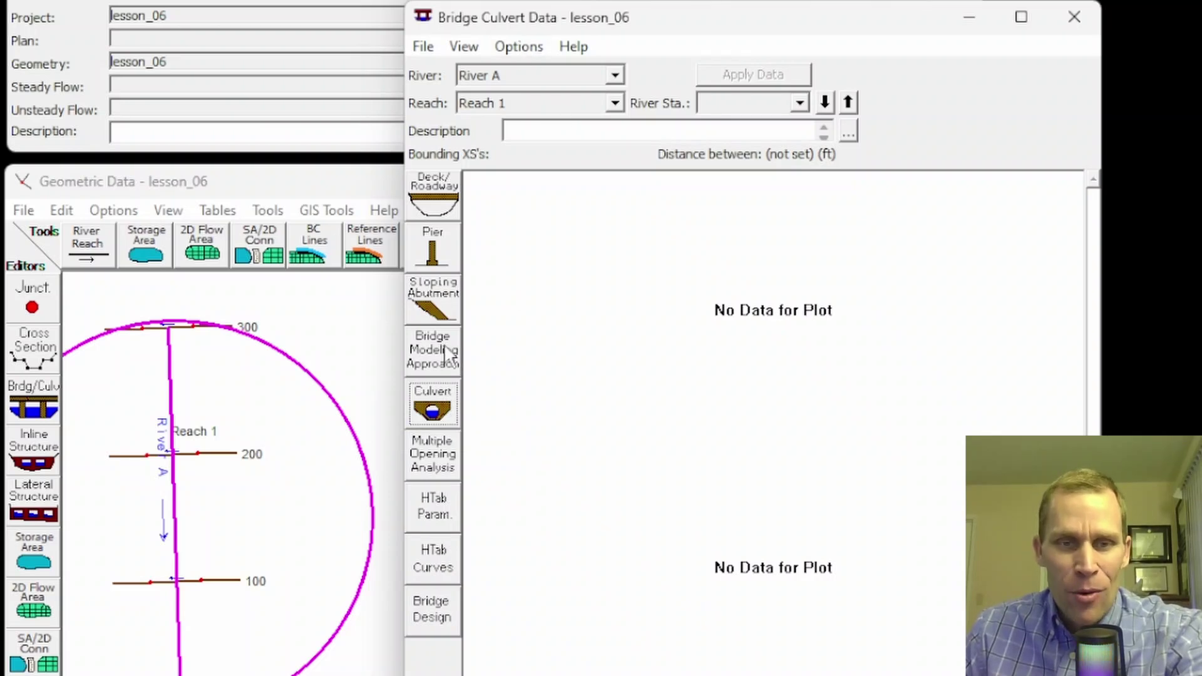
click(523, 58)
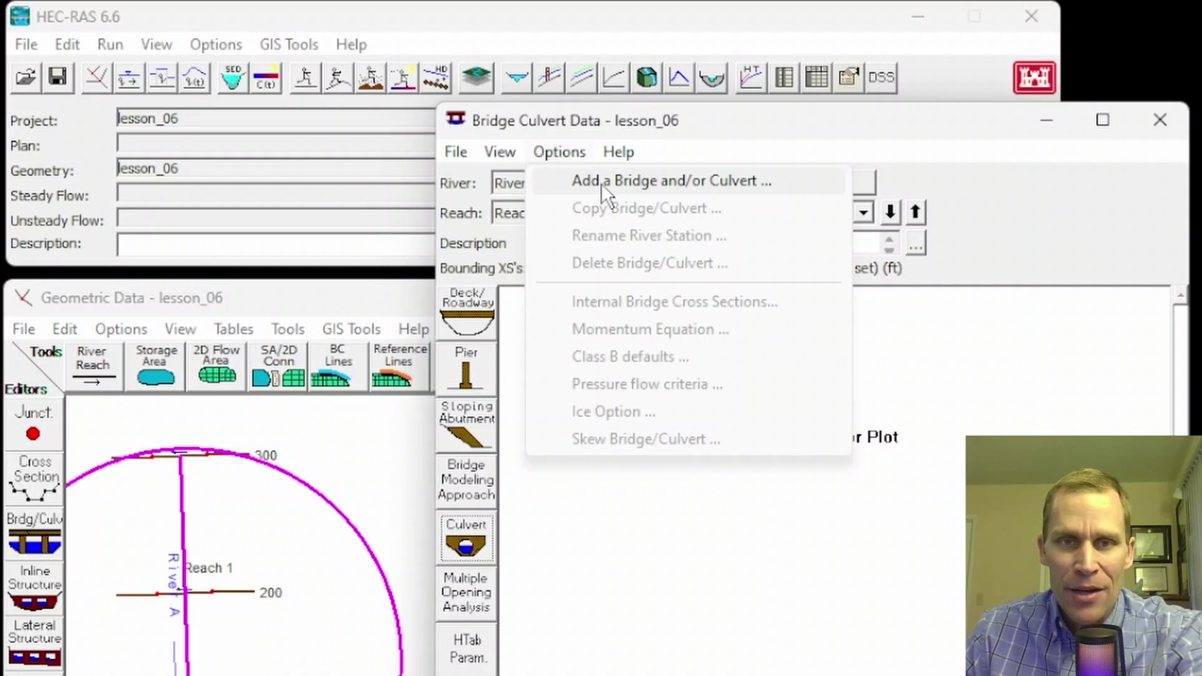
click(600, 183)
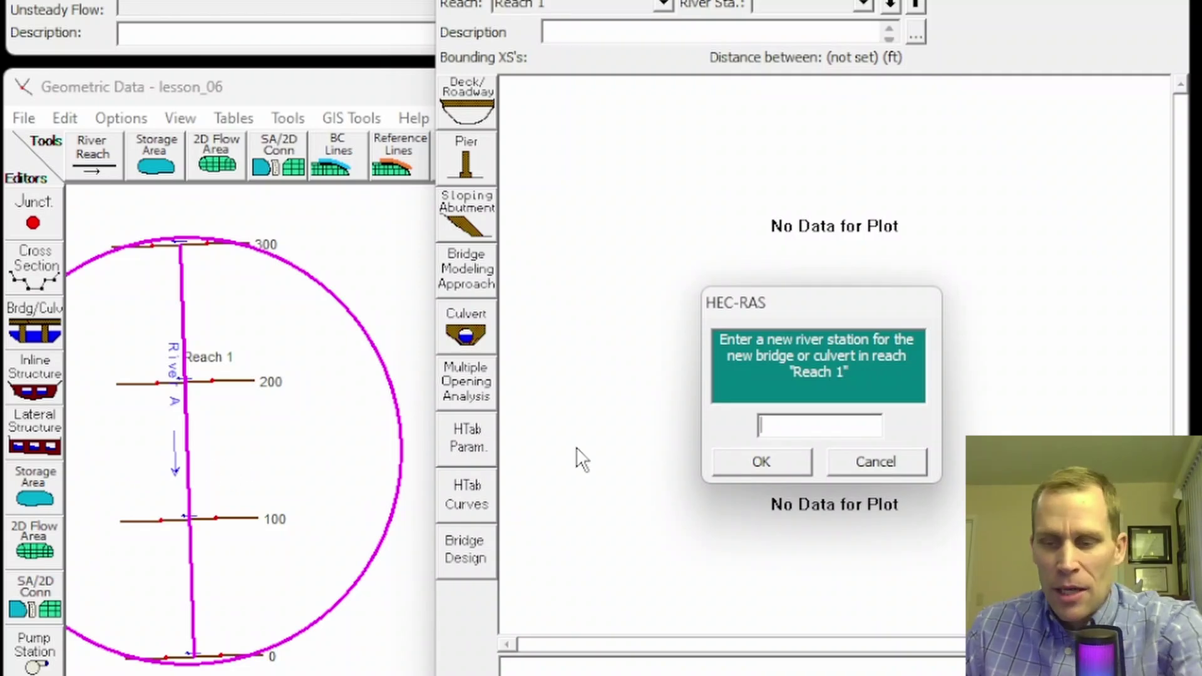
text(150)
click(756, 460)
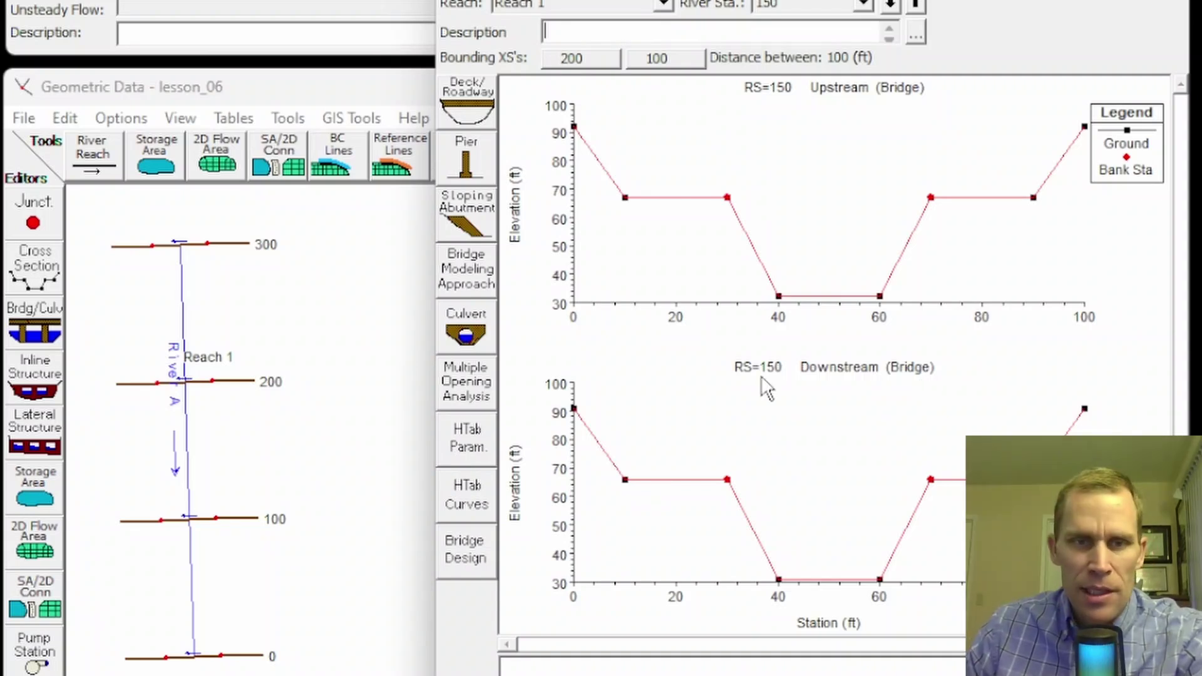
Step: Examine the culvert, pier and sloping abutment data editors for river station 150, leaving each without saving changes
click(466, 329)
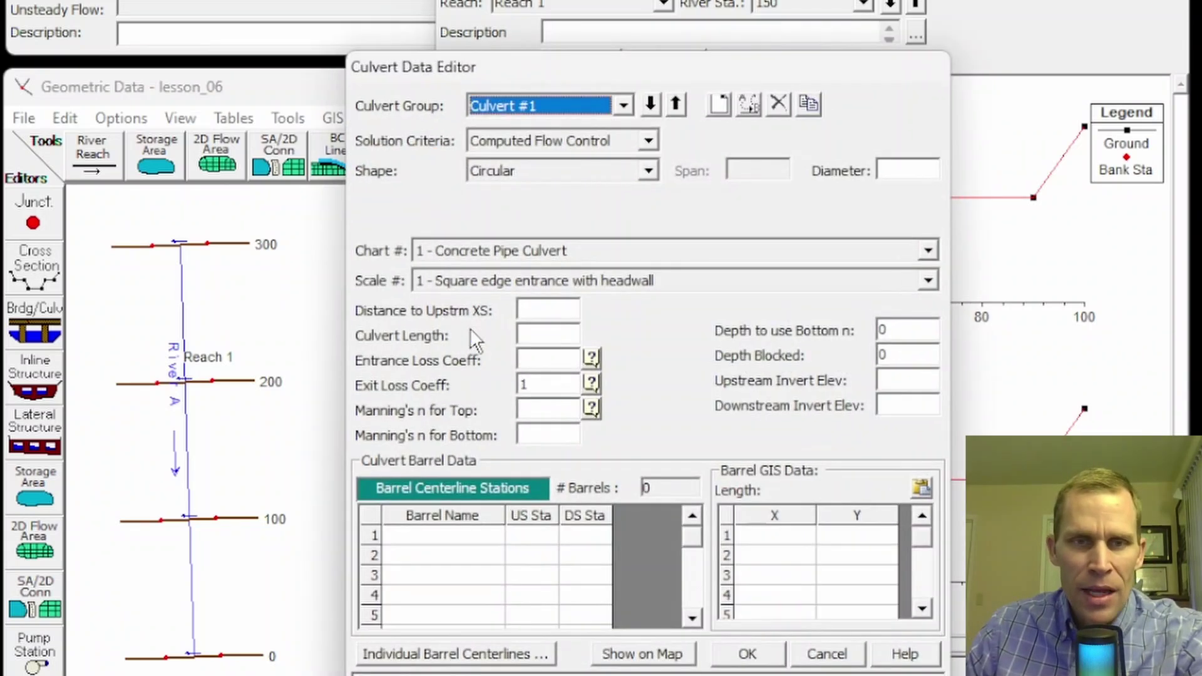
click(547, 110)
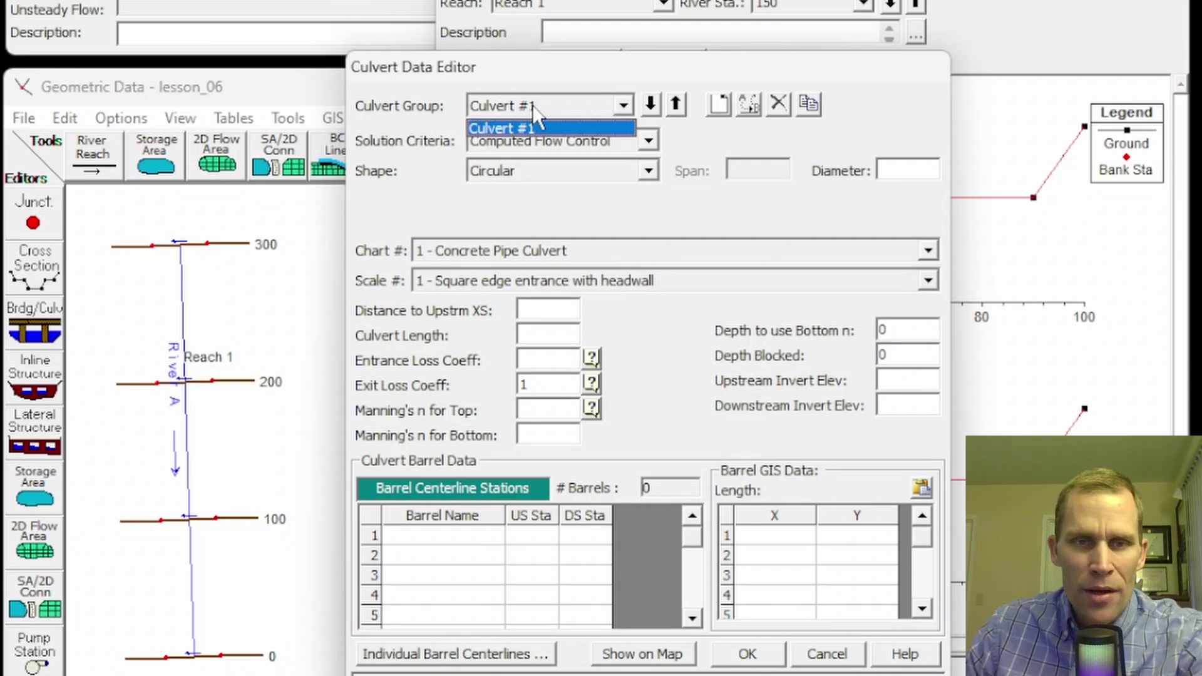
click(542, 120)
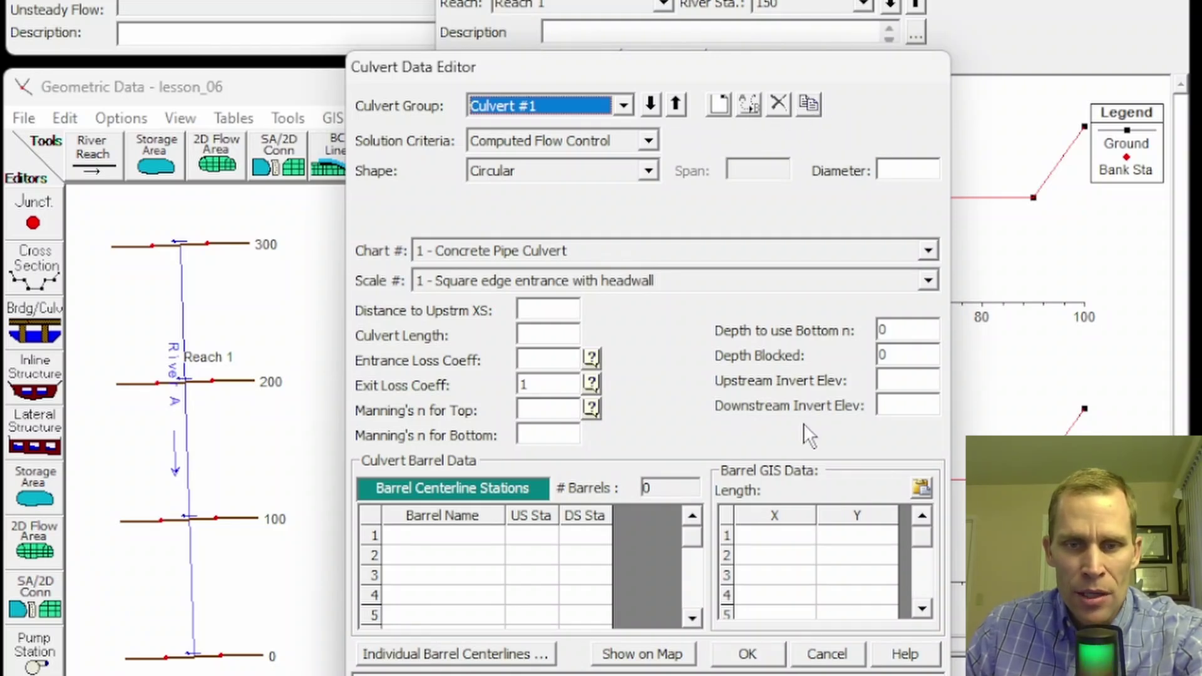
click(827, 653)
click(476, 176)
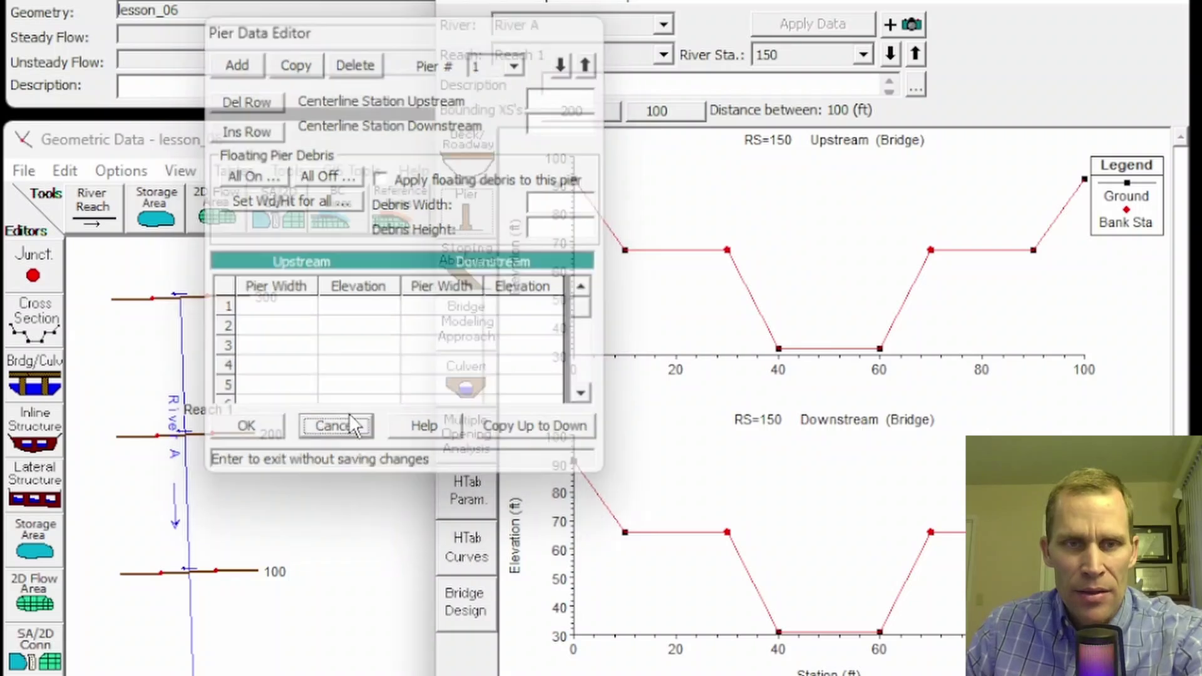
click(335, 428)
click(461, 275)
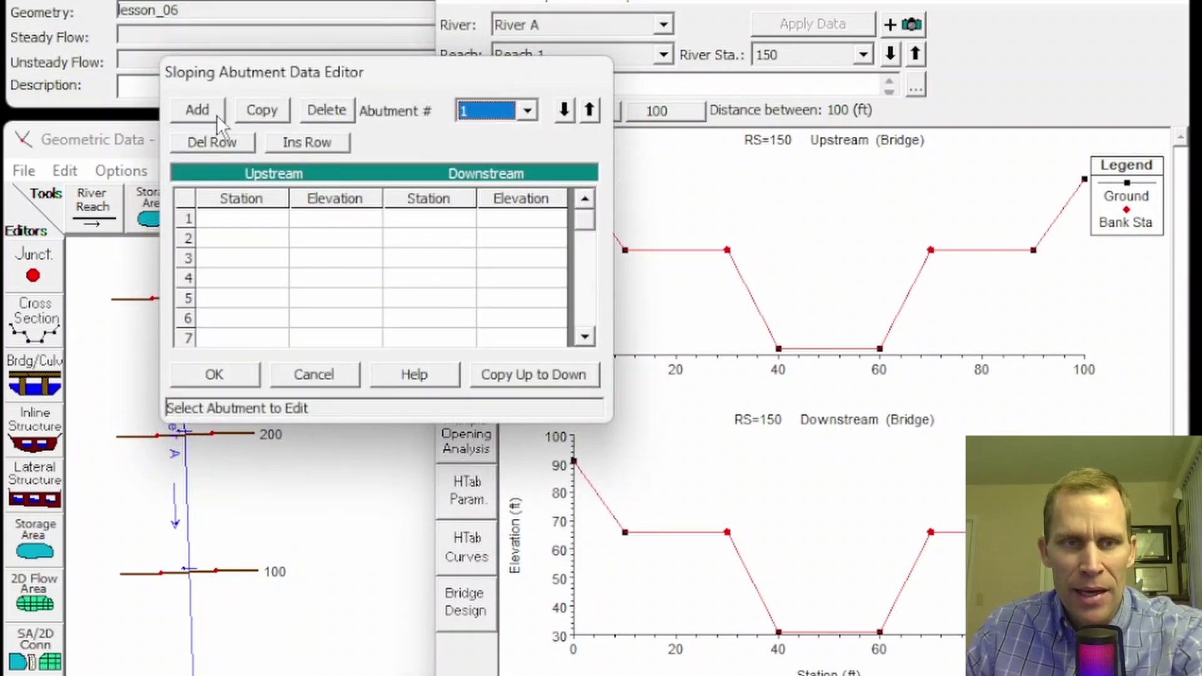
click(302, 375)
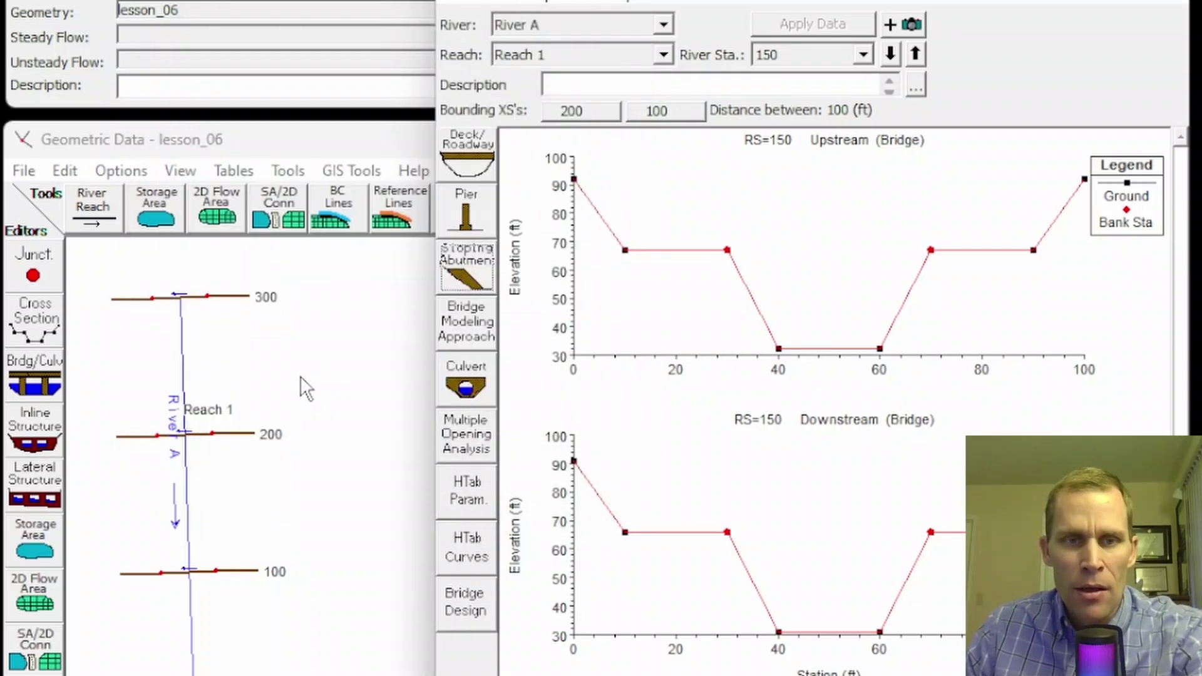
click(465, 383)
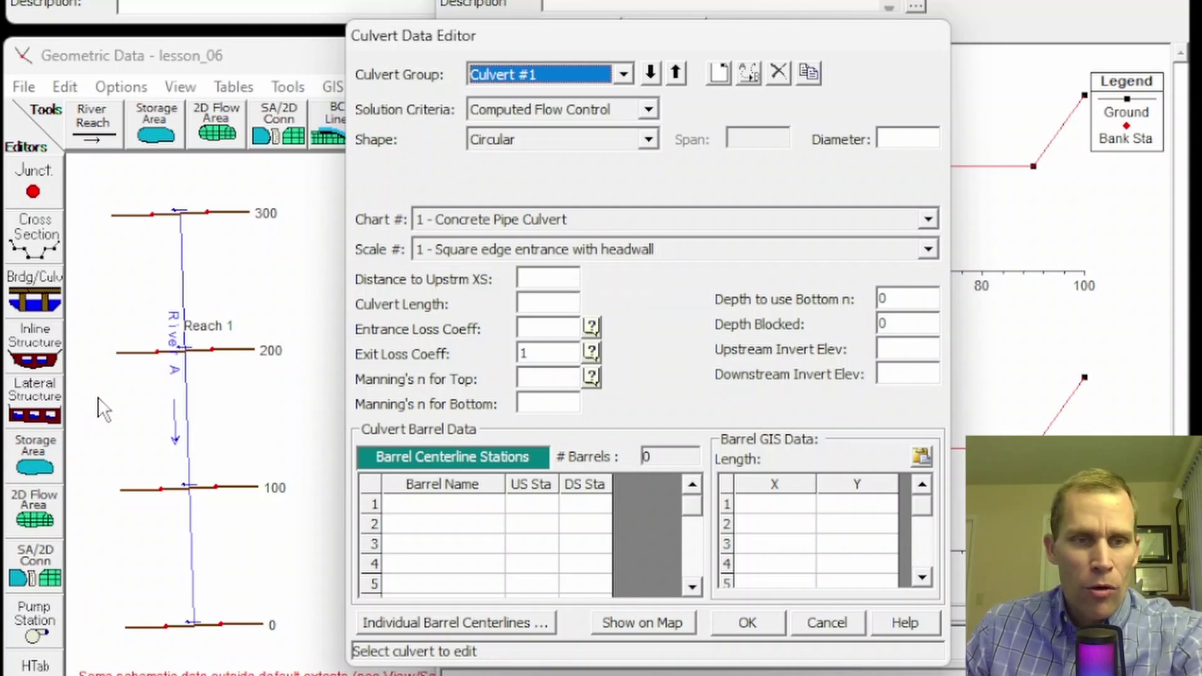
click(804, 626)
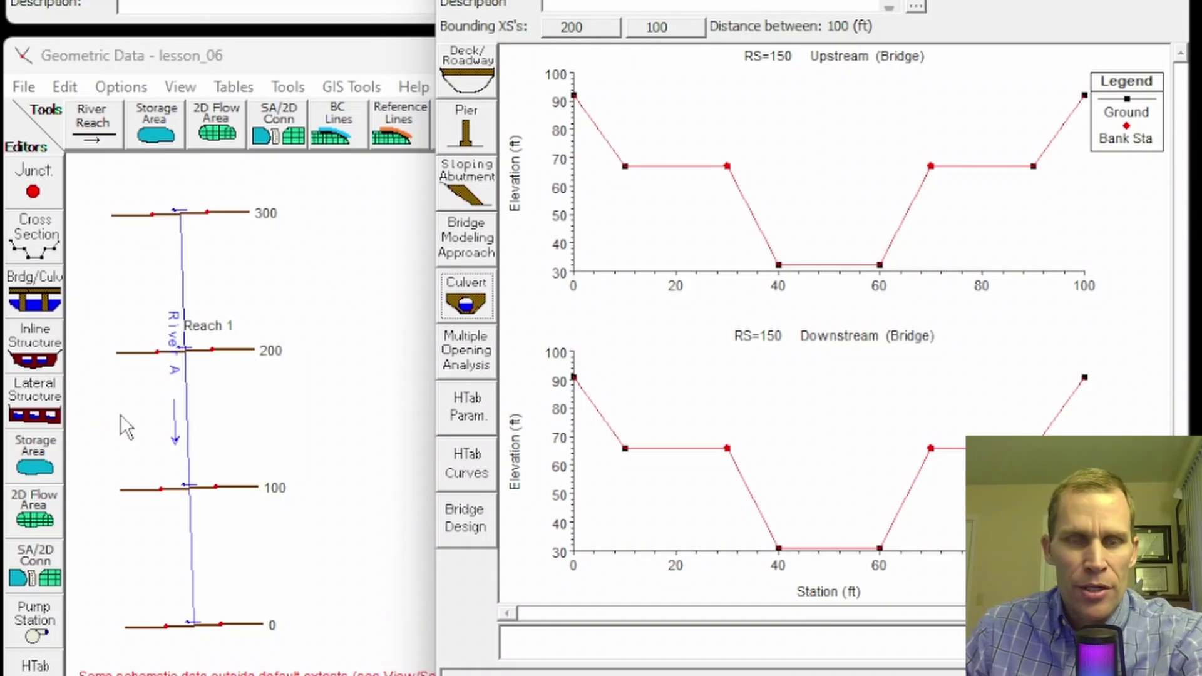
Step: Set the deck/roadway at river station 150 to a distance of 30 ft and a width of 40 ft, and close the bridge editor
click(475, 91)
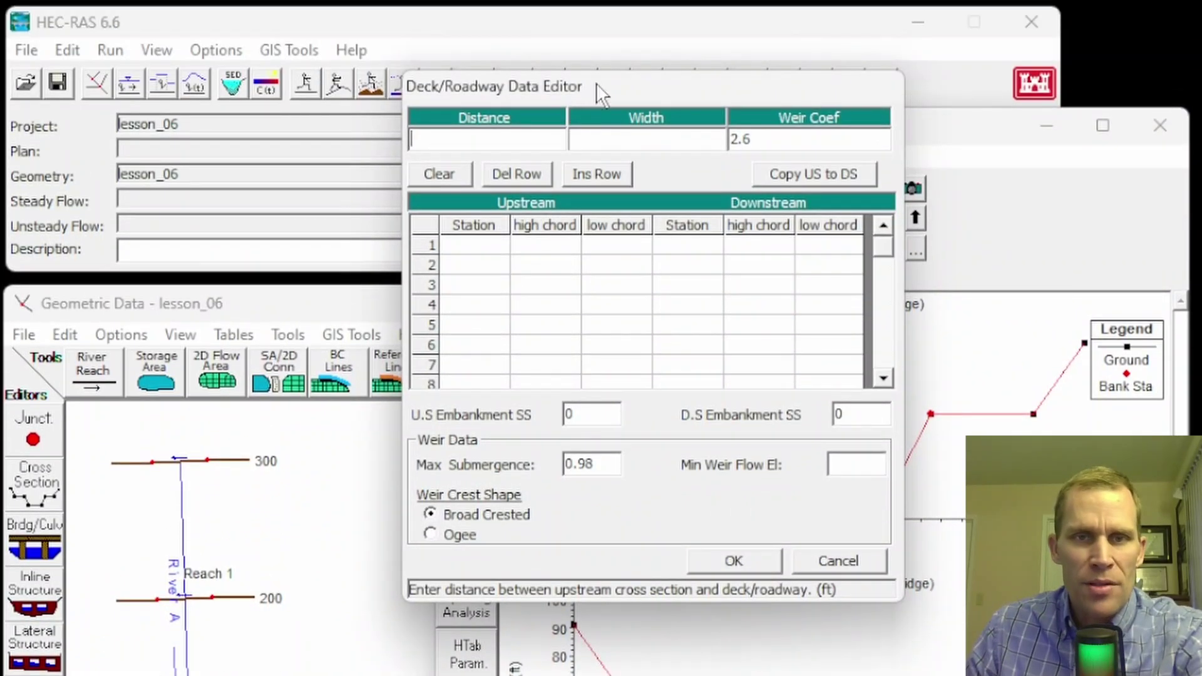
drag(596, 83, 513, 334)
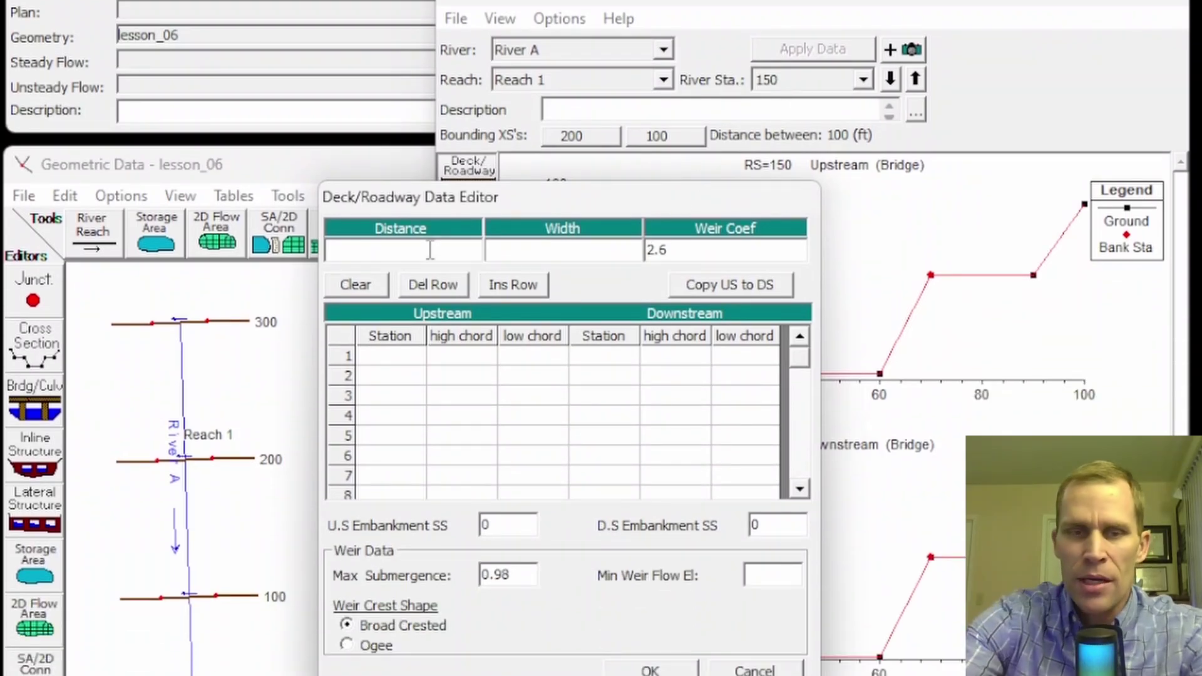
text(30)
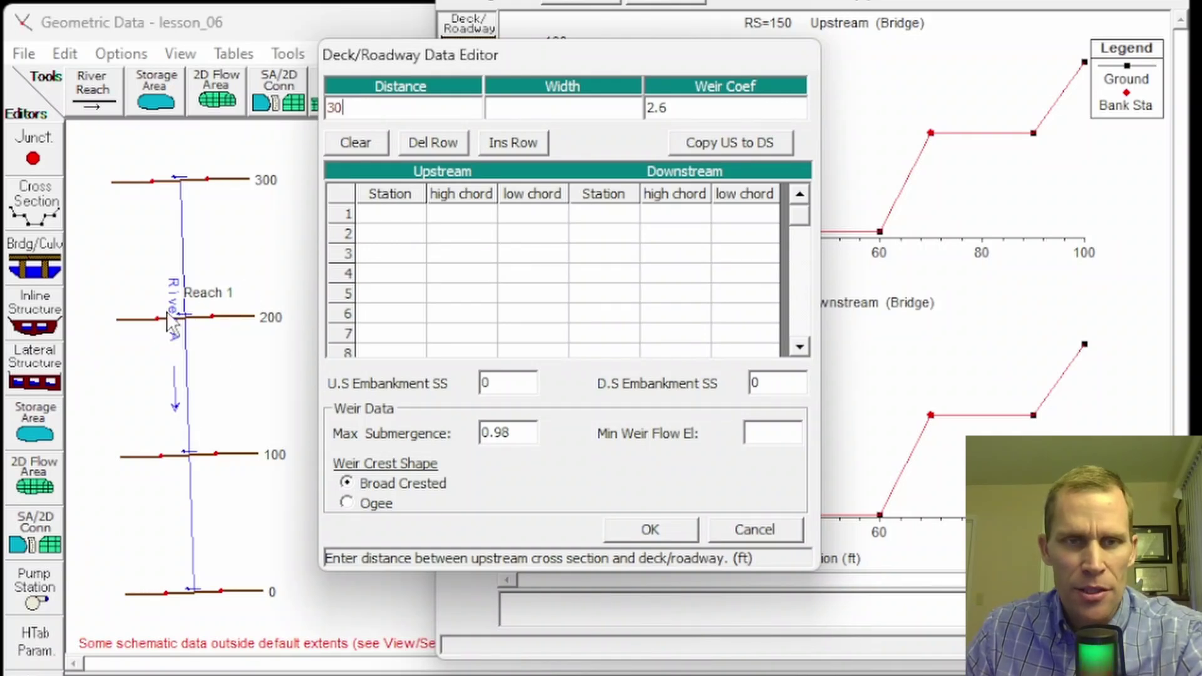
click(539, 107)
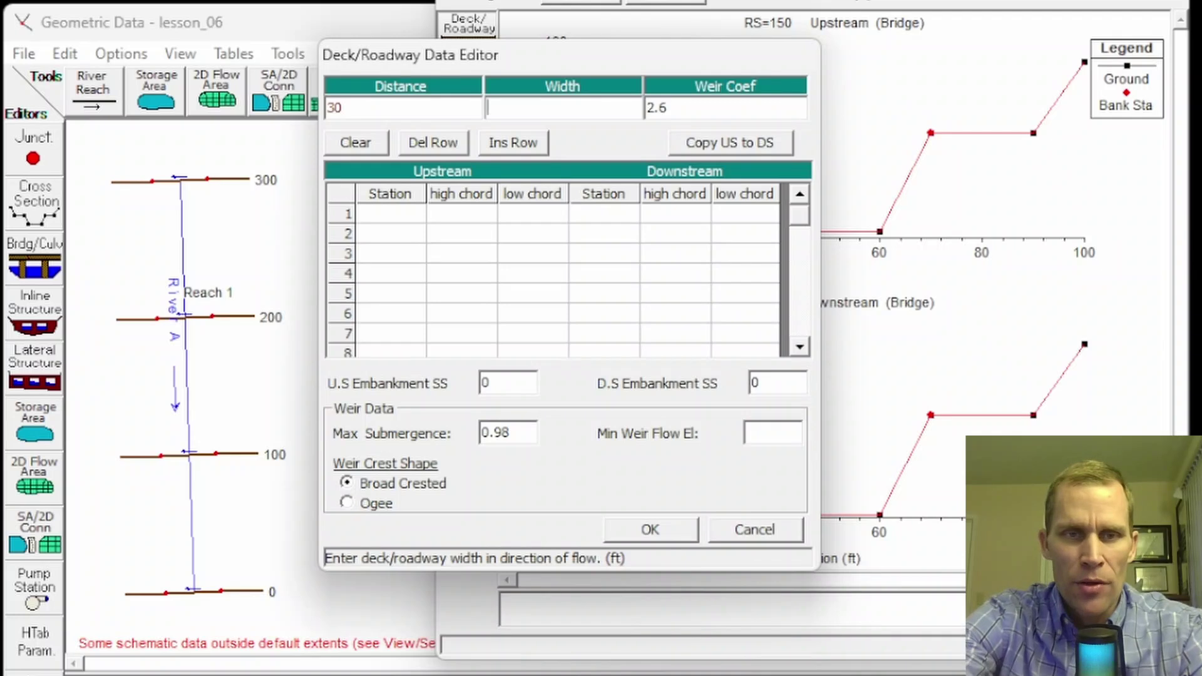
text(400)
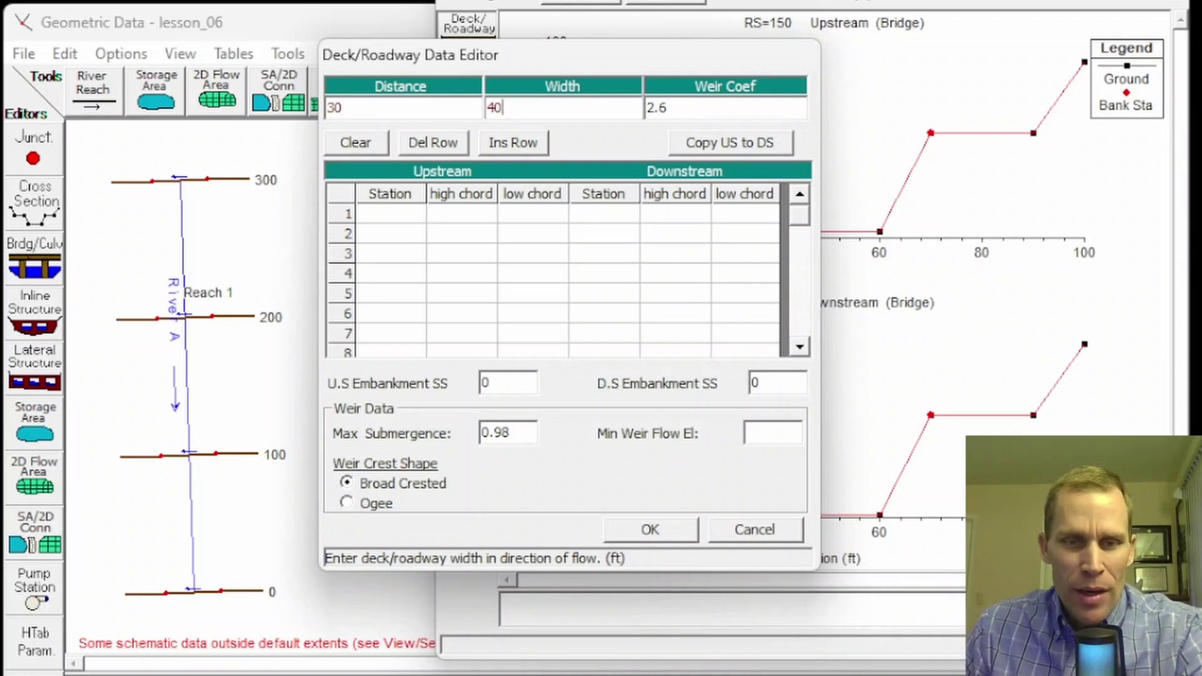
click(656, 533)
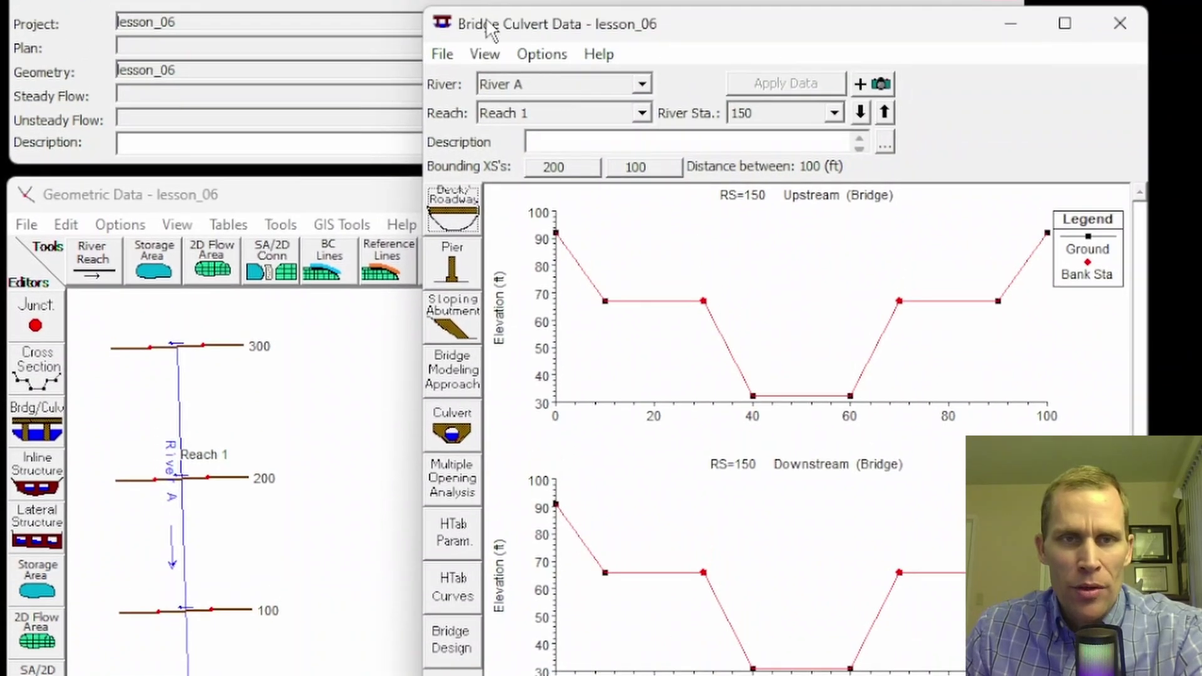
click(443, 56)
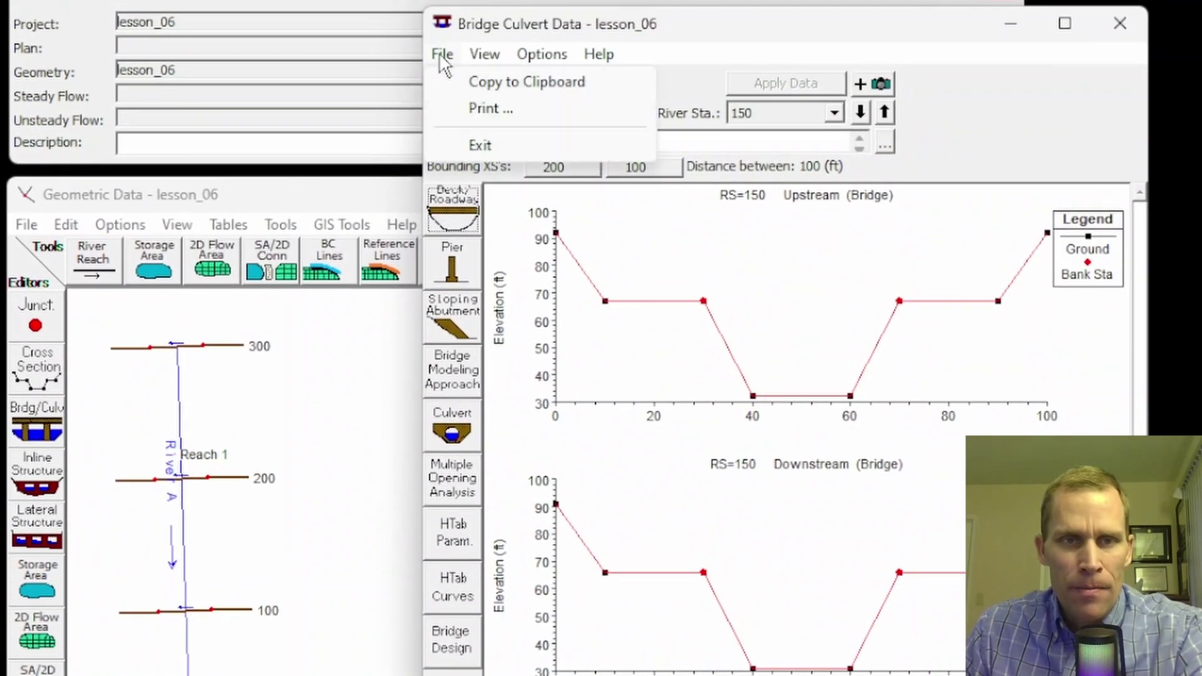
click(443, 56)
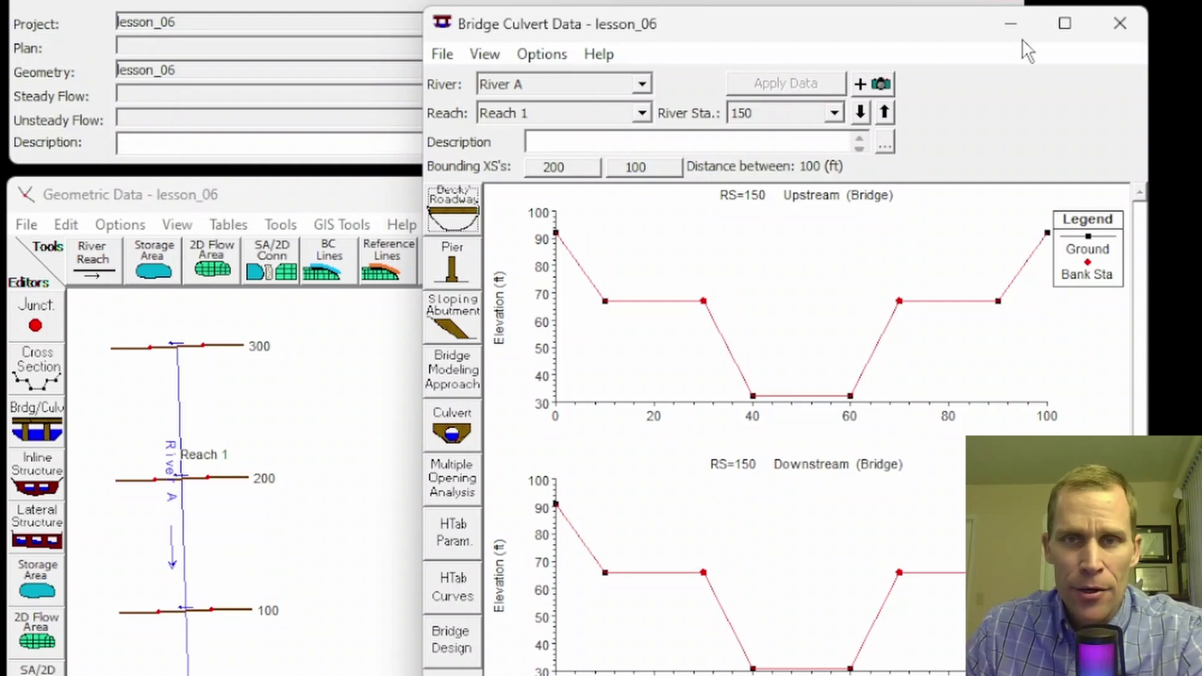
click(1119, 25)
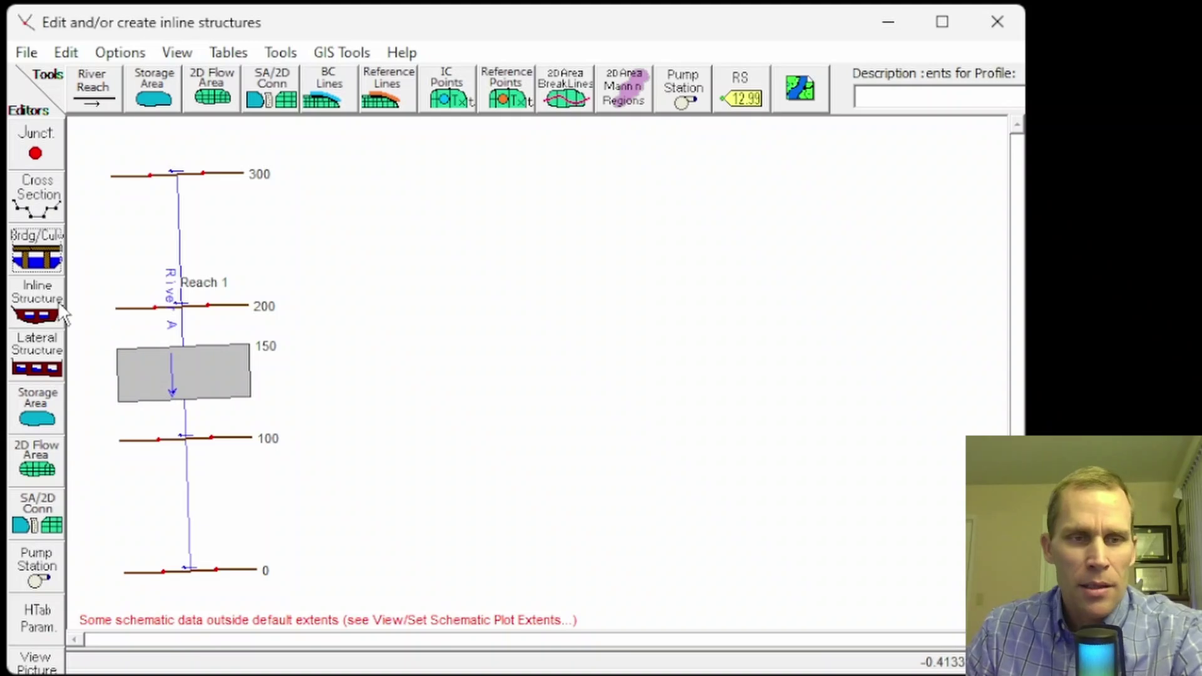
Step: Change the deck/roadway's distance from the upstream cross section to 20 ft and return to the river schematic
click(38, 258)
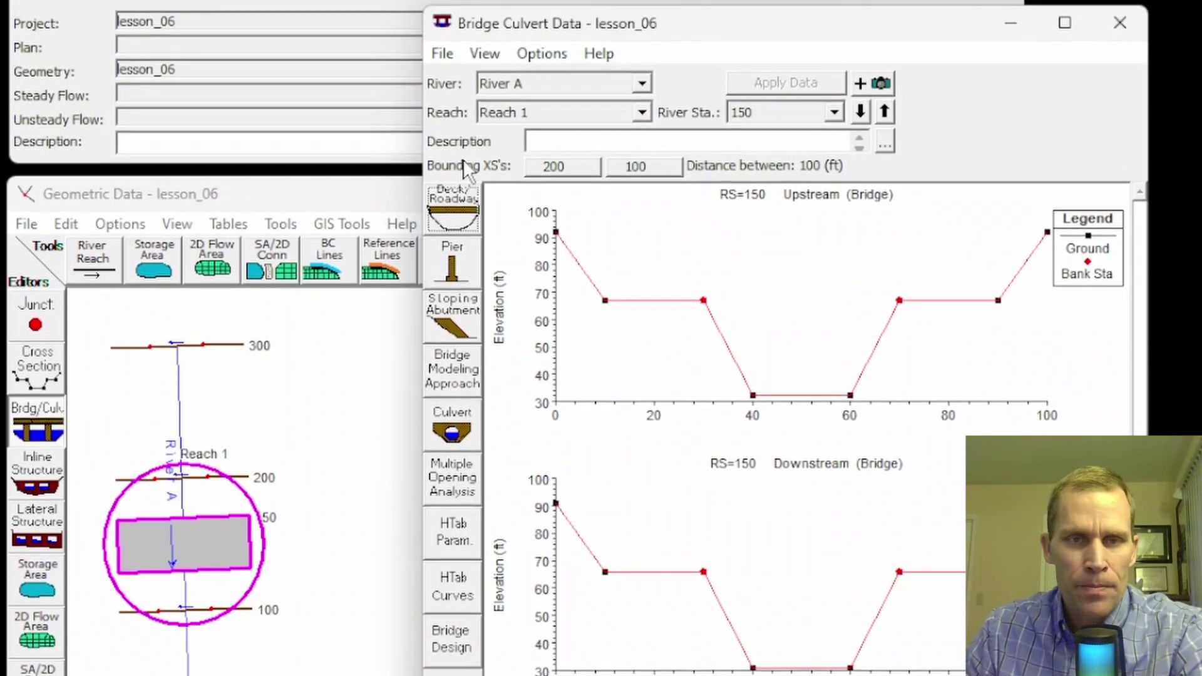
click(454, 216)
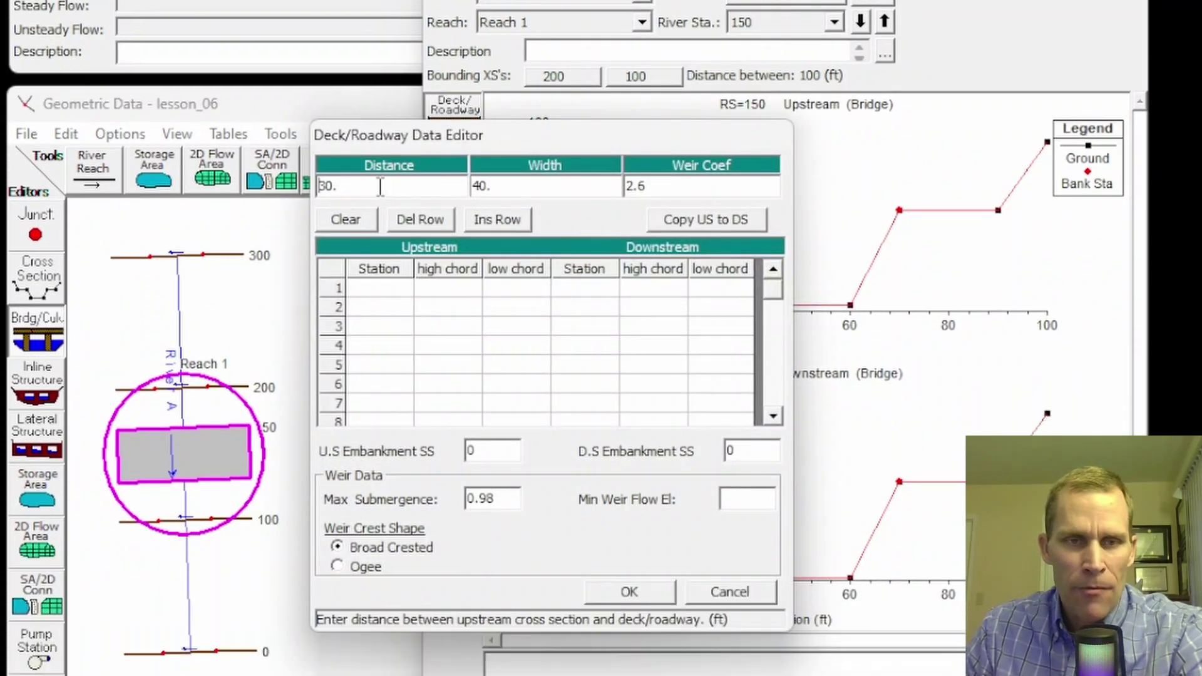
text(20)
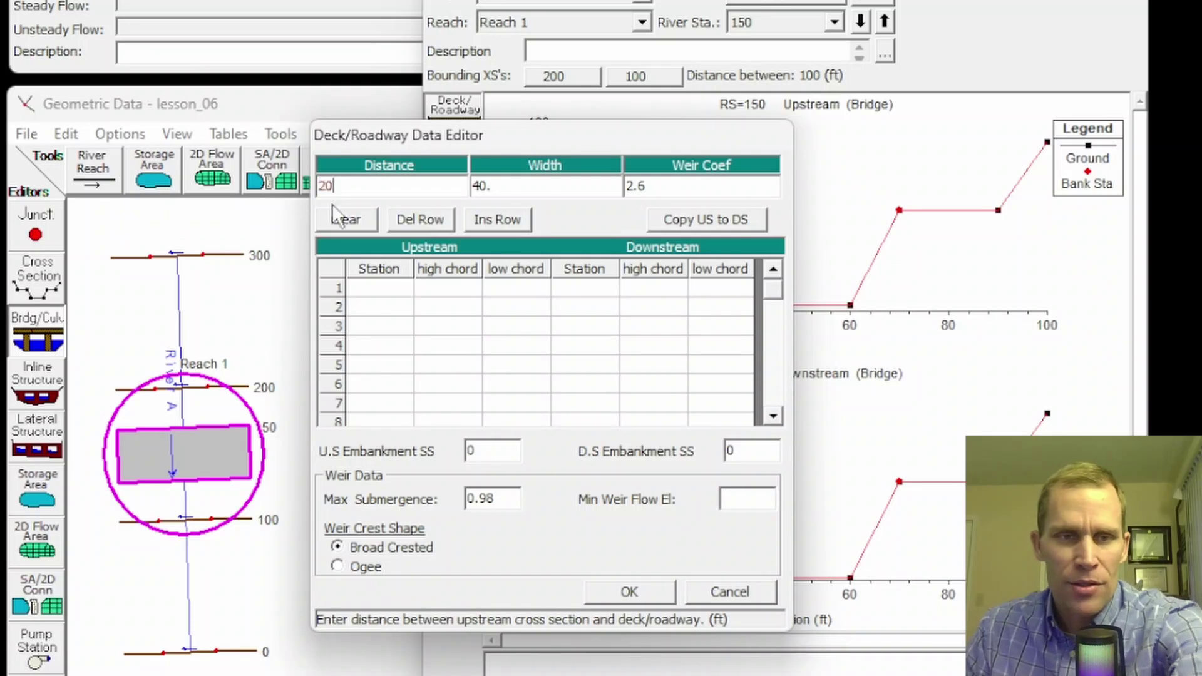
click(602, 594)
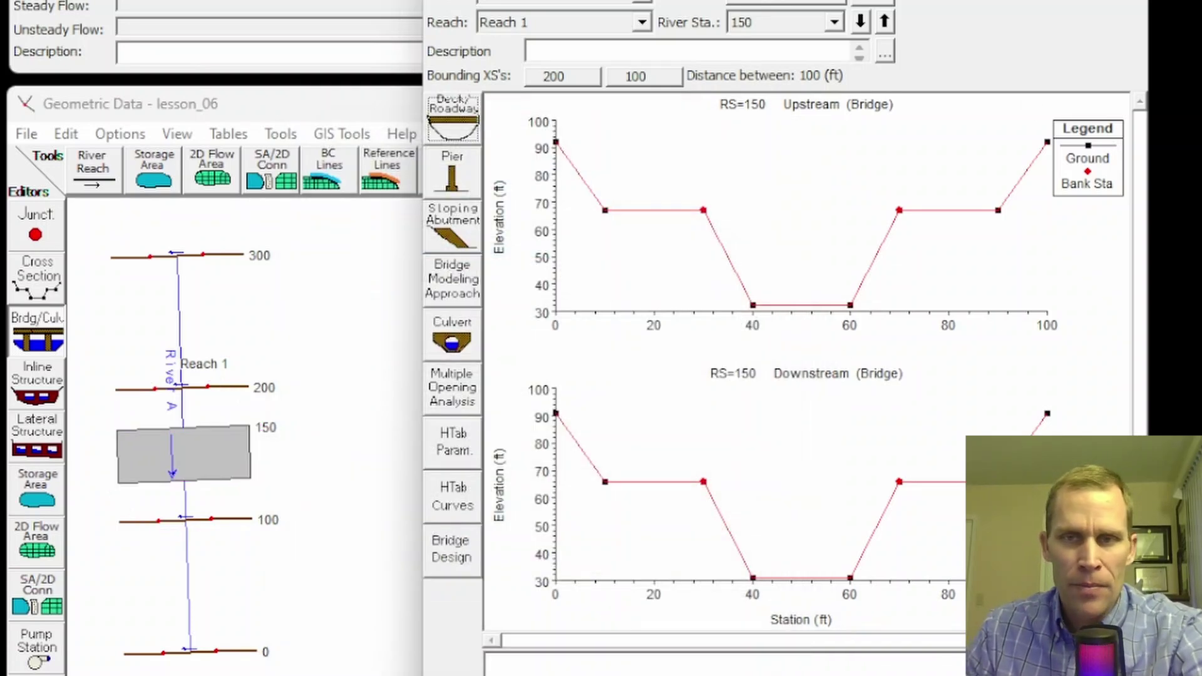
click(1120, 1)
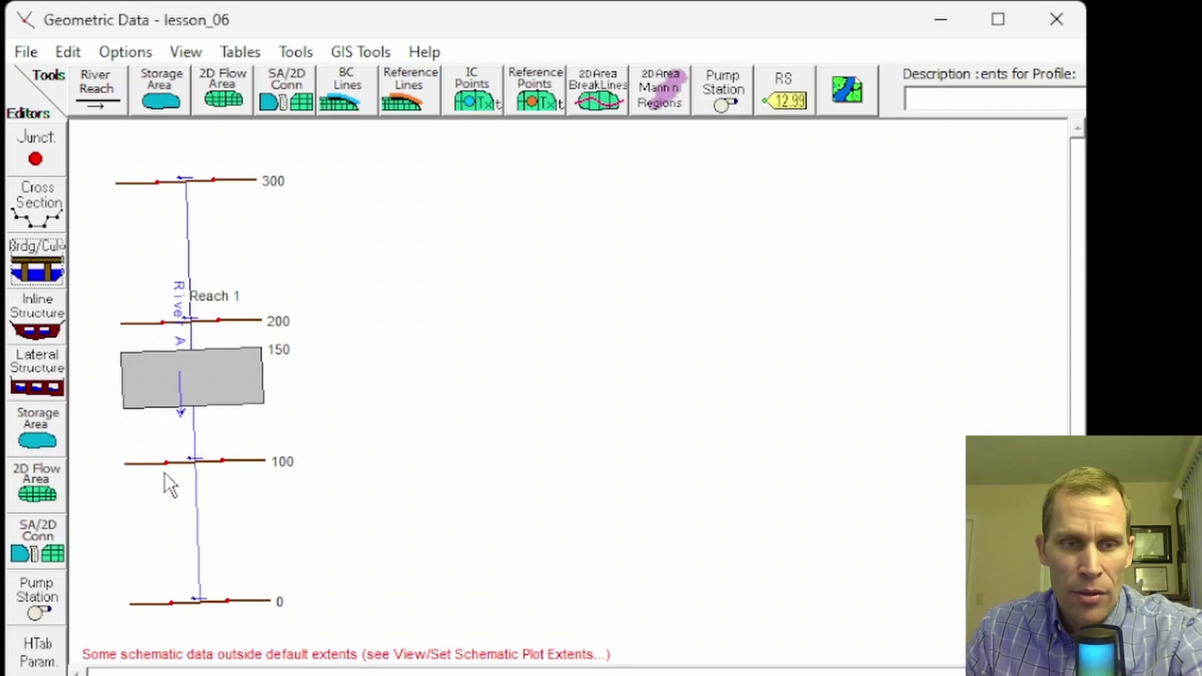
Step: Restore the deck/roadway's distance from the upstream cross section to 30 ft and close the bridge editor
click(37, 263)
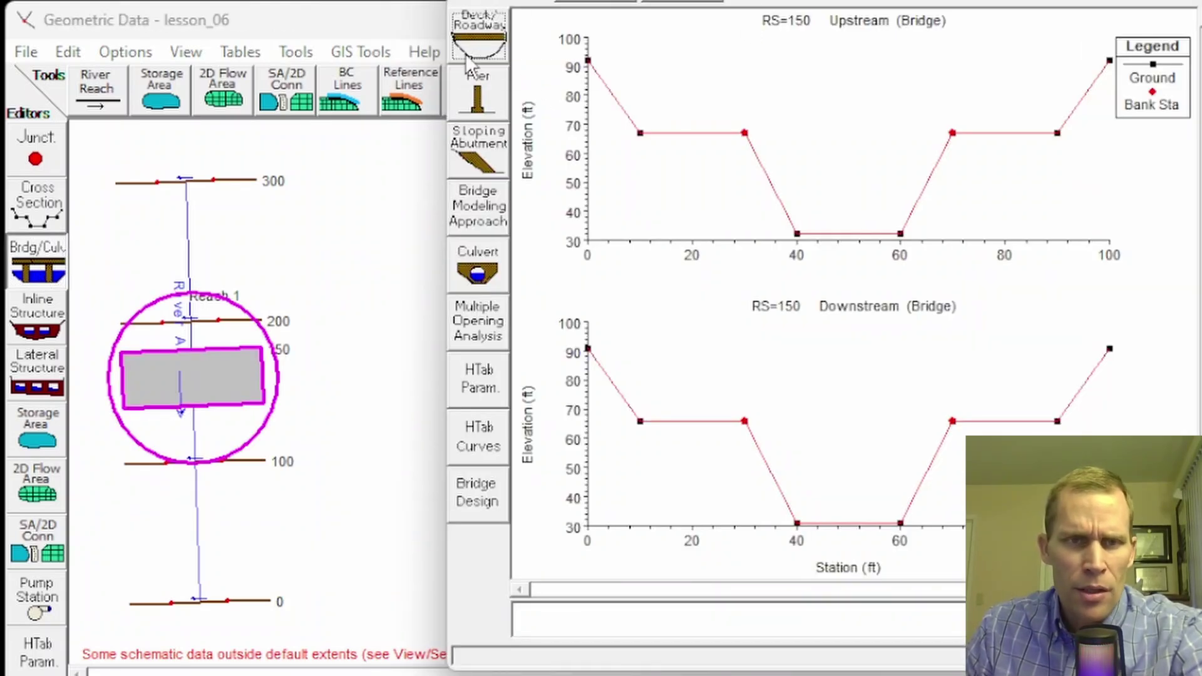
click(477, 38)
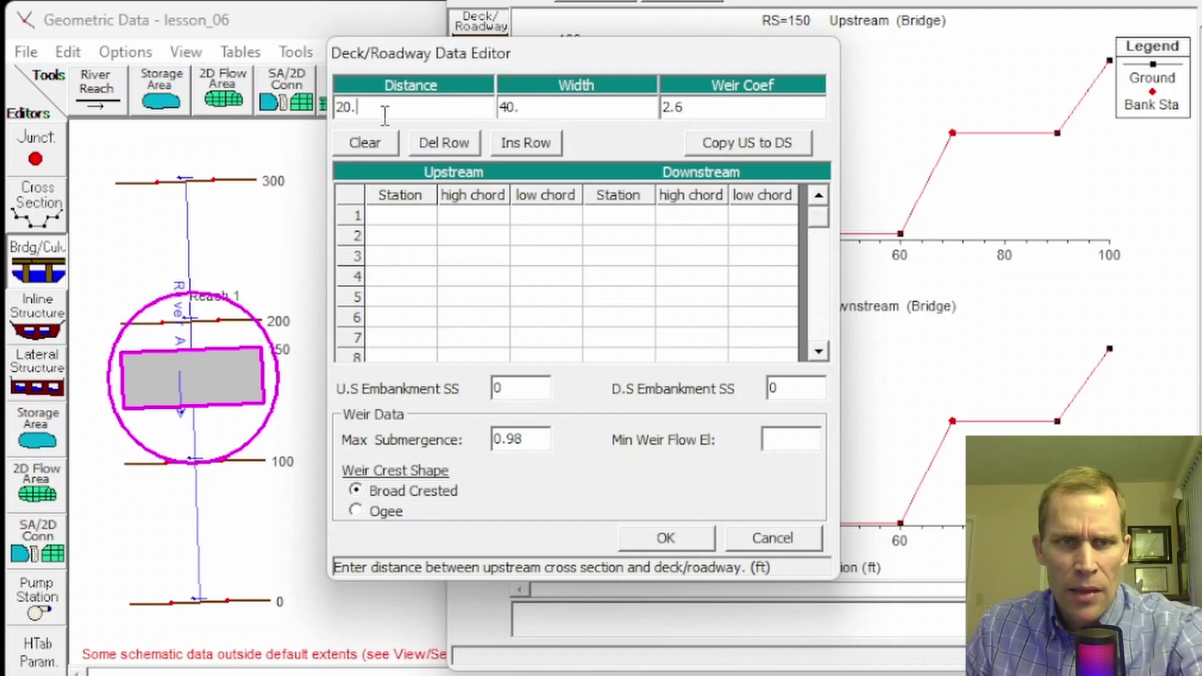
double_click(384, 112)
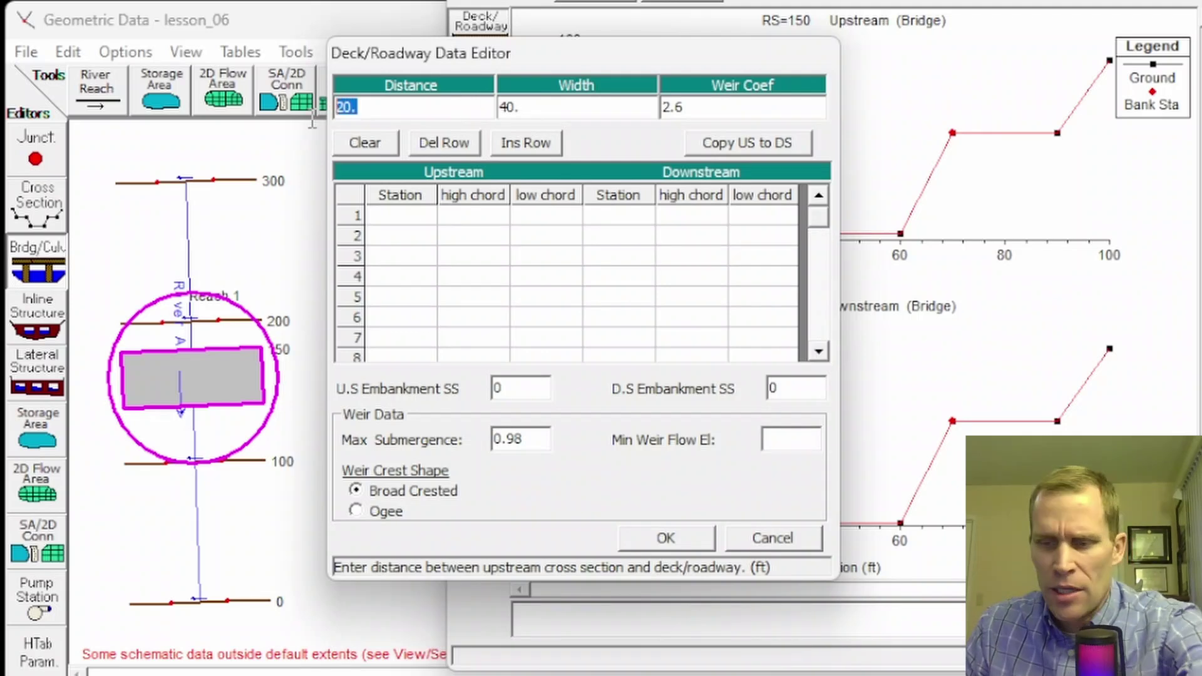
click(656, 537)
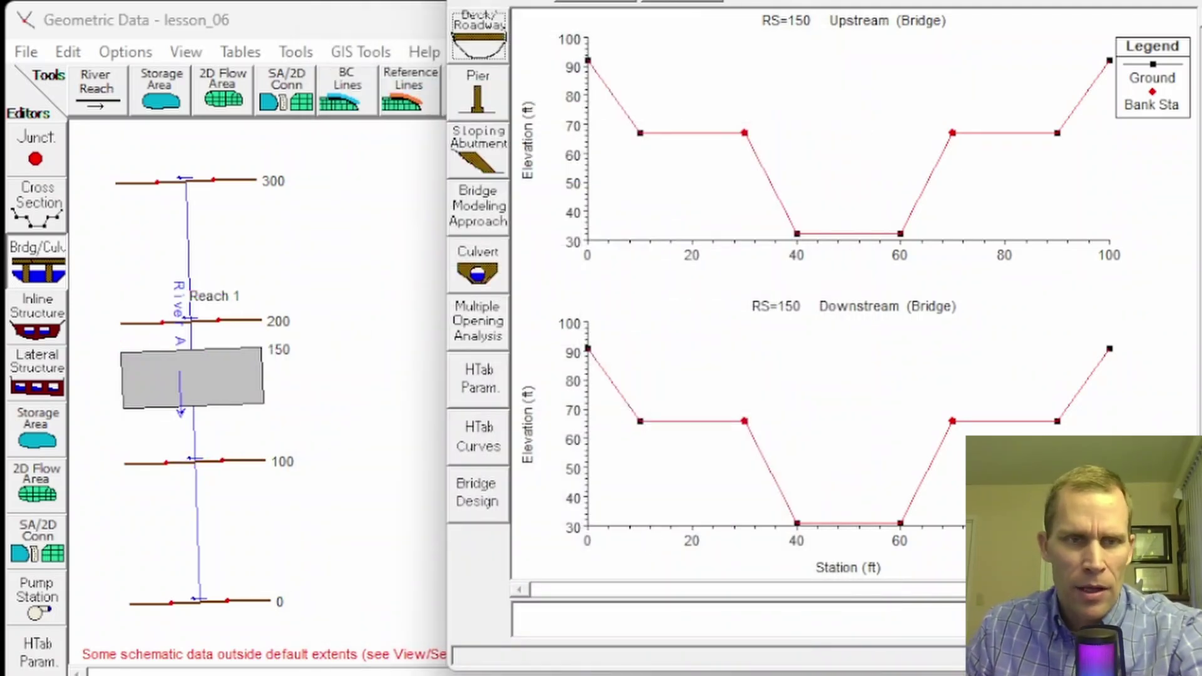
key(alt+F4)
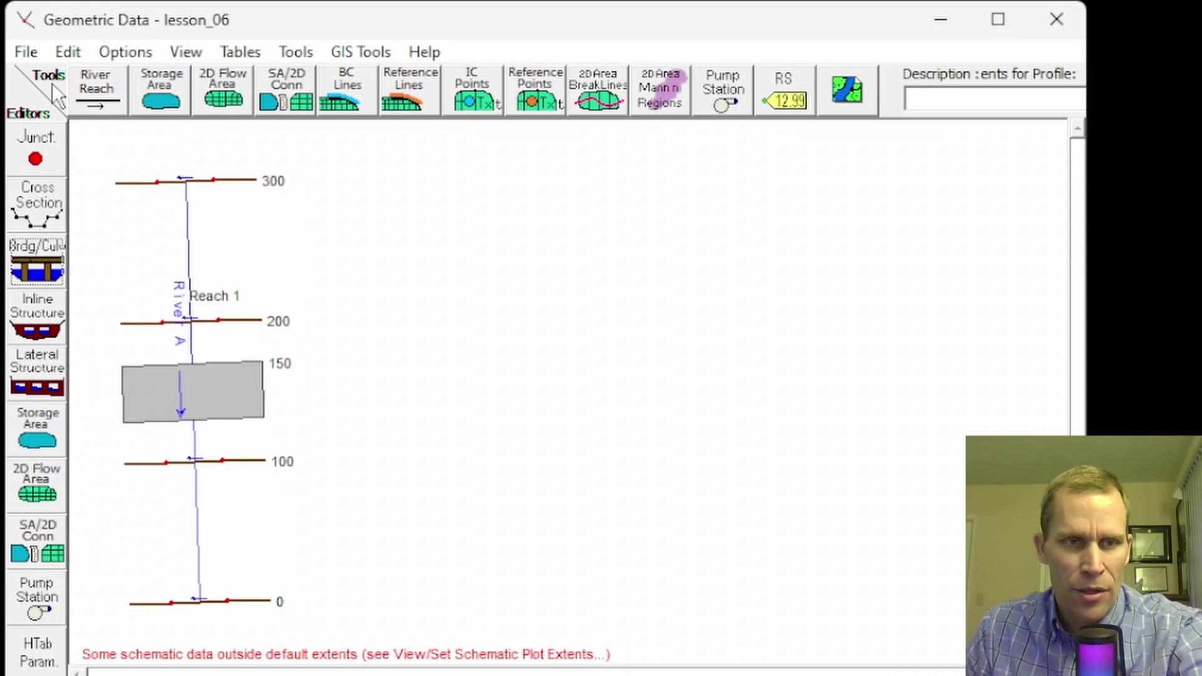
Step: Save the geometry data and open the culvert data editor for the crossing at river station 150
click(26, 51)
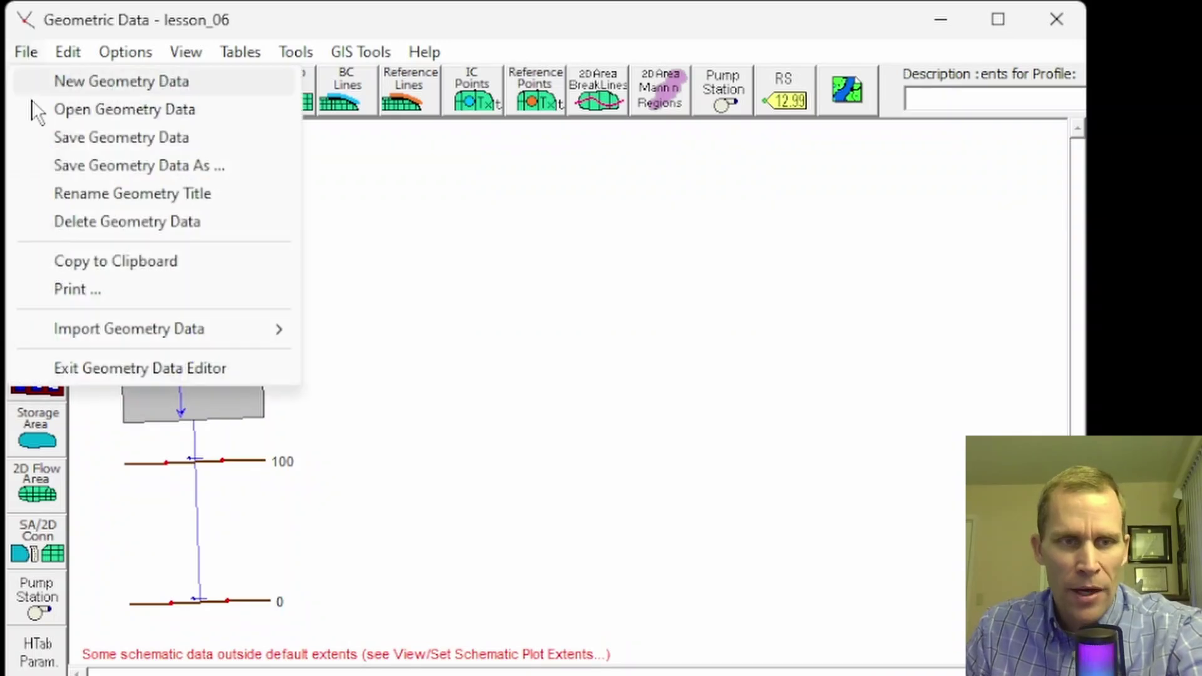
click(67, 138)
click(38, 266)
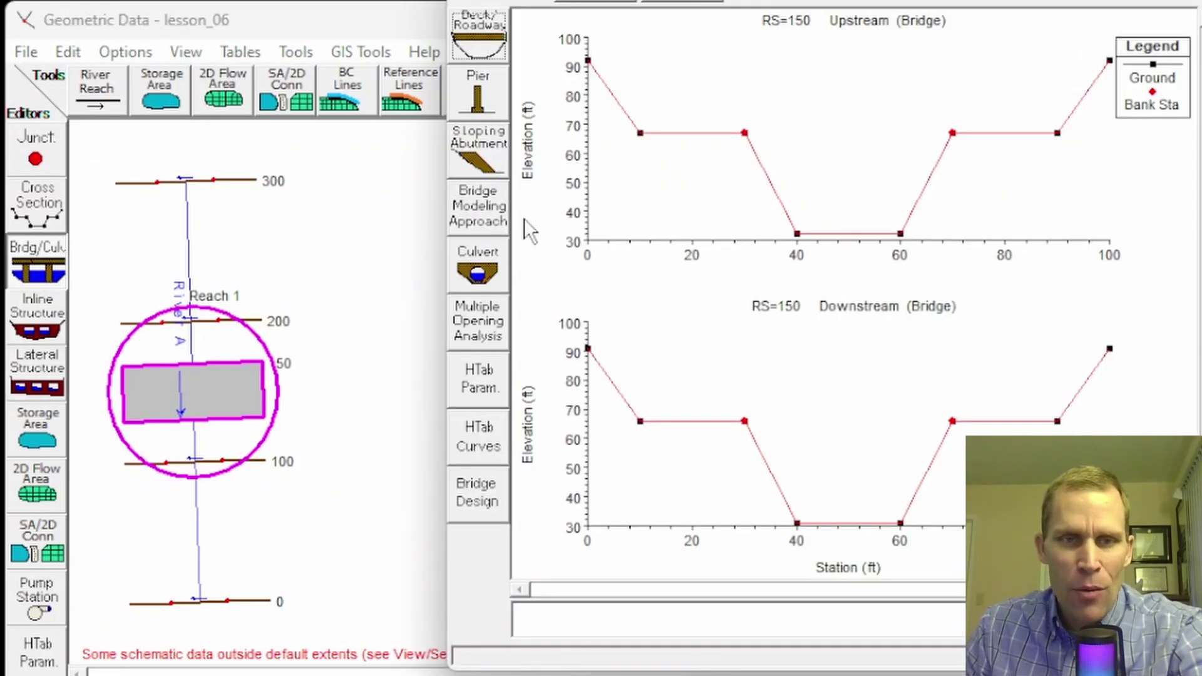
click(475, 276)
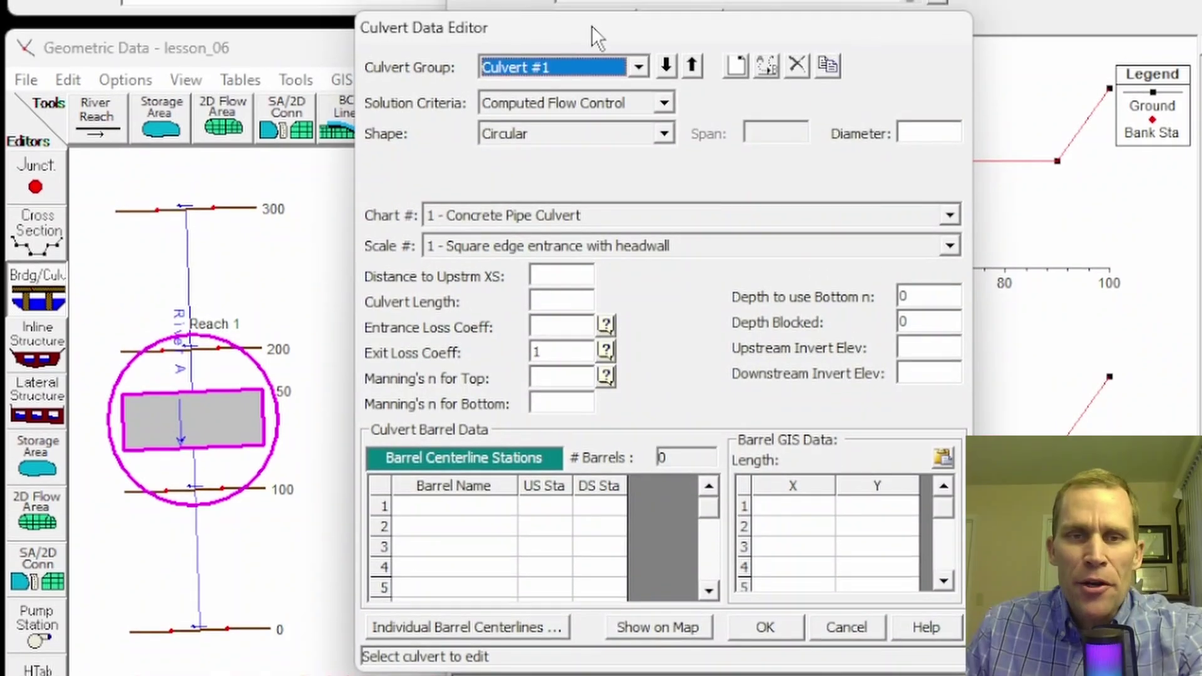
Step: Set the solution criteria to Computed Flow Control, keeping Culvert #1 as the culvert group
mouse_move(595, 12)
mouse_down()
mouse_move(583, 0)
mouse_move(606, 8)
mouse_up()
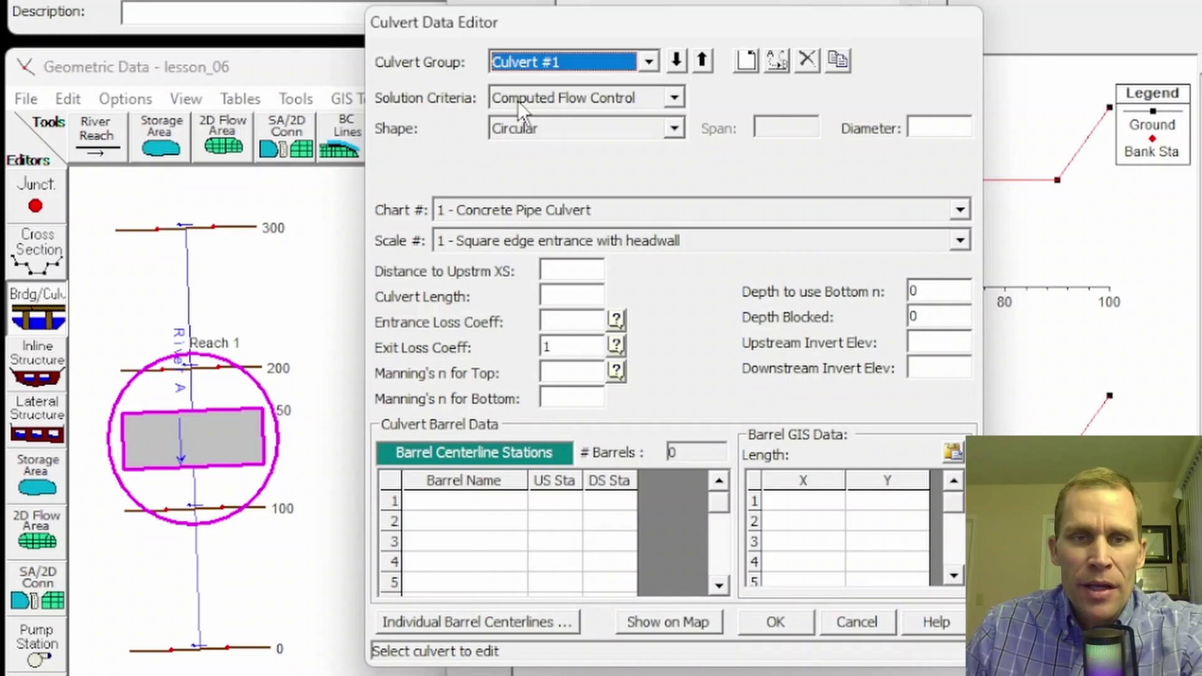
click(589, 101)
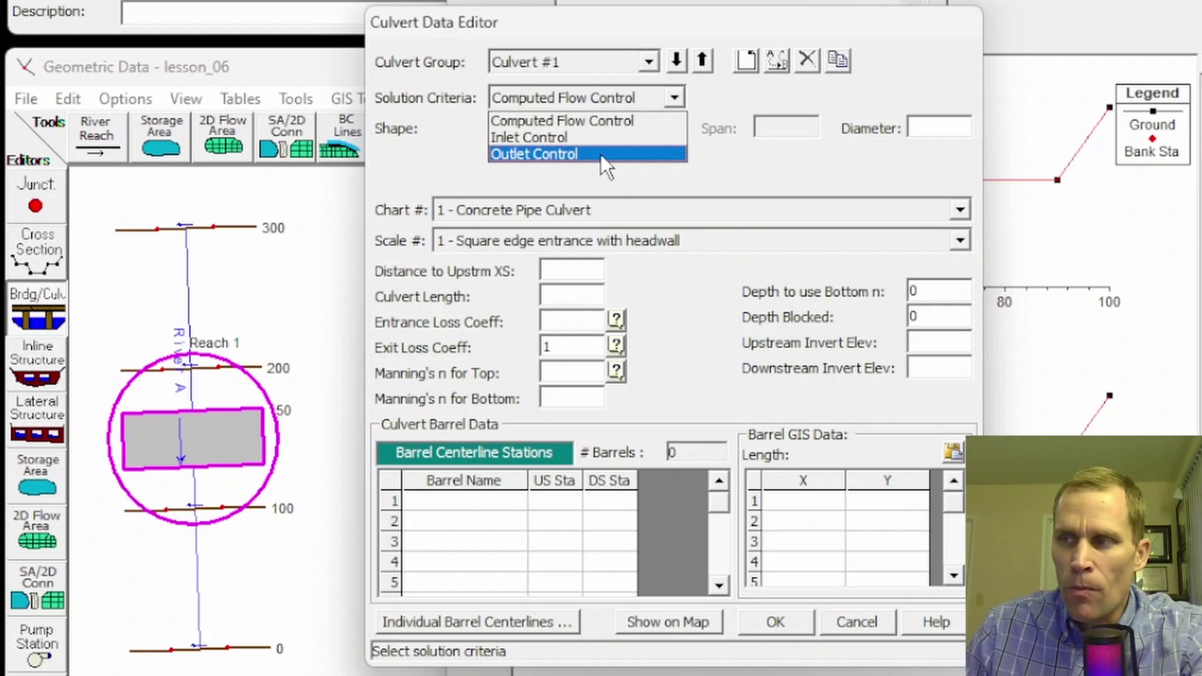
click(614, 121)
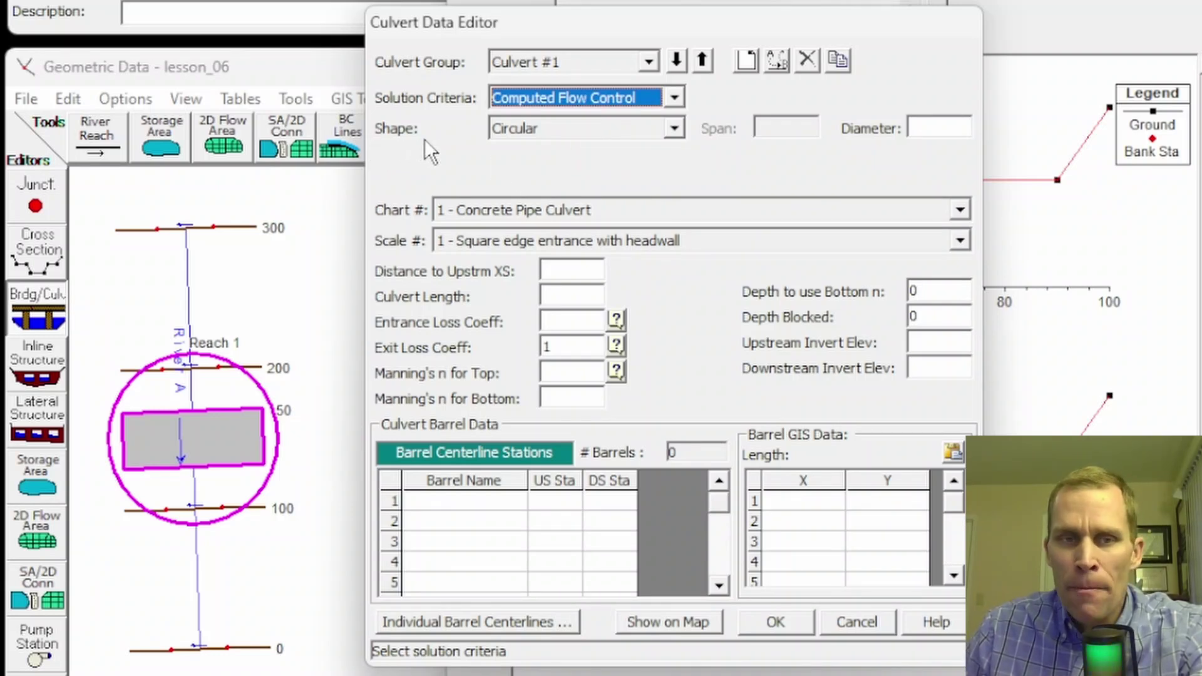
mouse_move(471, 23)
mouse_down()
mouse_move(484, 23)
mouse_move(463, 27)
mouse_up()
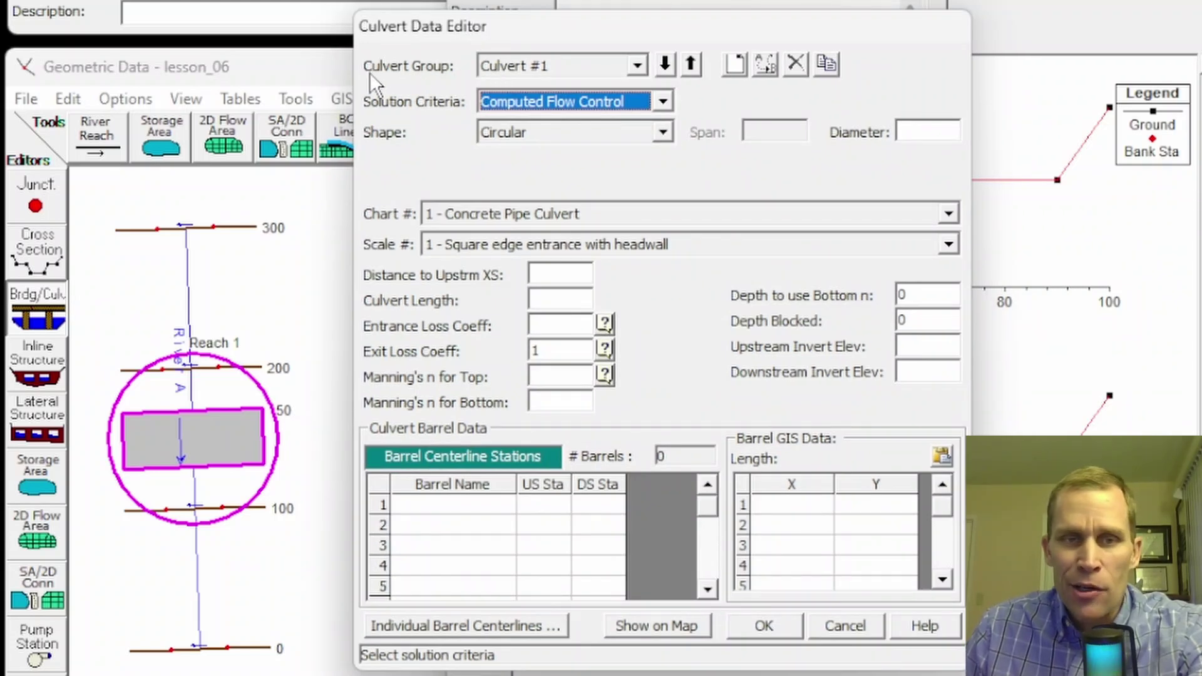
click(520, 73)
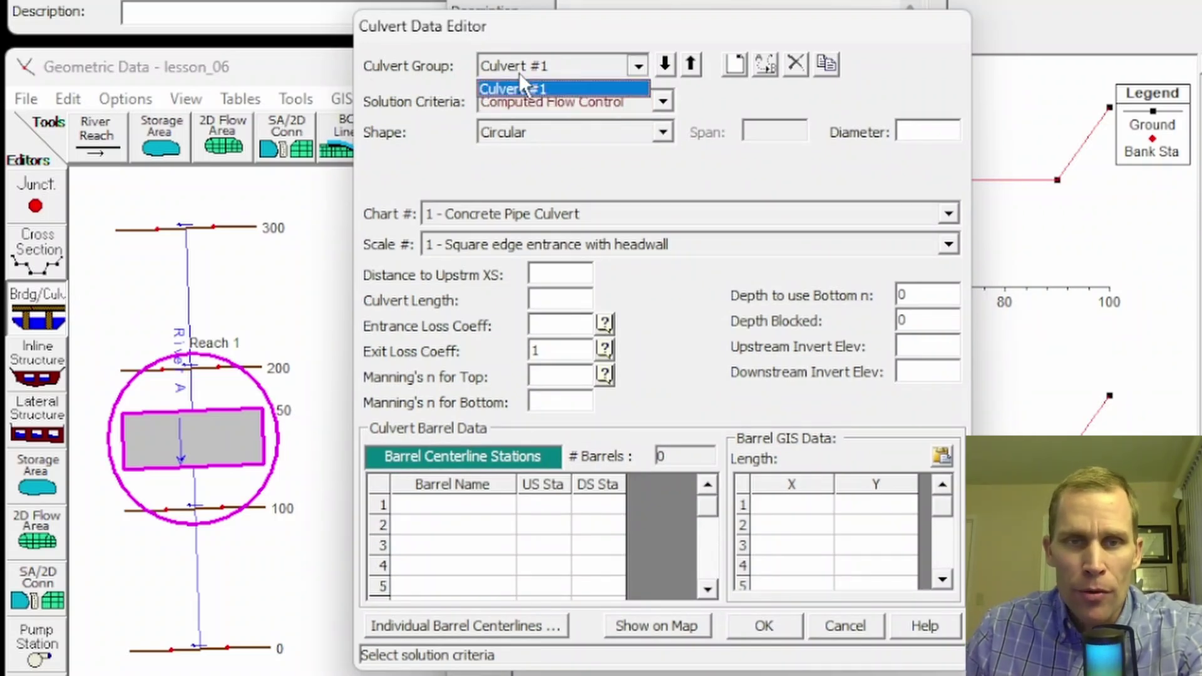
click(520, 70)
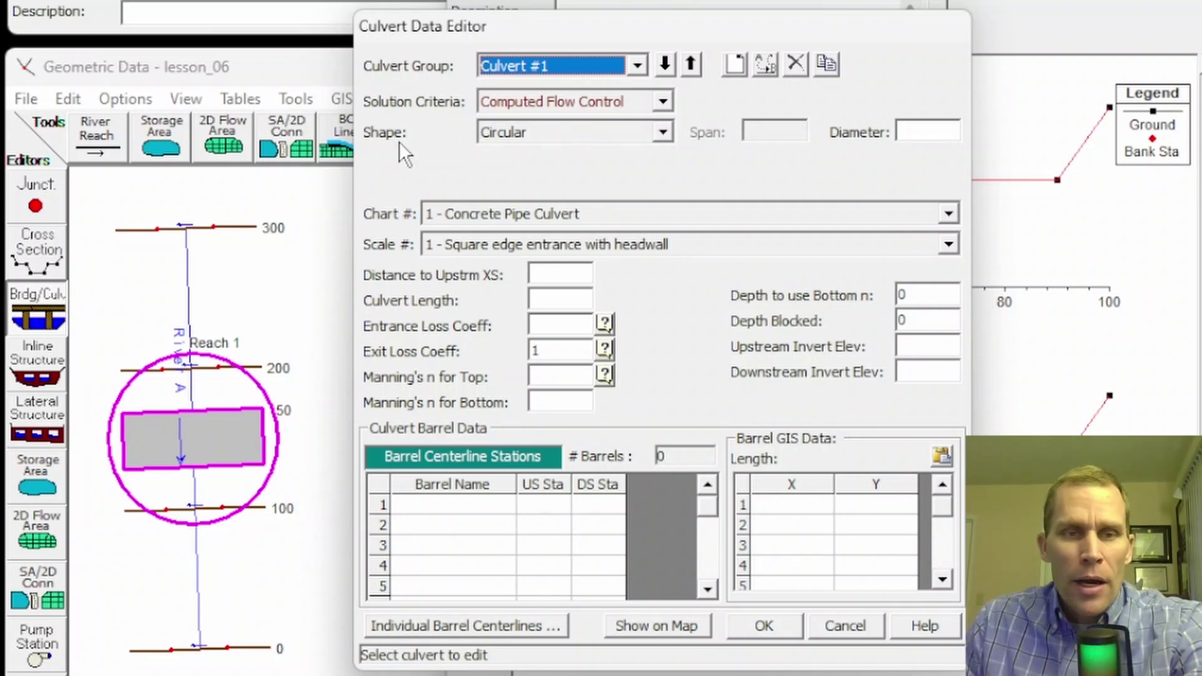
Step: Choose the Circular shape for Culvert #1 and set its diameter to 4 ft
click(500, 130)
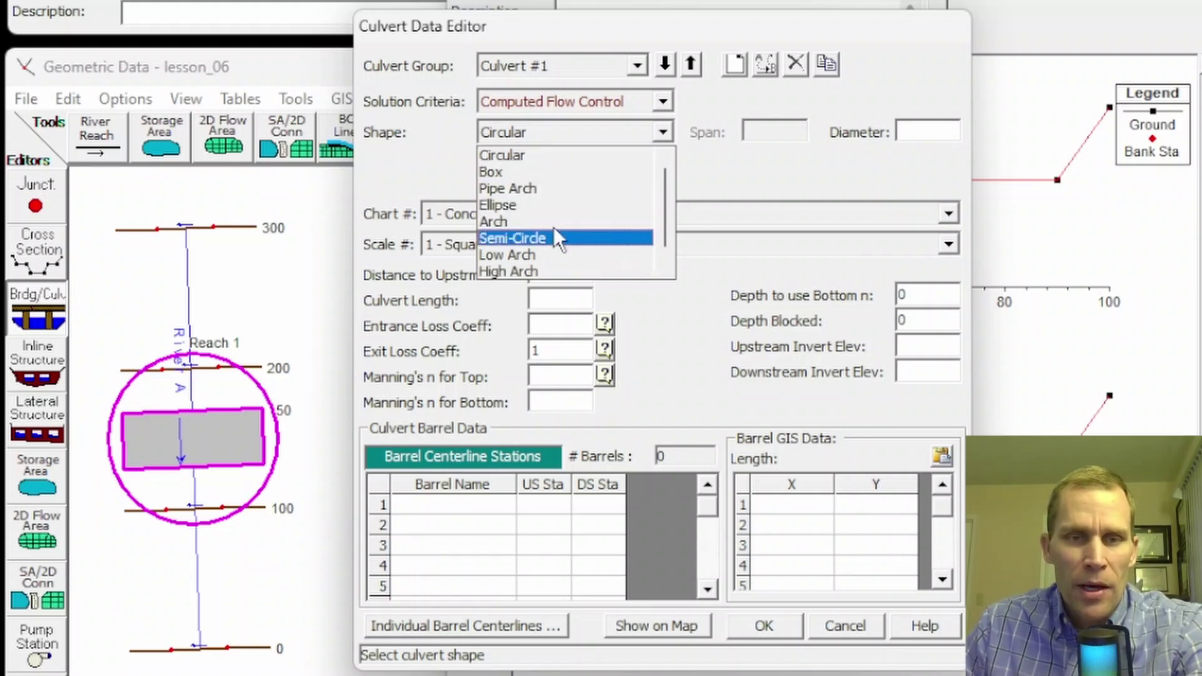
scroll(552, 219, down, 1)
scroll(539, 234, up, 1)
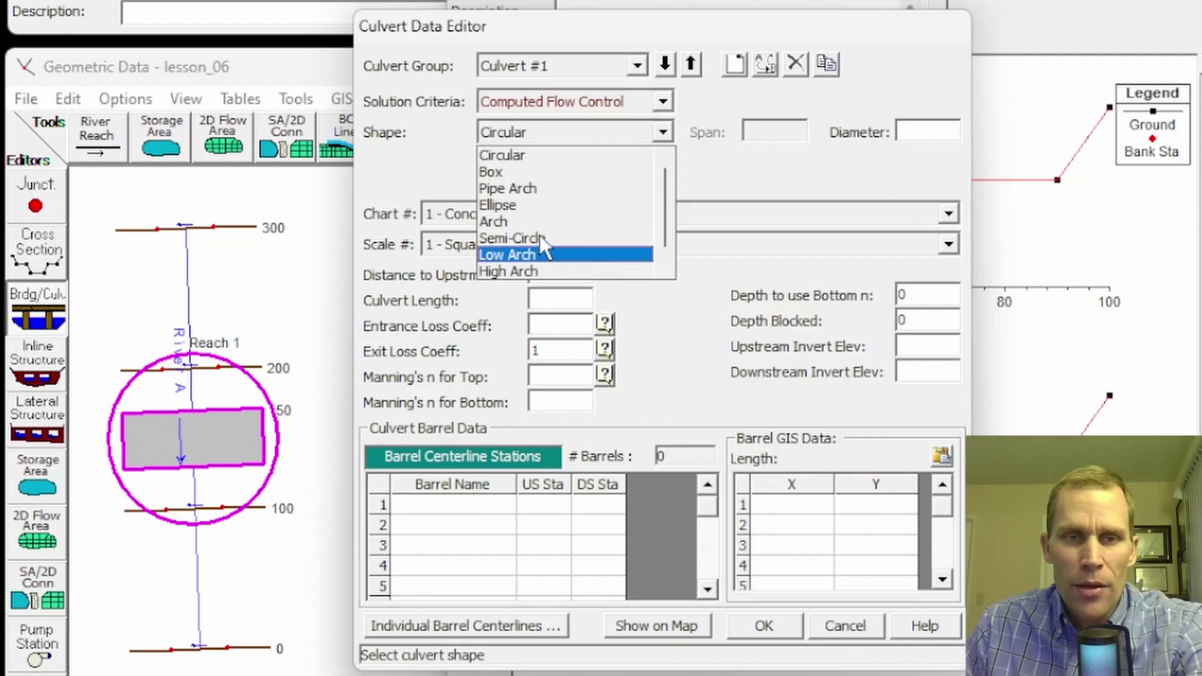
click(509, 157)
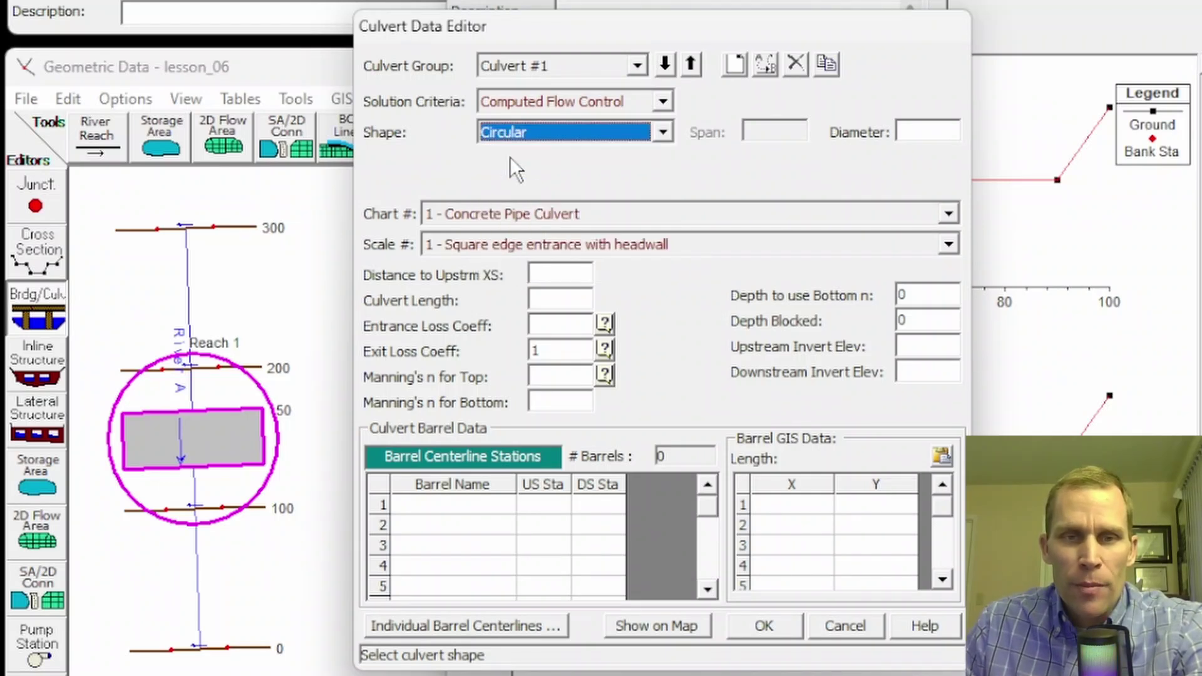
click(918, 126)
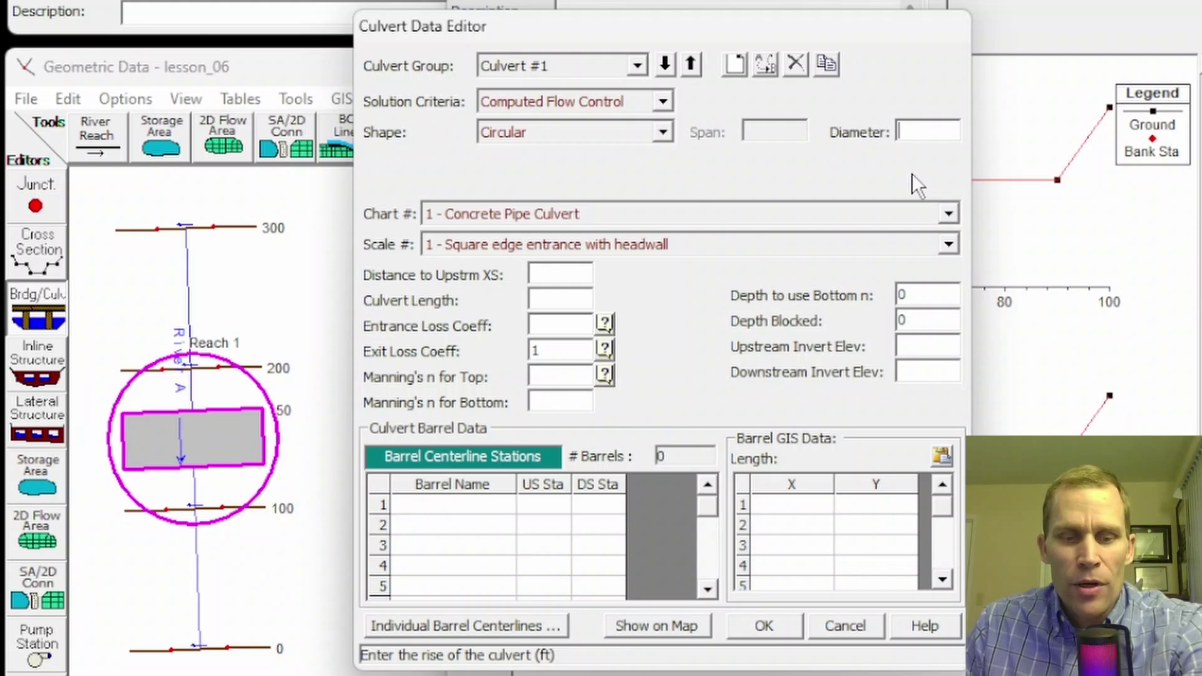
text(4)
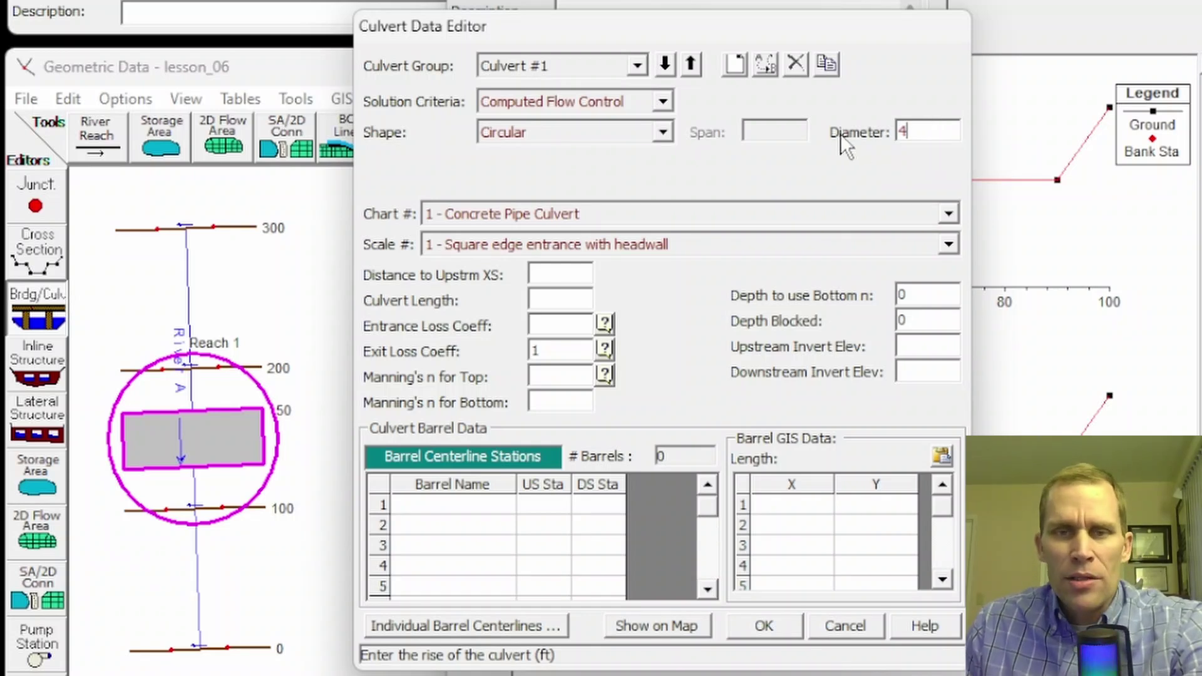
Step: Change the culvert shape to Box with a span of 5 ft and a rise of 5 ft
click(565, 132)
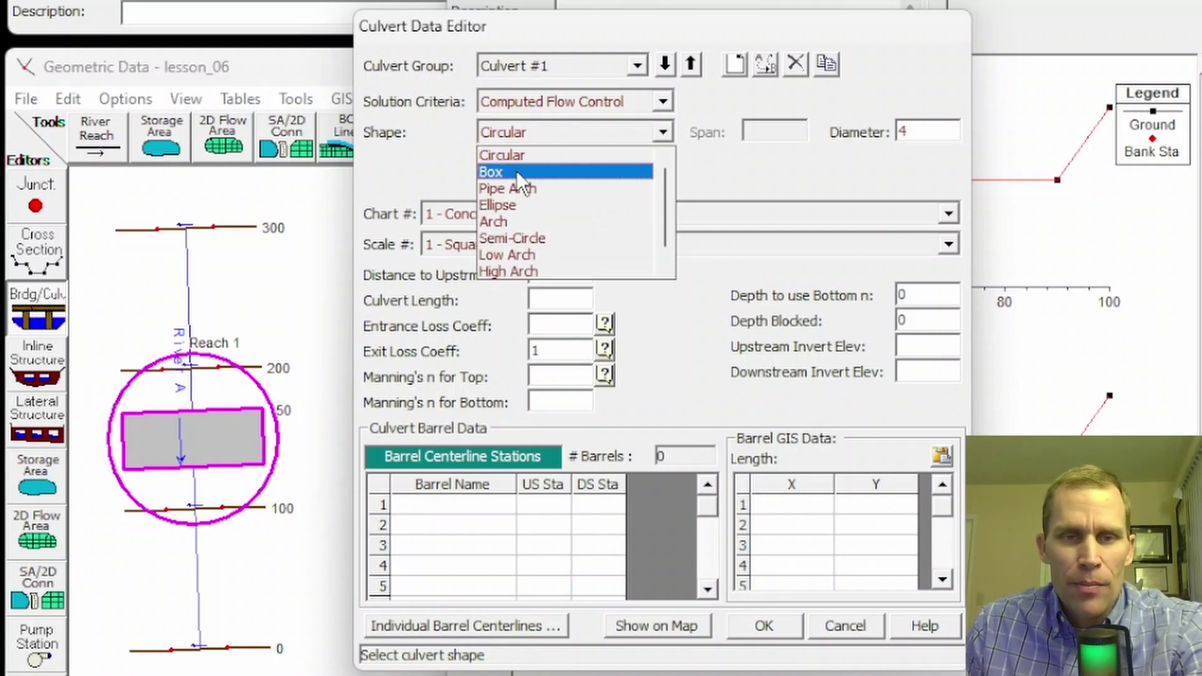
click(517, 171)
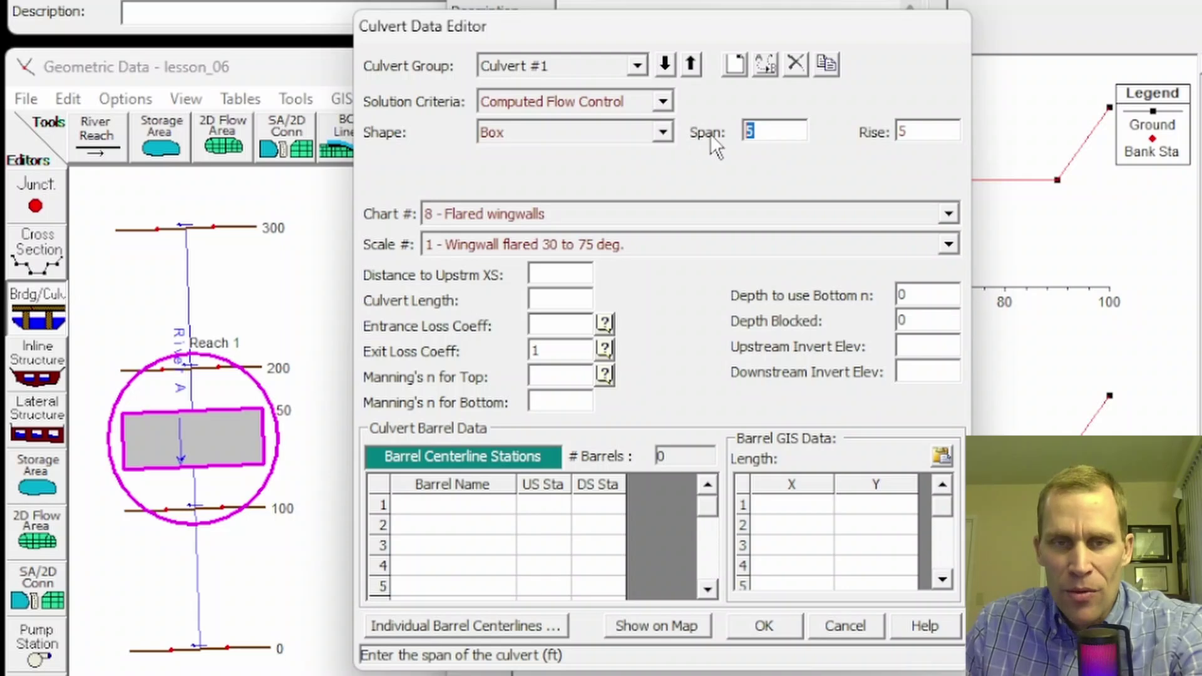
click(760, 138)
key(Tab)
text(5)
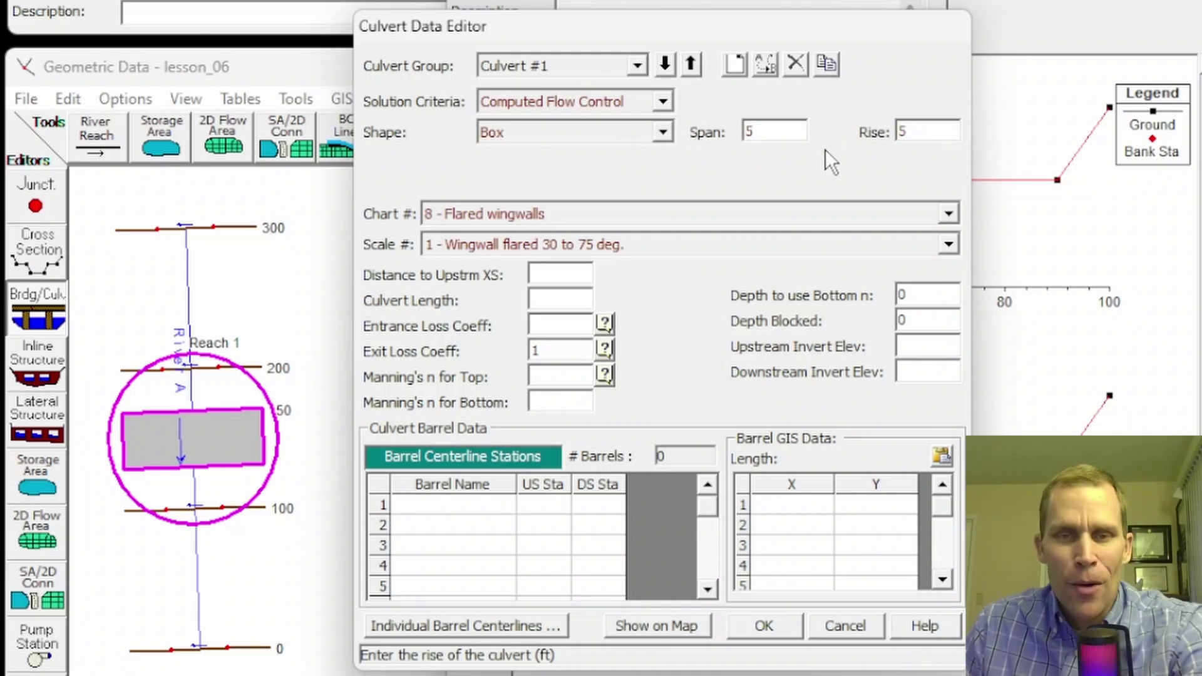
Step: Switch Culvert #1 back to the Circular shape and set its diameter to 4 ft again
click(663, 132)
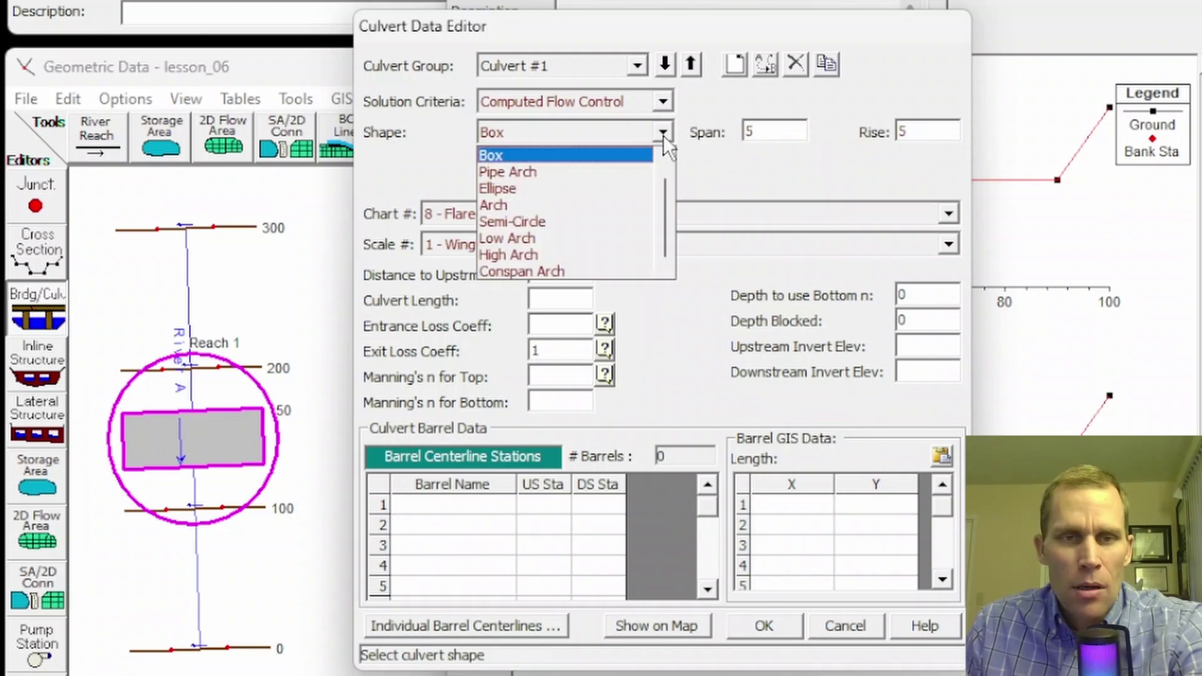
scroll(523, 155, up, 1)
click(524, 152)
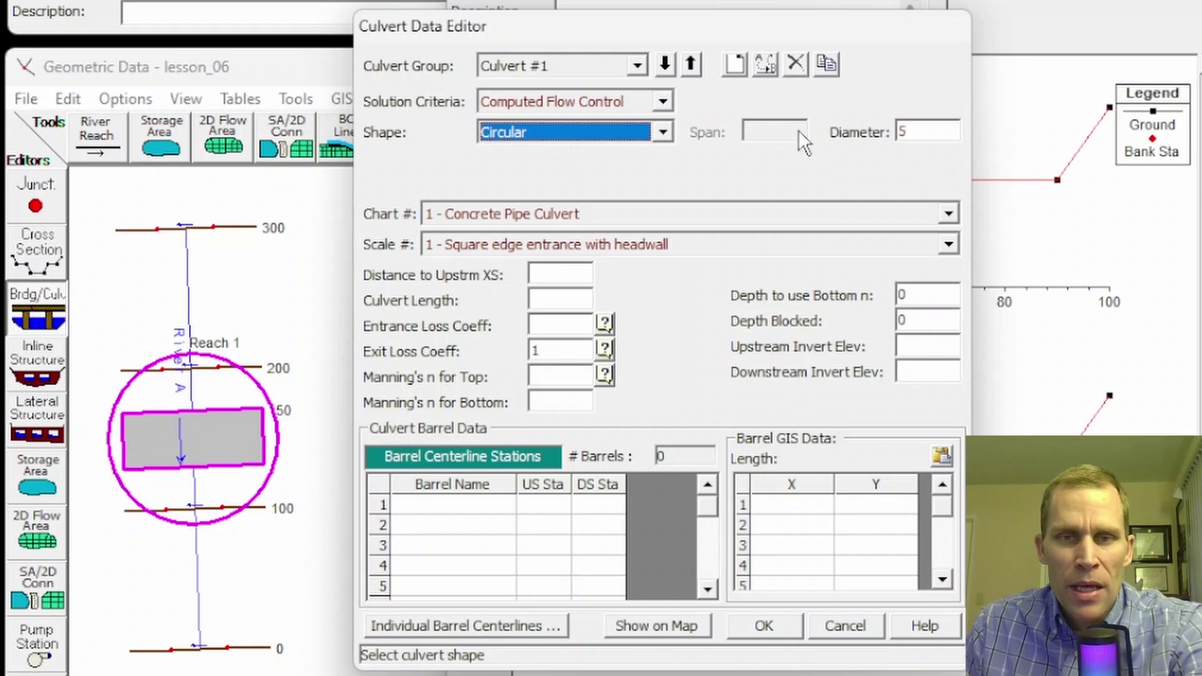
key(Tab)
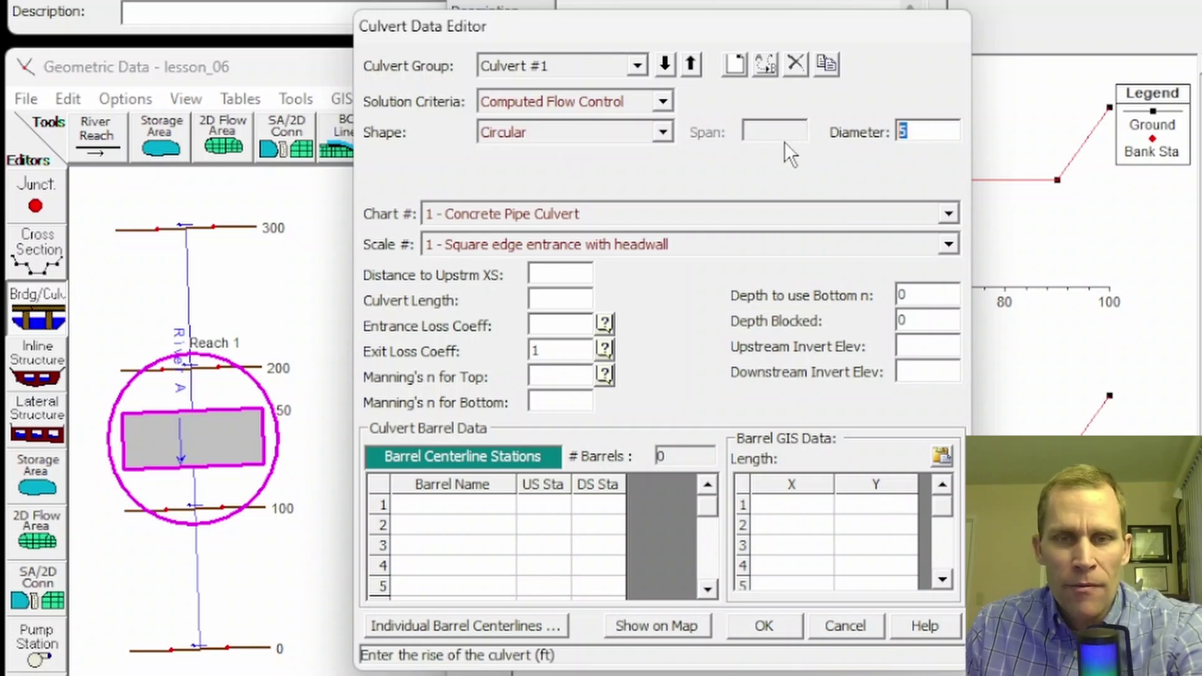
text(4)
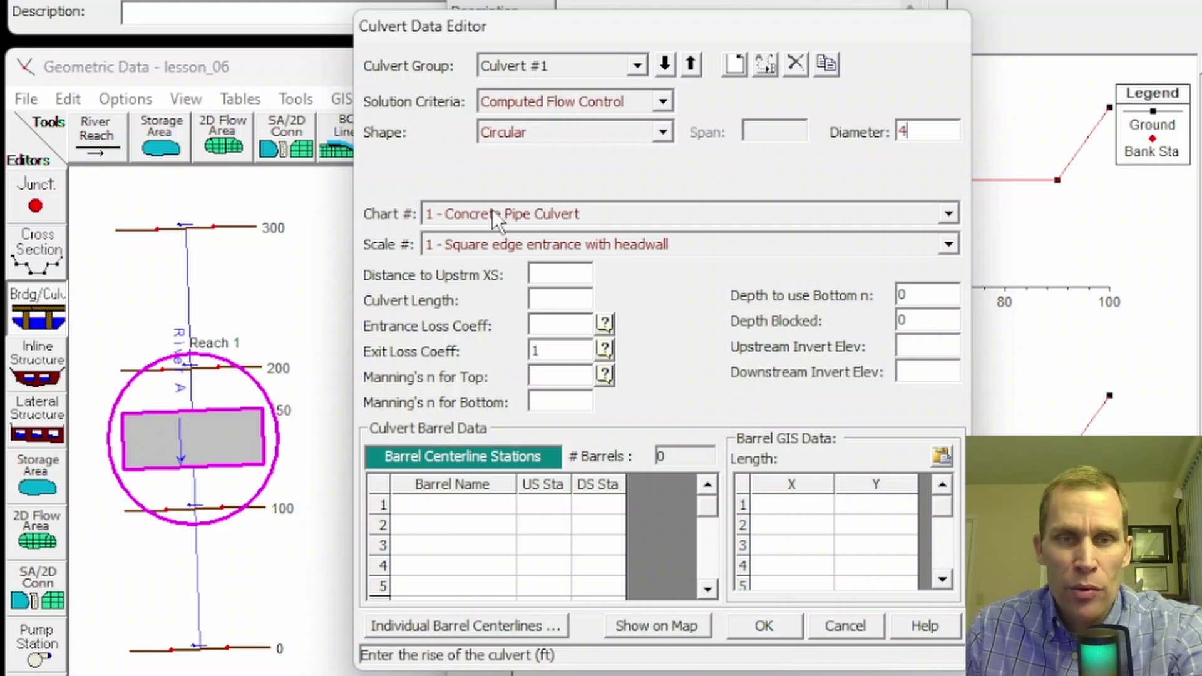
Step: Change the culvert shape to Box and review its FHWA charts, keeping 8 - Flared wingwalls
click(530, 135)
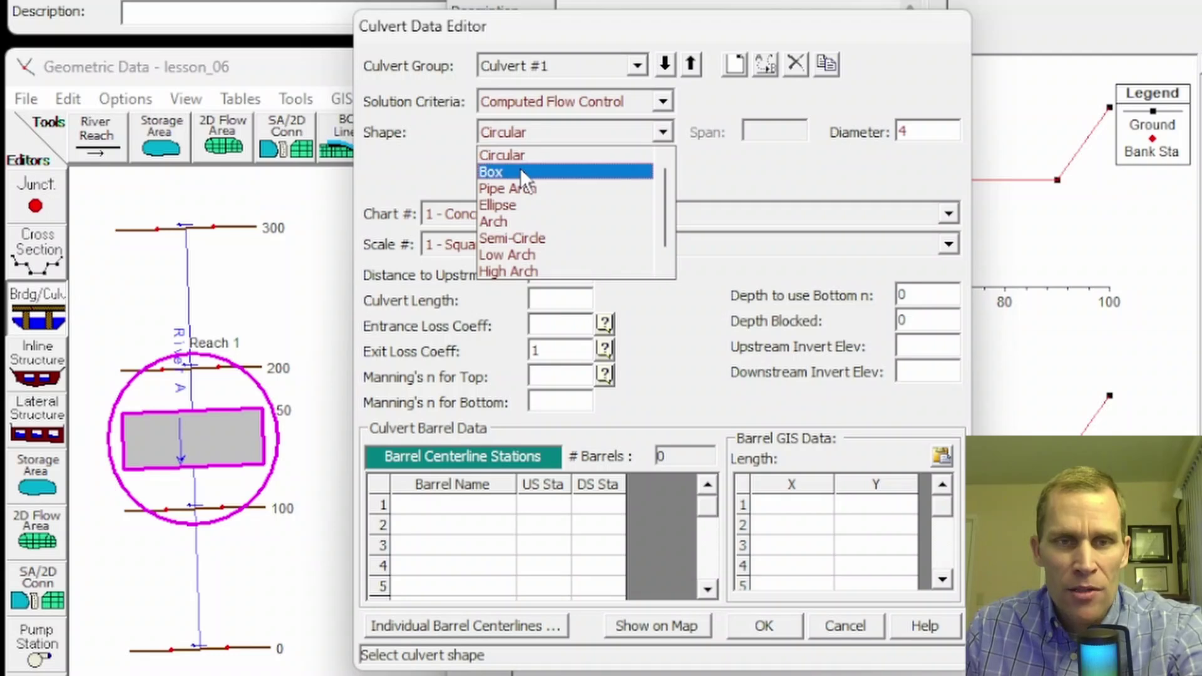
click(520, 170)
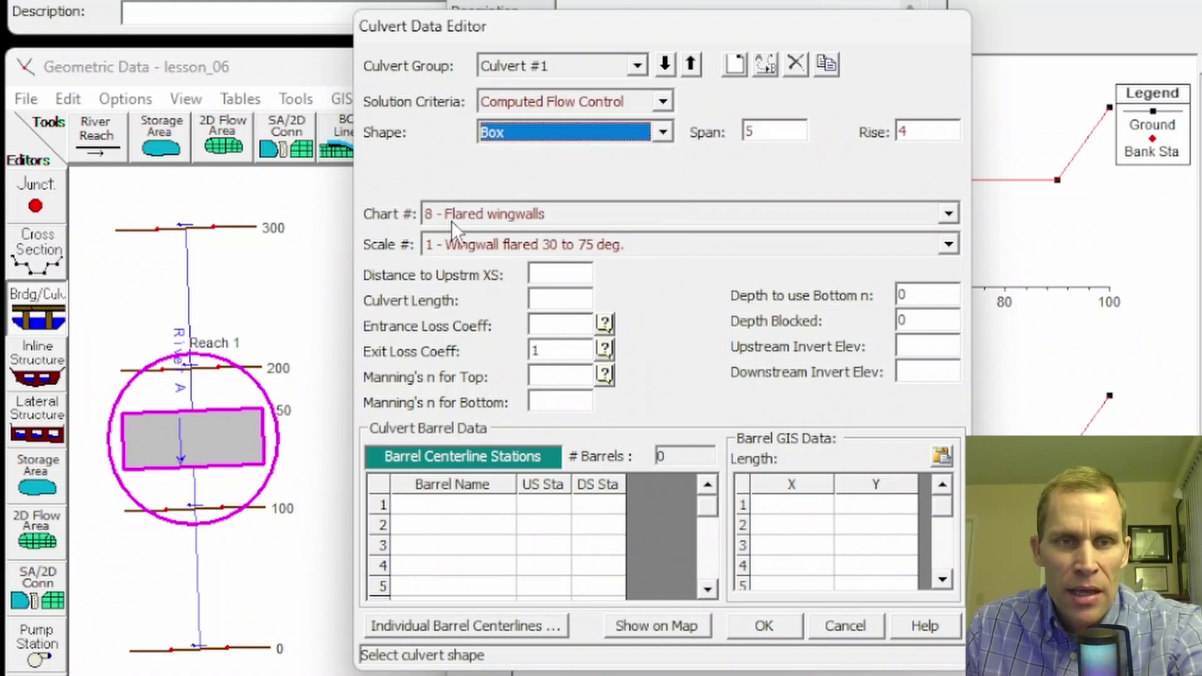
click(512, 215)
click(486, 235)
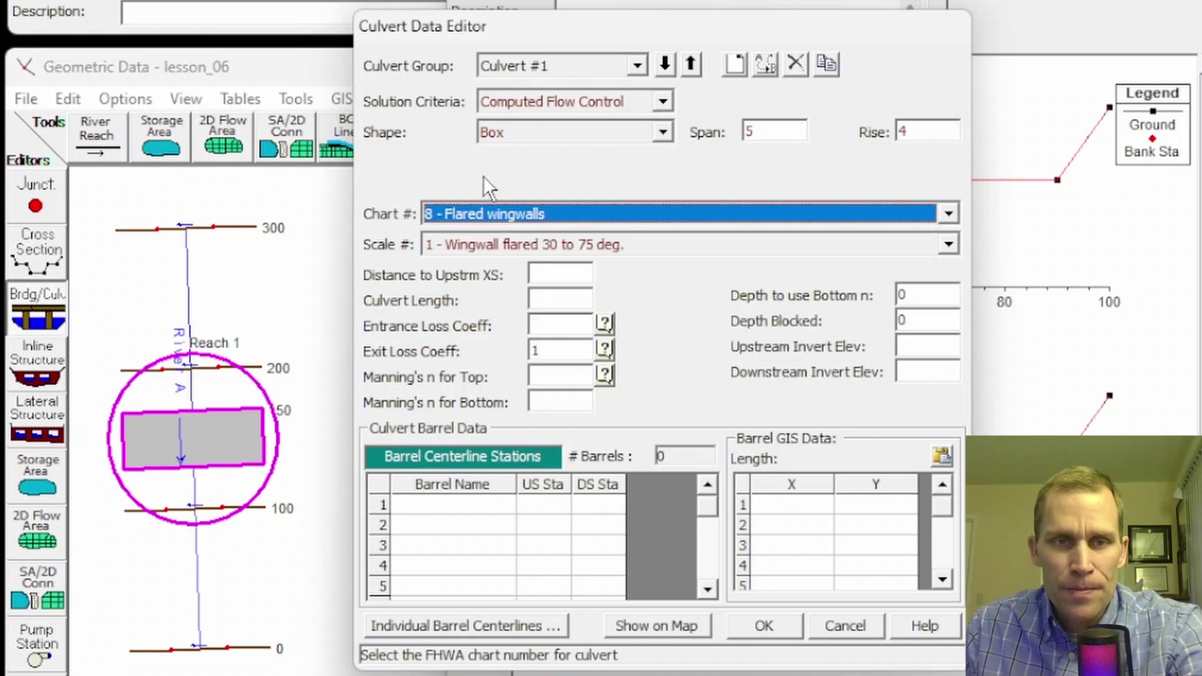
Step: Return the culvert shape to Circular and review the FHWA charts offered for circular pipes
click(510, 141)
scroll(520, 153, up, 1)
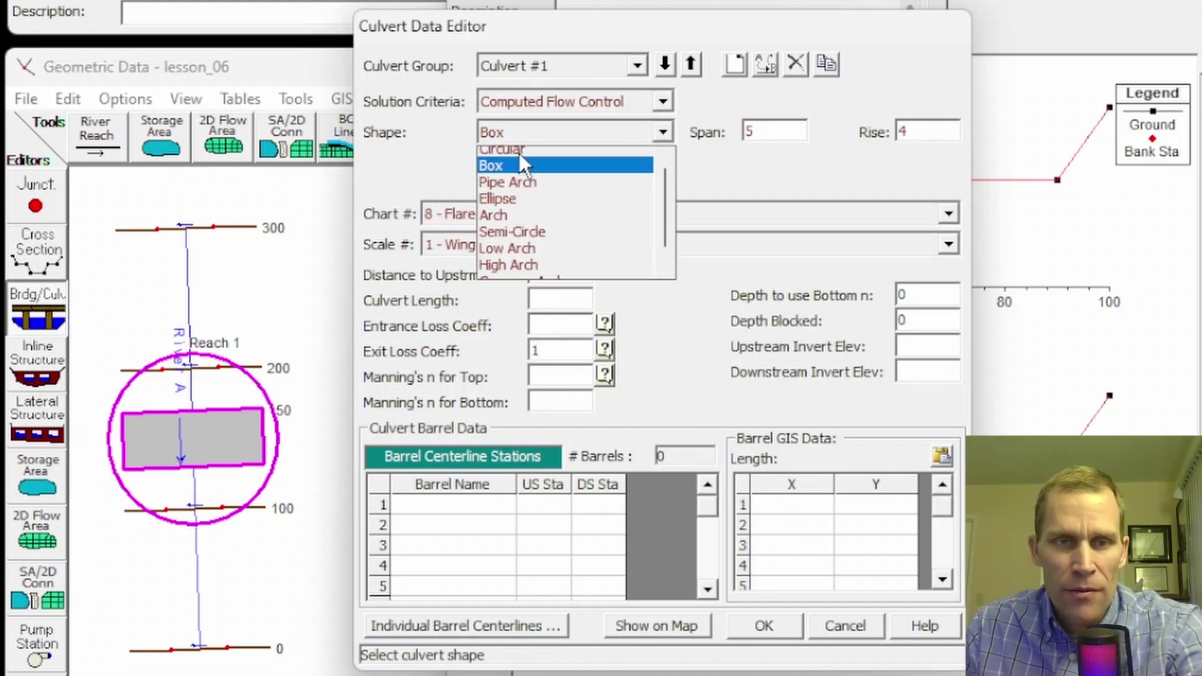
click(520, 153)
click(460, 214)
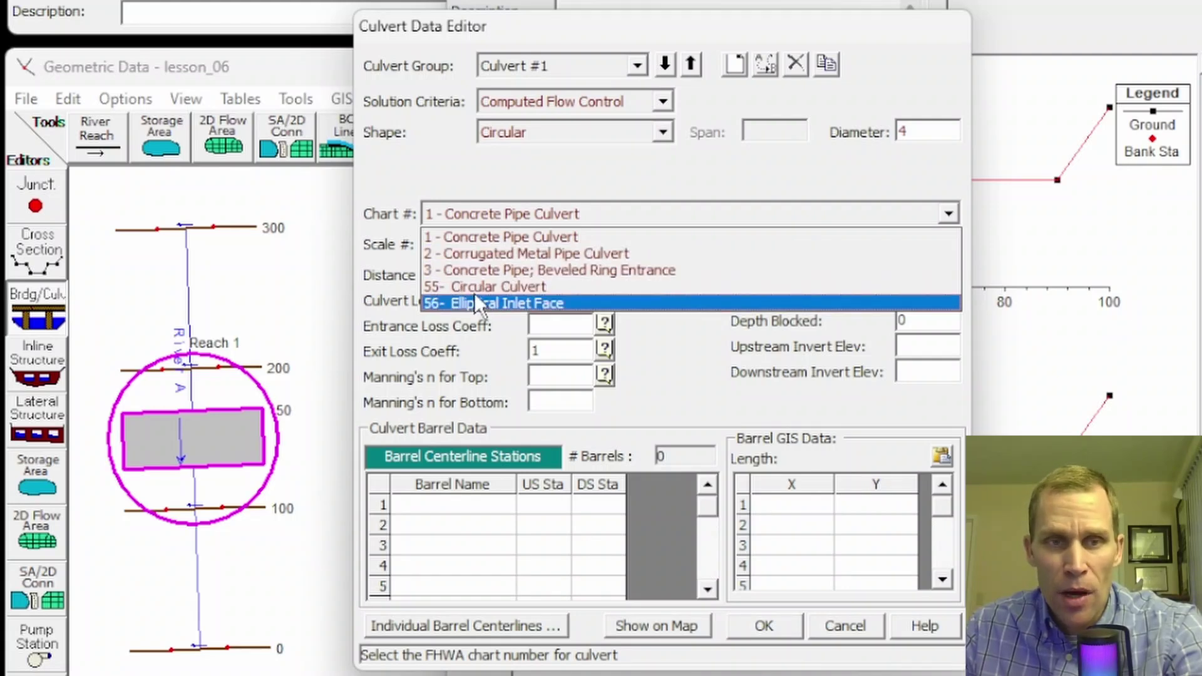
click(516, 161)
Step: Set the FHWA chart to 2 - Corrugated Metal Pipe Culvert and check the scale options, keeping 1 - Headwall
click(477, 210)
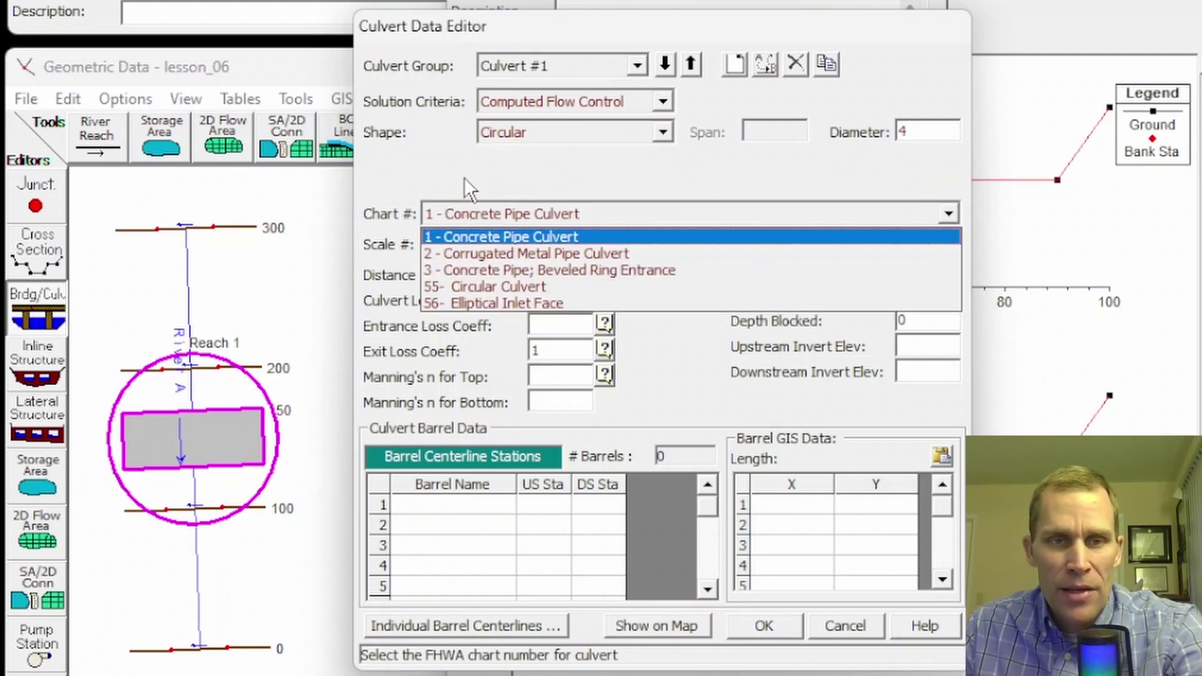
click(503, 254)
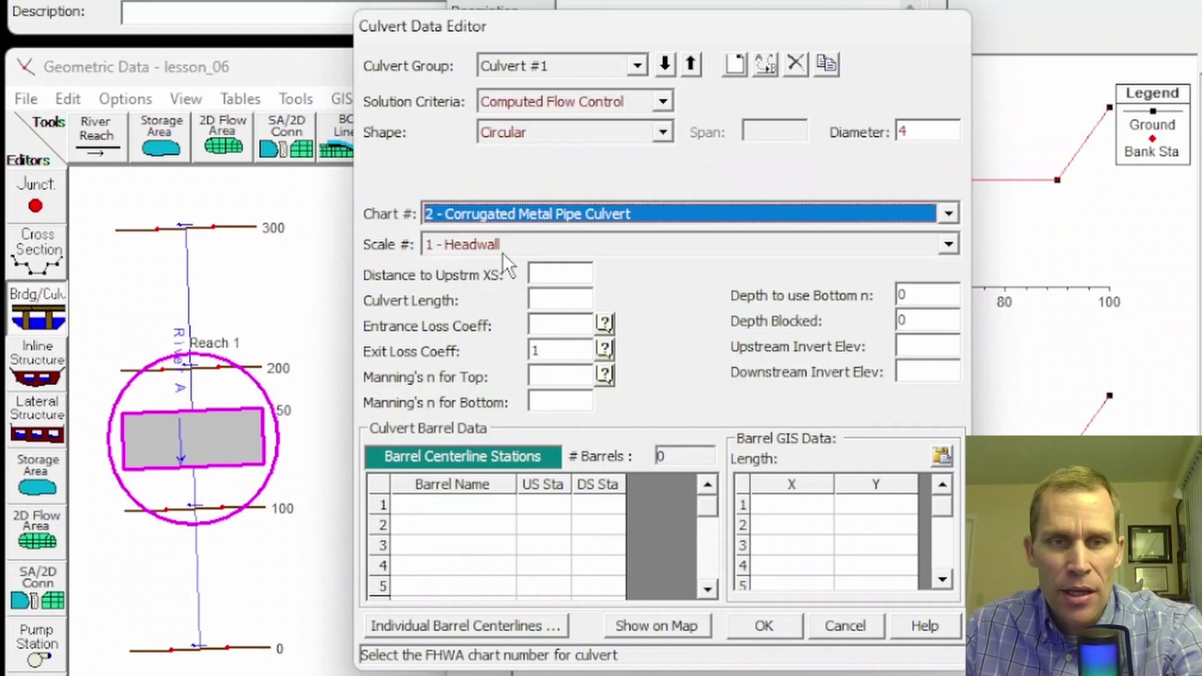
click(467, 243)
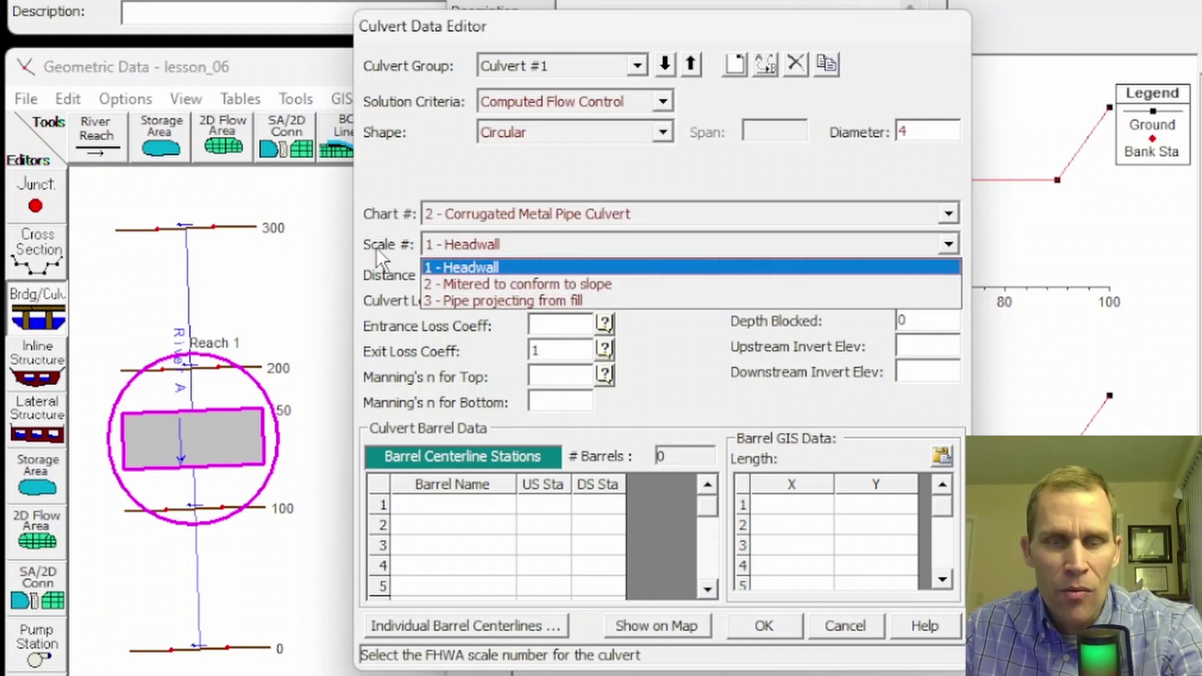
click(519, 176)
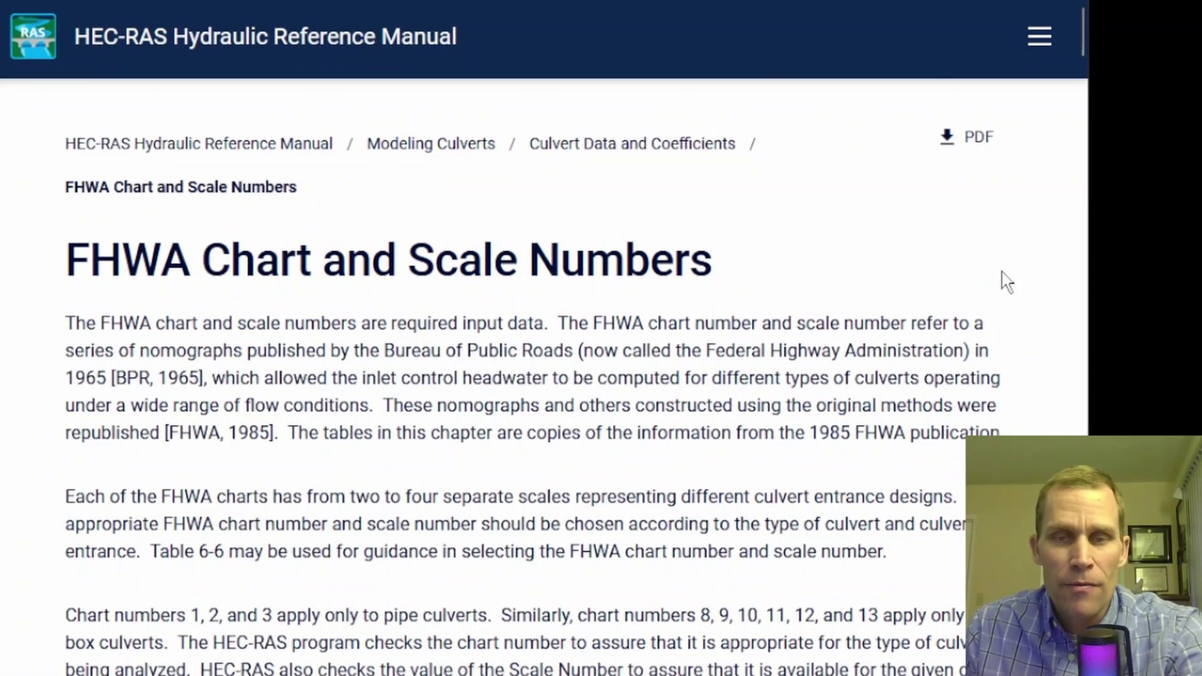
Step: Examine the inlet figures and Table 6-6 of FHWA chart and scale numbers in the HEC-RAS Hydraulic Reference Manual
scroll(1014, 291, down, 2)
scroll(1013, 291, down, 20)
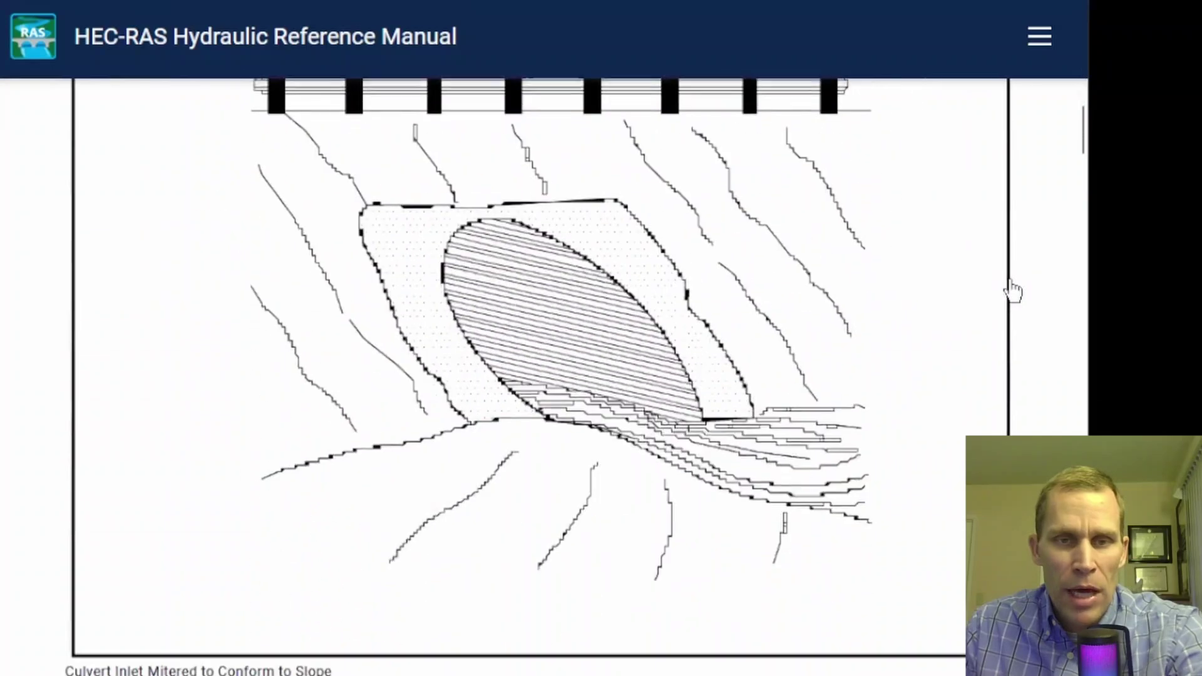
scroll(1014, 291, down, 2)
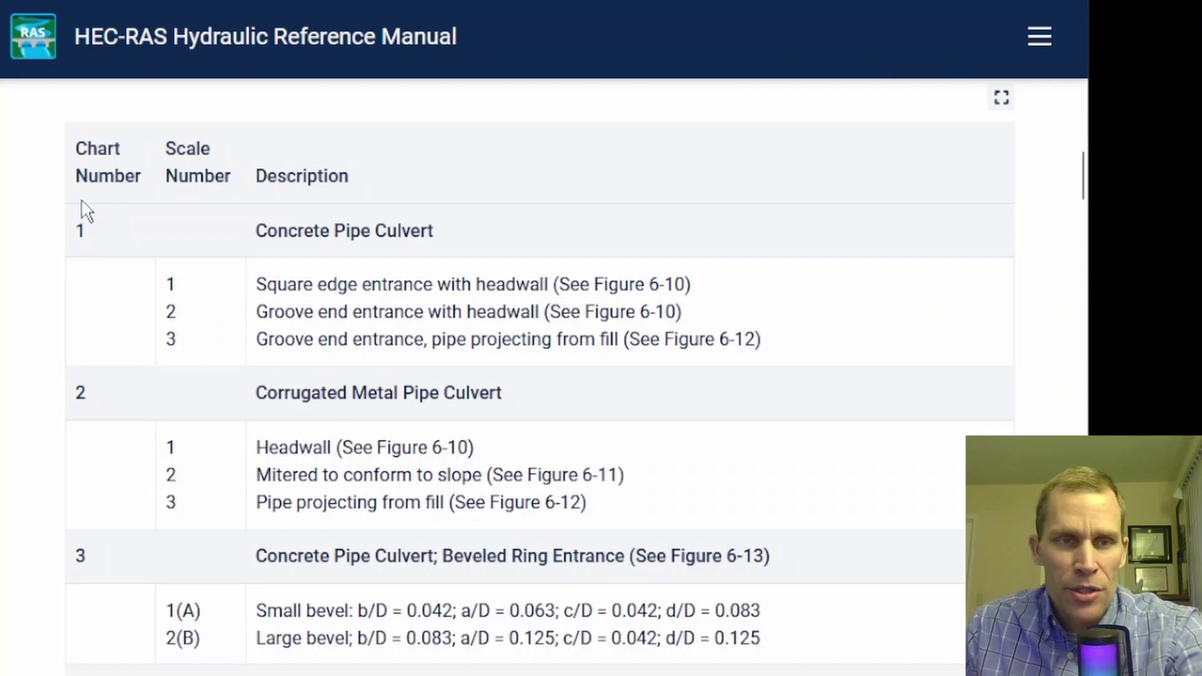
scroll(80, 554, down, 6)
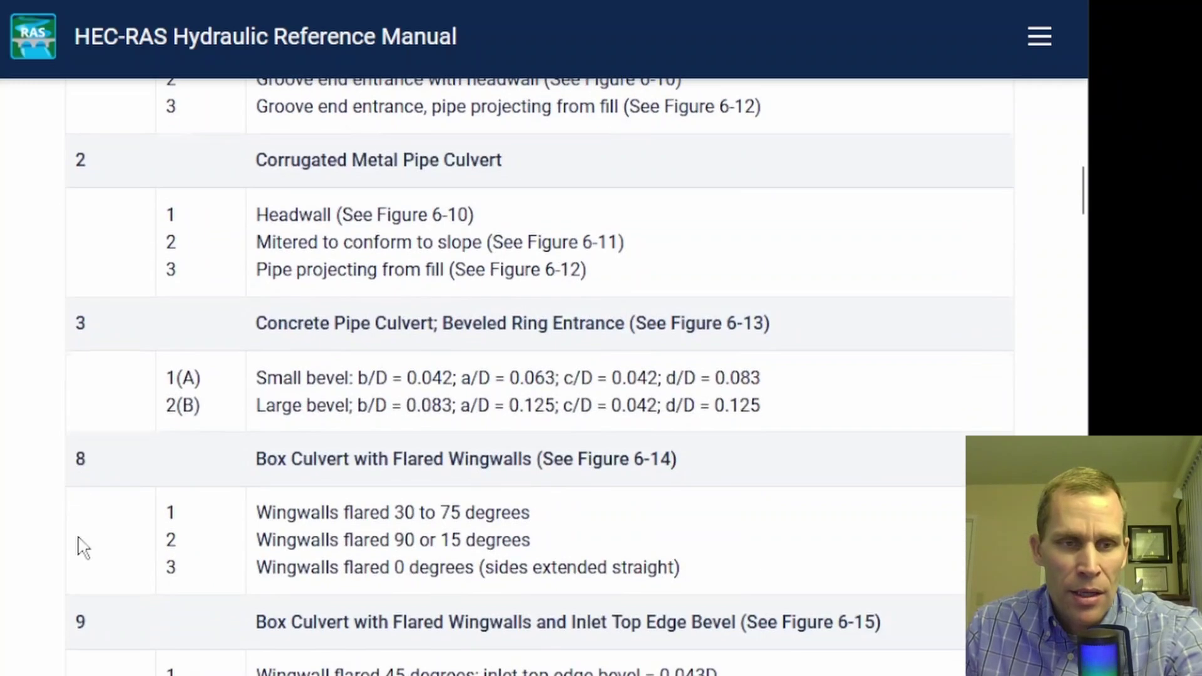
scroll(81, 485, down, 15)
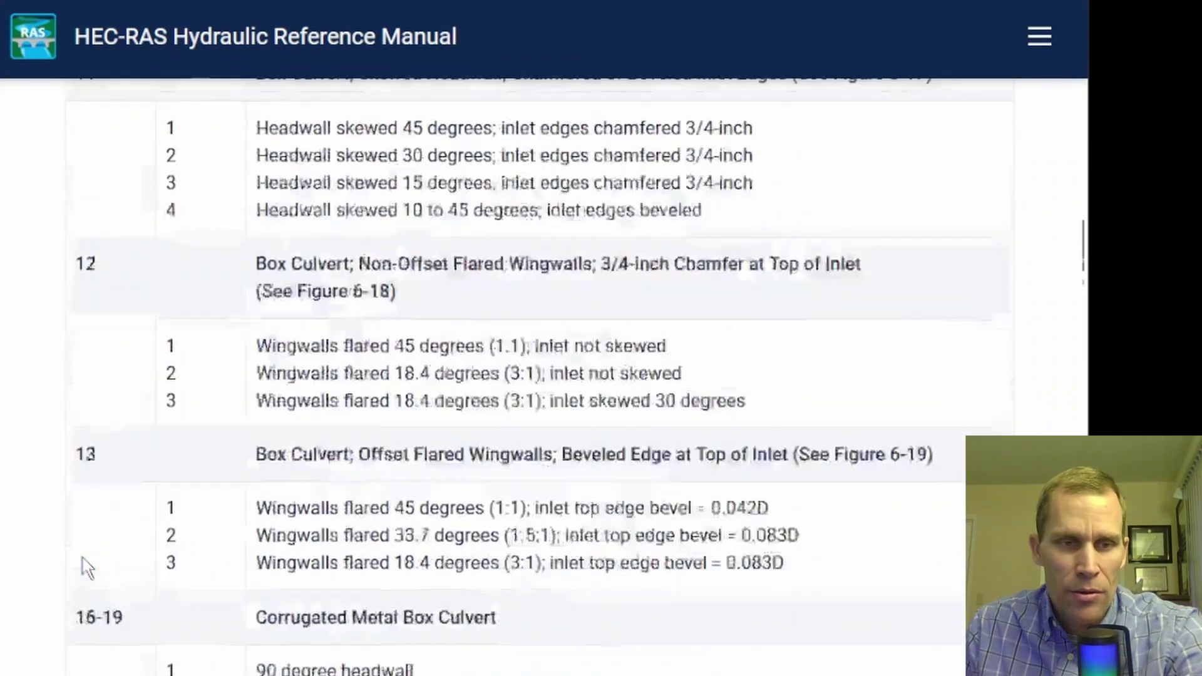
scroll(86, 561, up, 20)
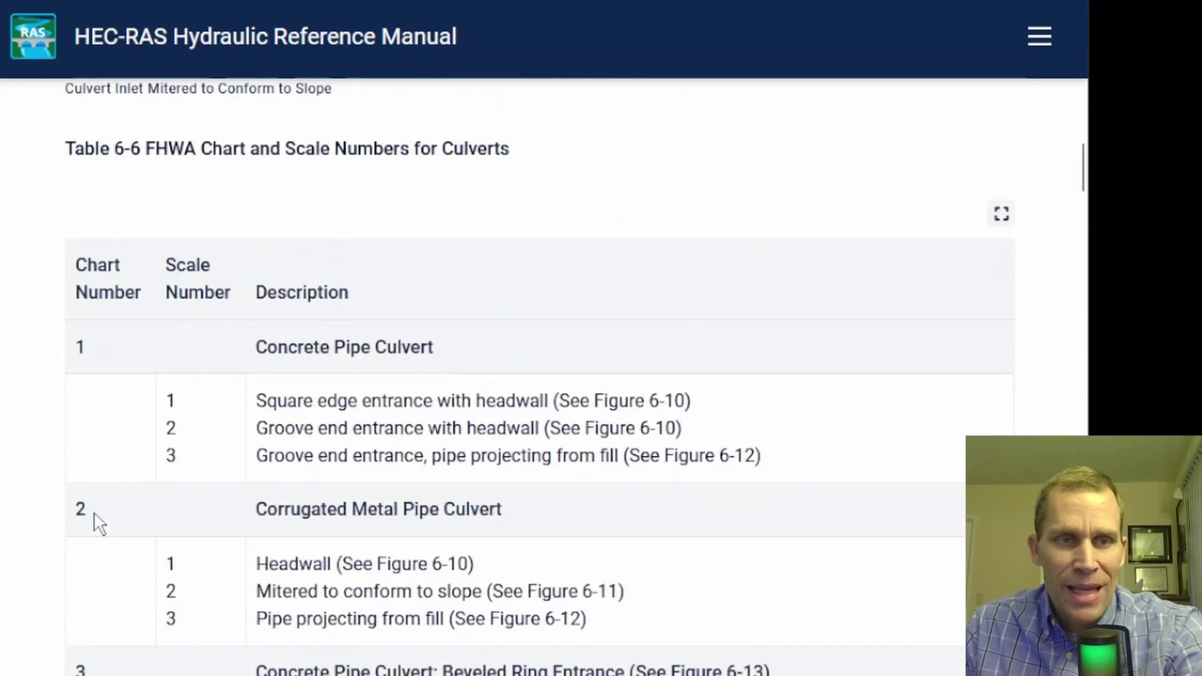
Step: Keep the culvert shape Circular and set its chart to 1 - Concrete Pipe Culvert and scale to 1 - Square edge entrance with headwall
scroll(94, 491, down, 3)
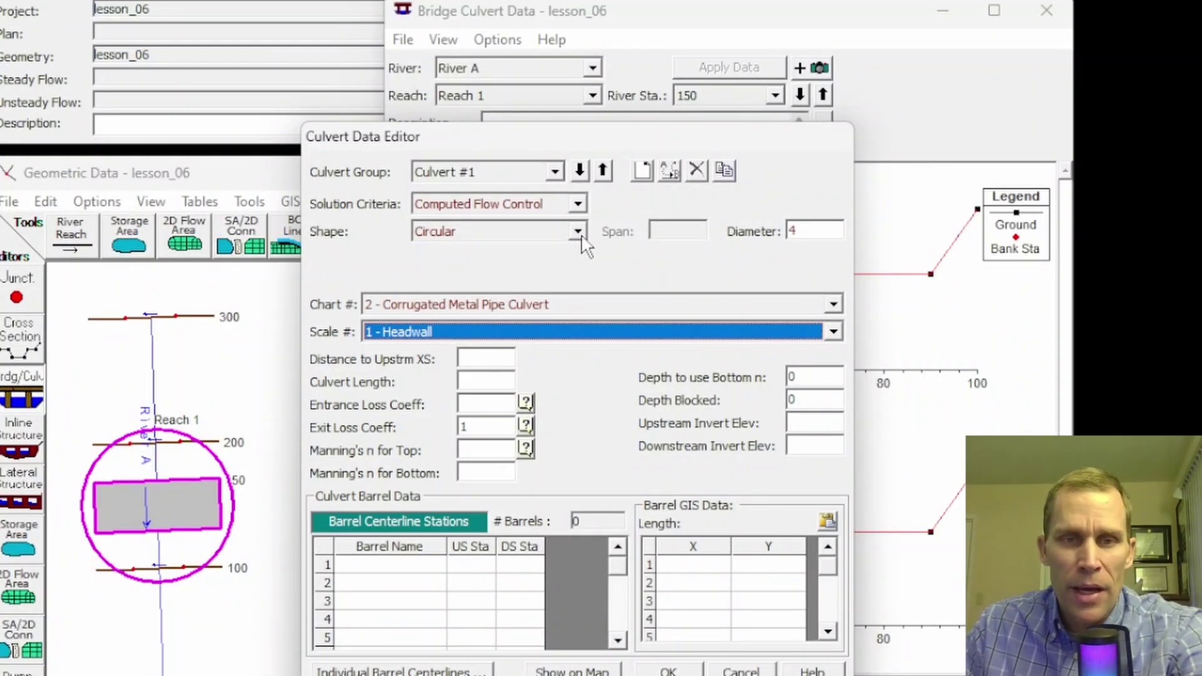
click(581, 238)
click(529, 247)
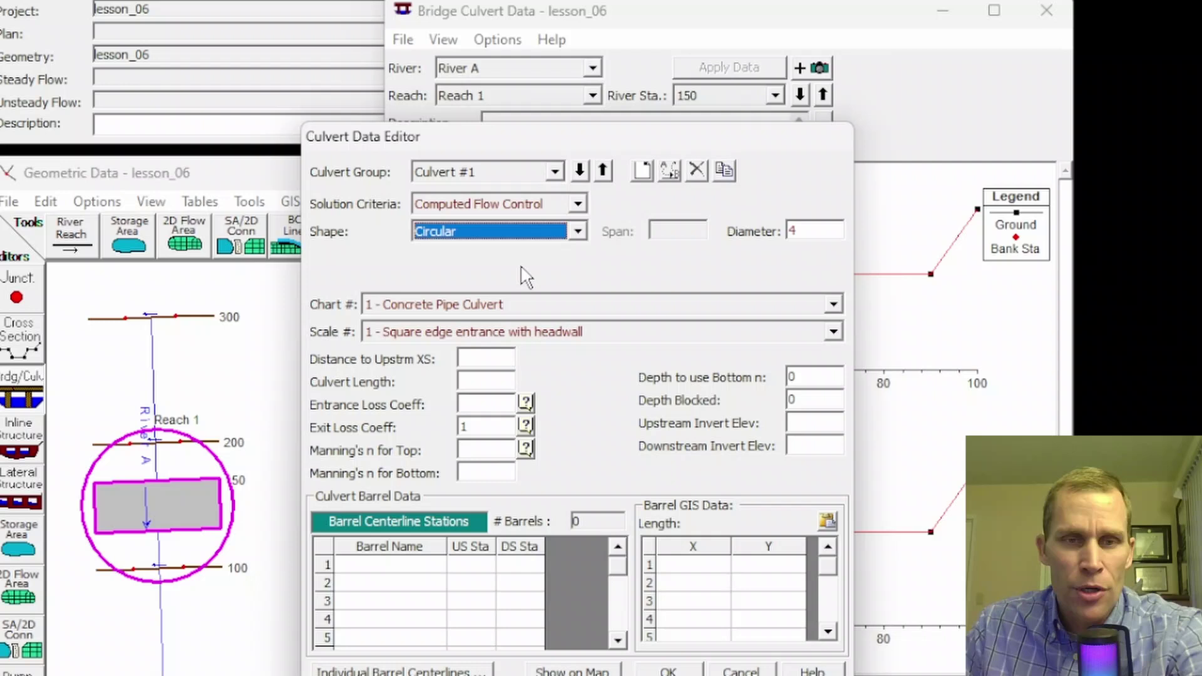
click(512, 306)
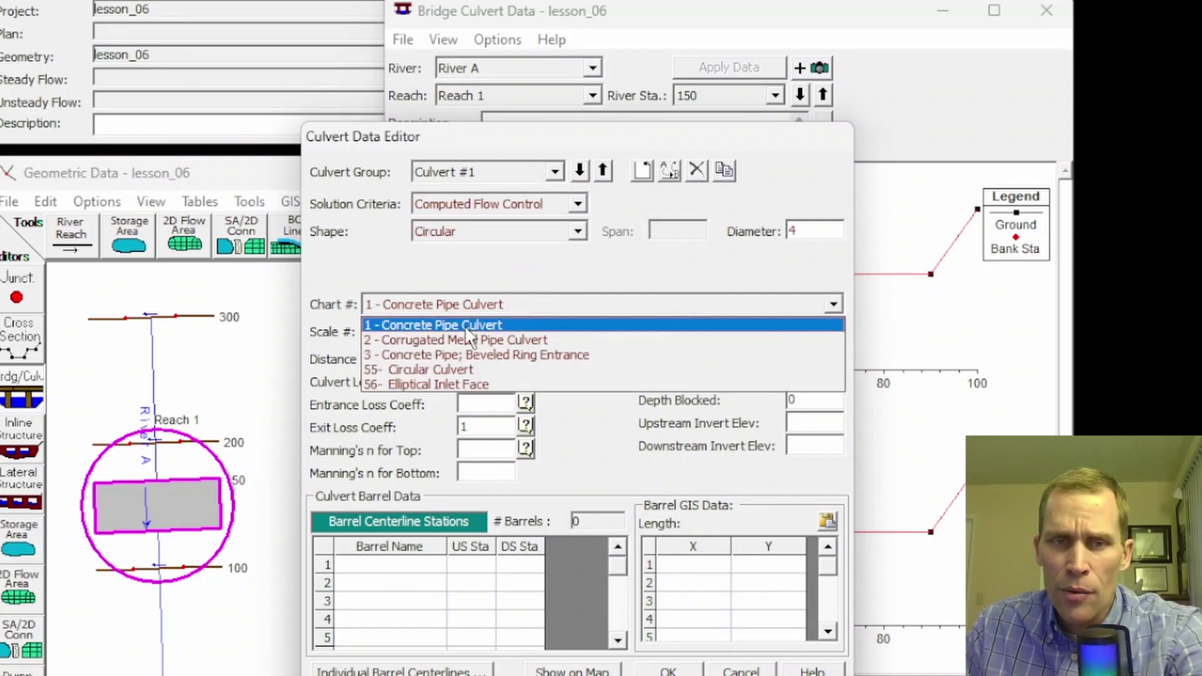
click(465, 325)
click(467, 332)
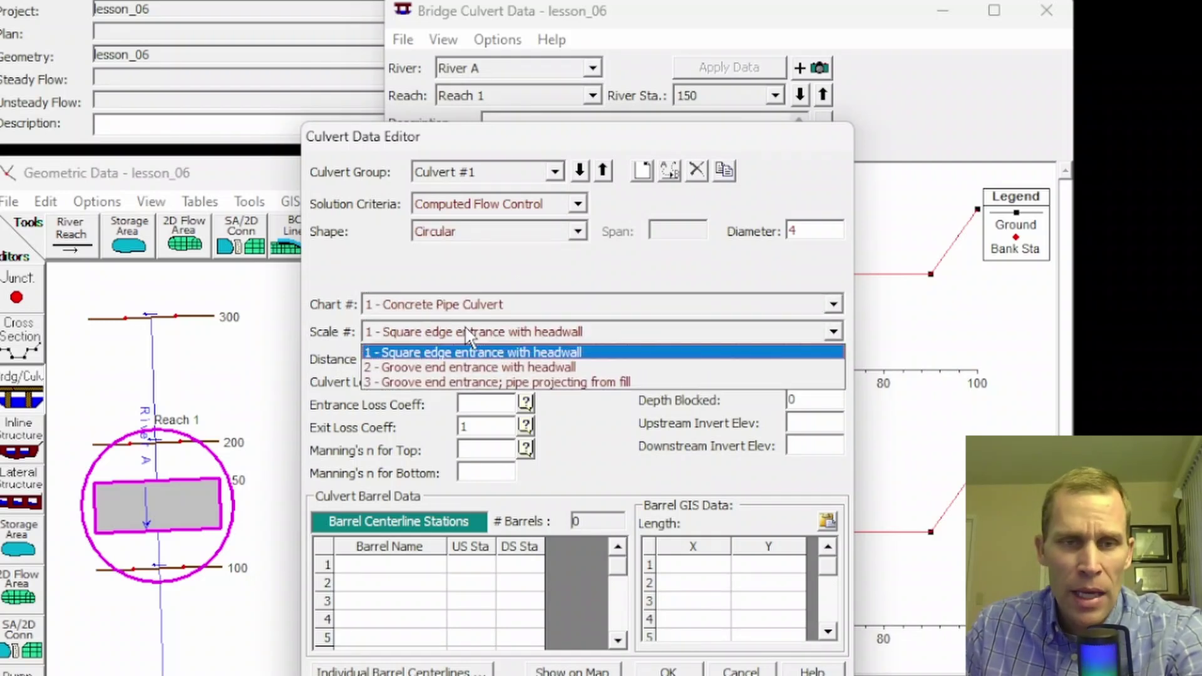
click(482, 352)
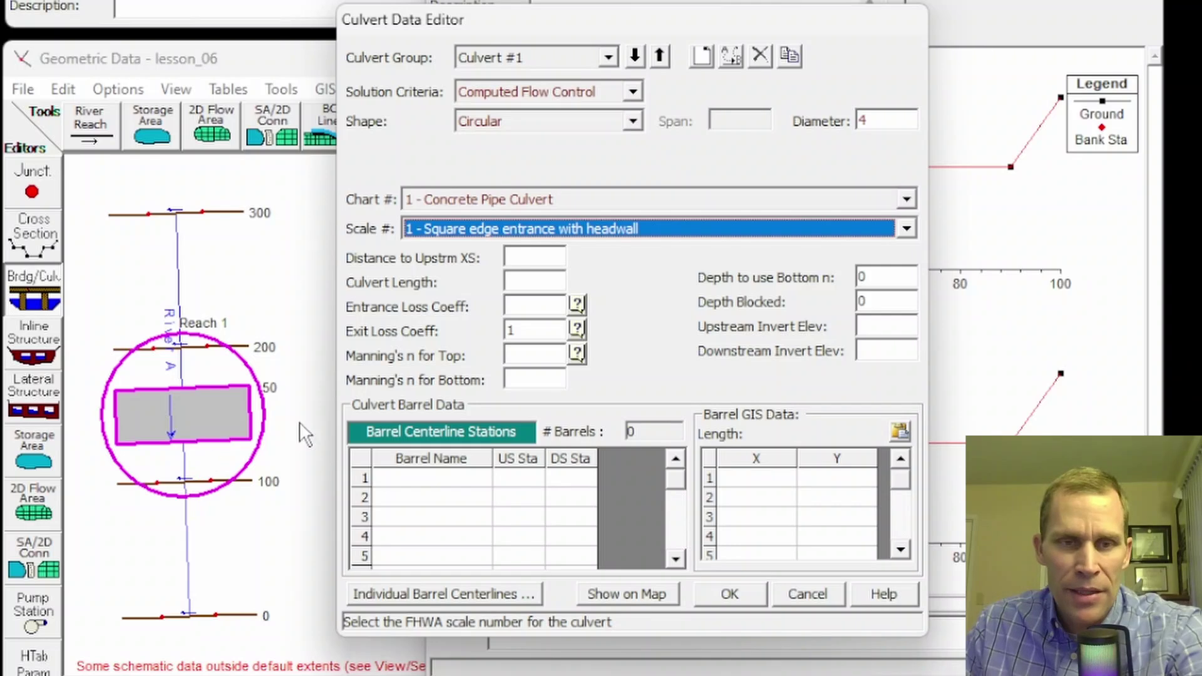
Step: Set the culvert's distance to the upstream cross section to 30 ft and its length to 40 ft
click(518, 258)
text(30)
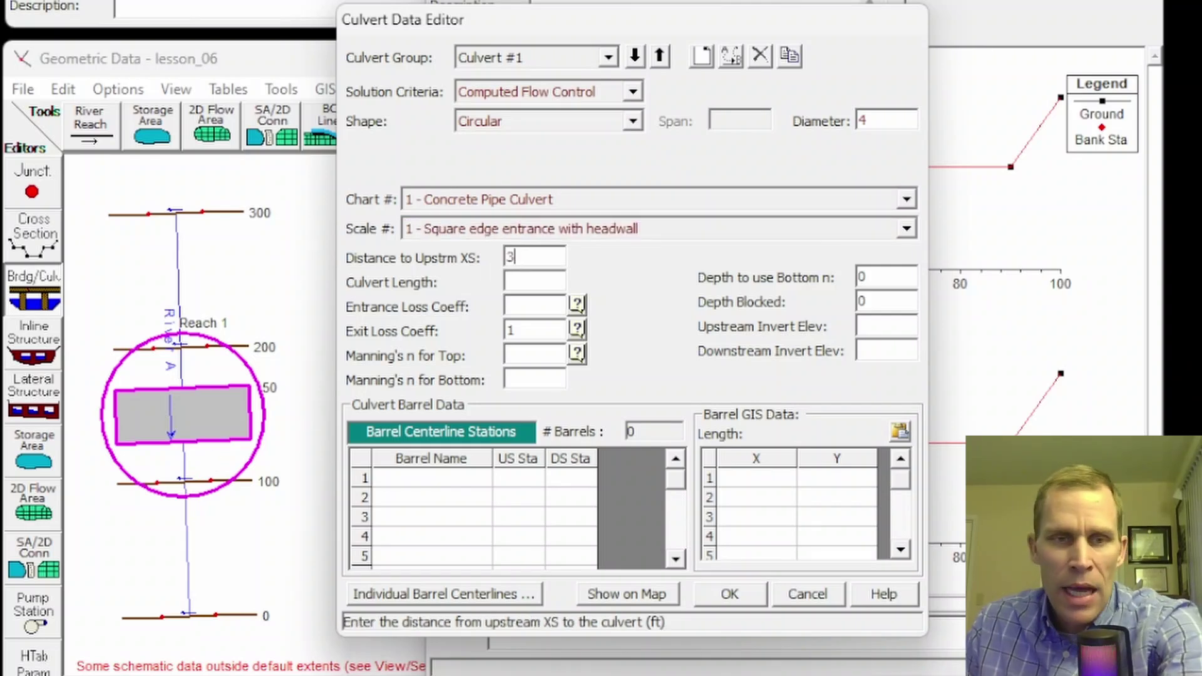
click(517, 282)
text(40)
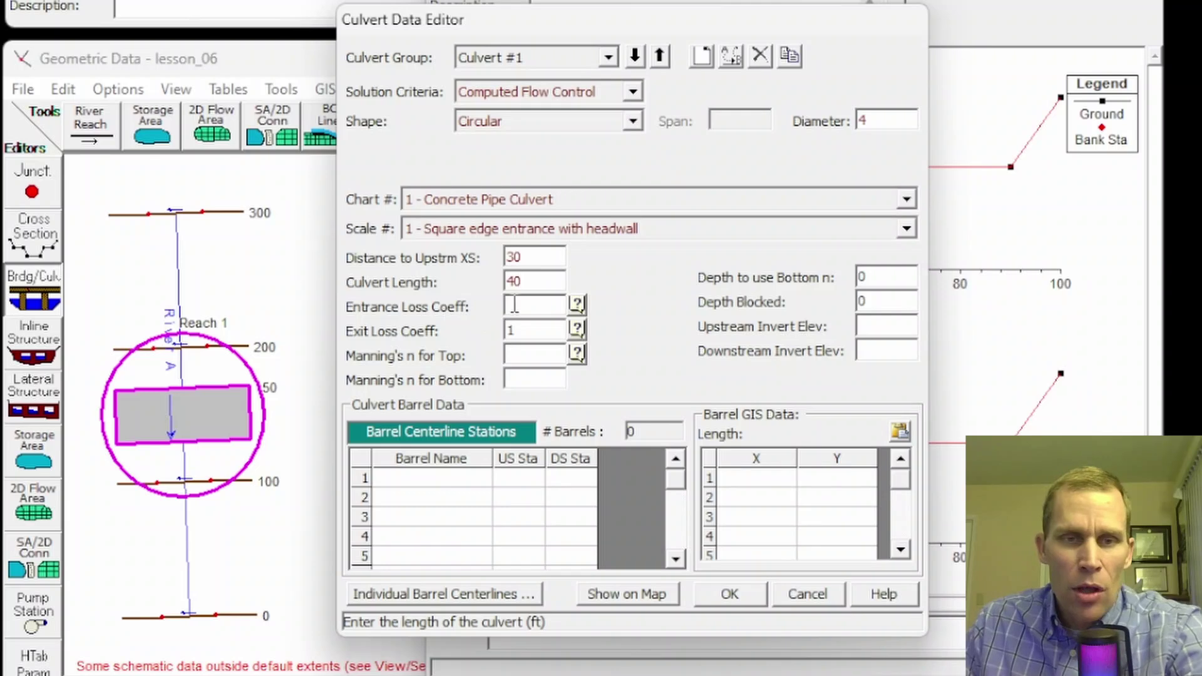
Step: Set the entrance loss coefficient to 0.5 and consult the Entrance Loss Coefficient page of the reference manual
click(533, 306)
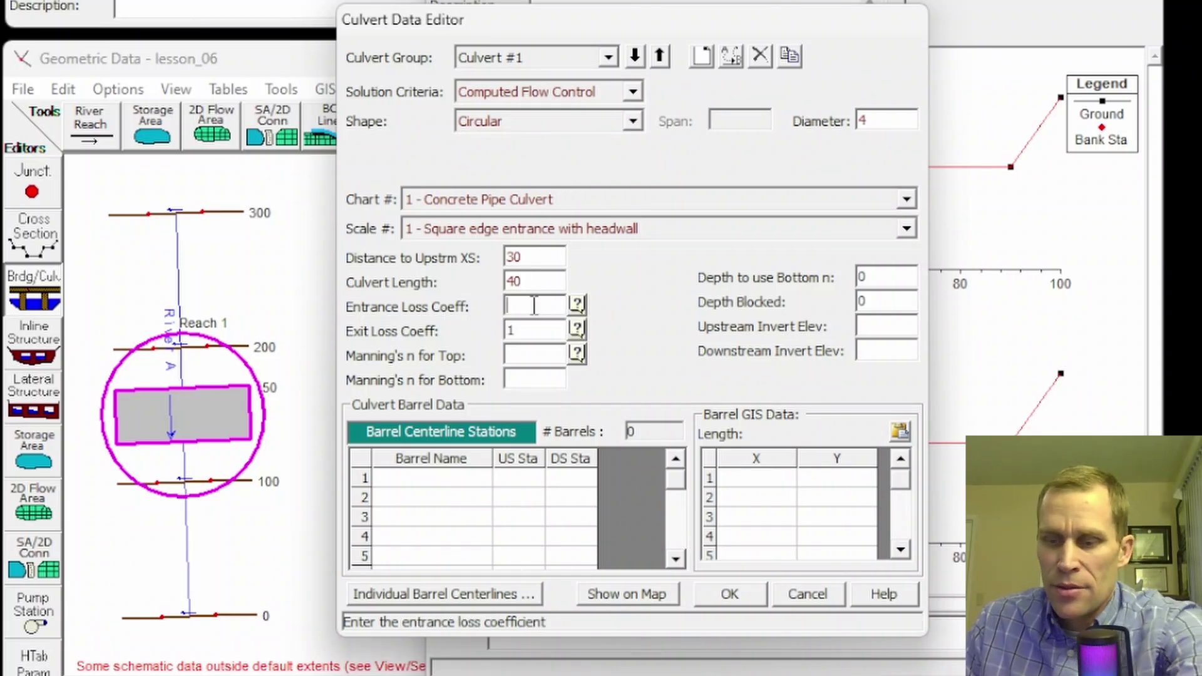
text(0.5)
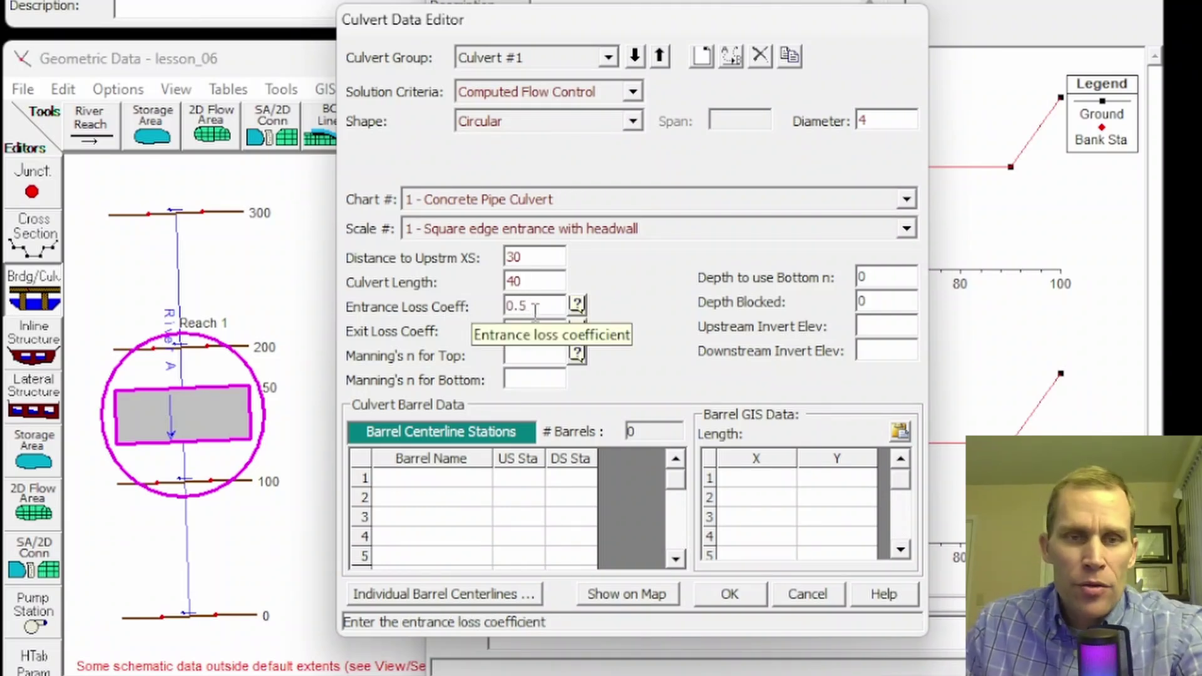
drag(535, 307, 476, 304)
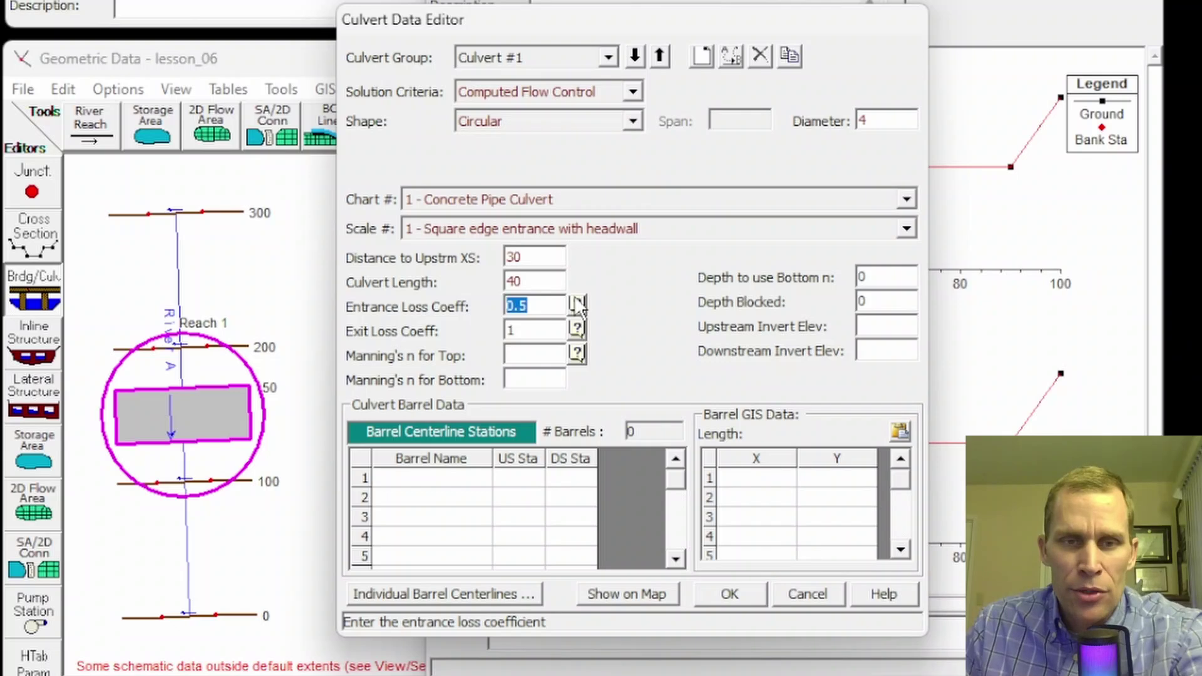
click(577, 305)
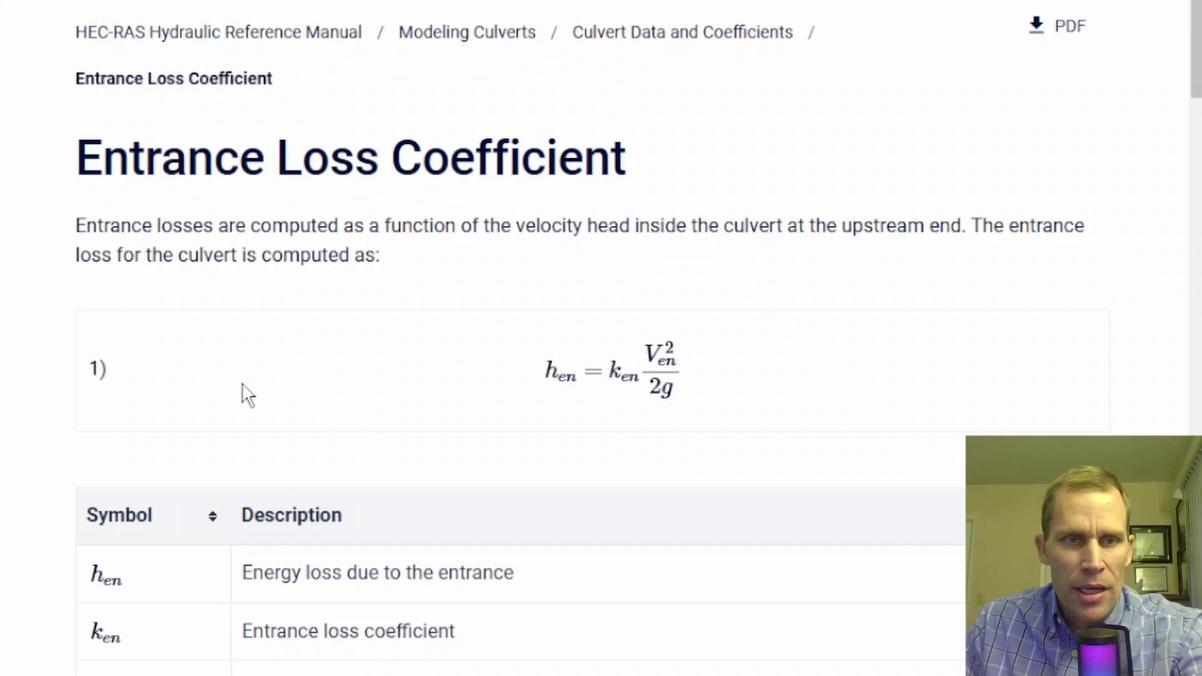
scroll(284, 300, down, 8)
scroll(285, 302, down, 10)
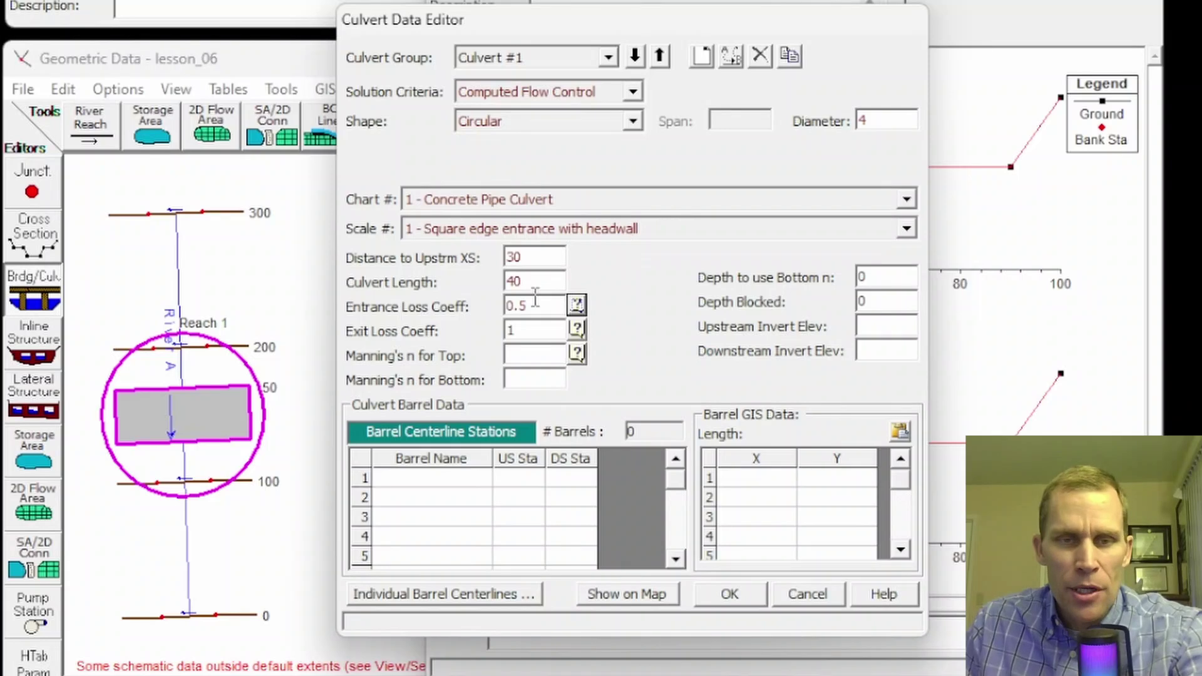
drag(533, 304, 495, 330)
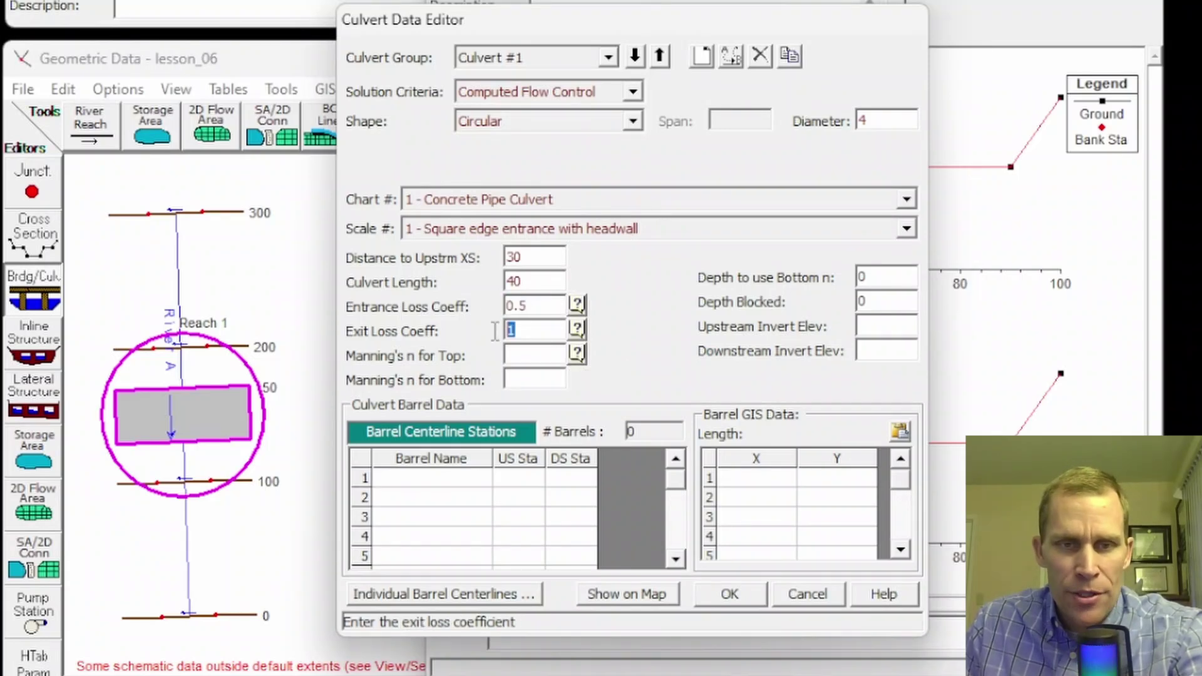
Step: Set the culvert's Manning's n to 0.013 for the top and 0.015 for the bottom
click(537, 355)
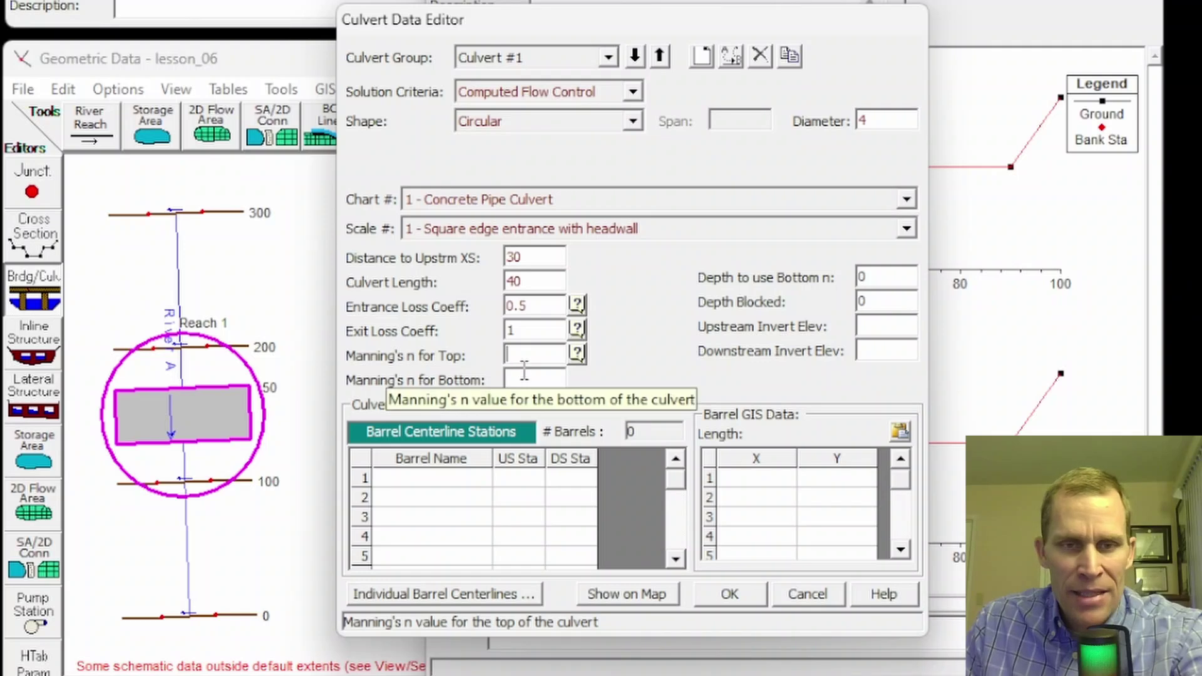
click(530, 378)
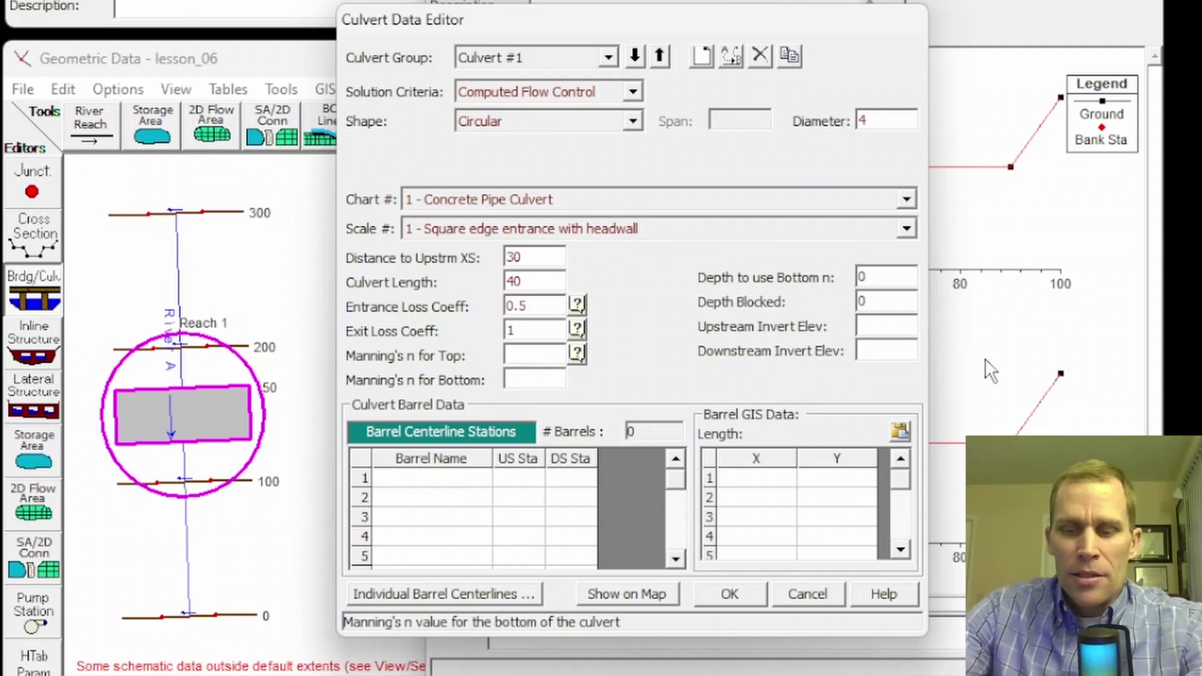
key(shift+Tab)
key(shift+Tab)
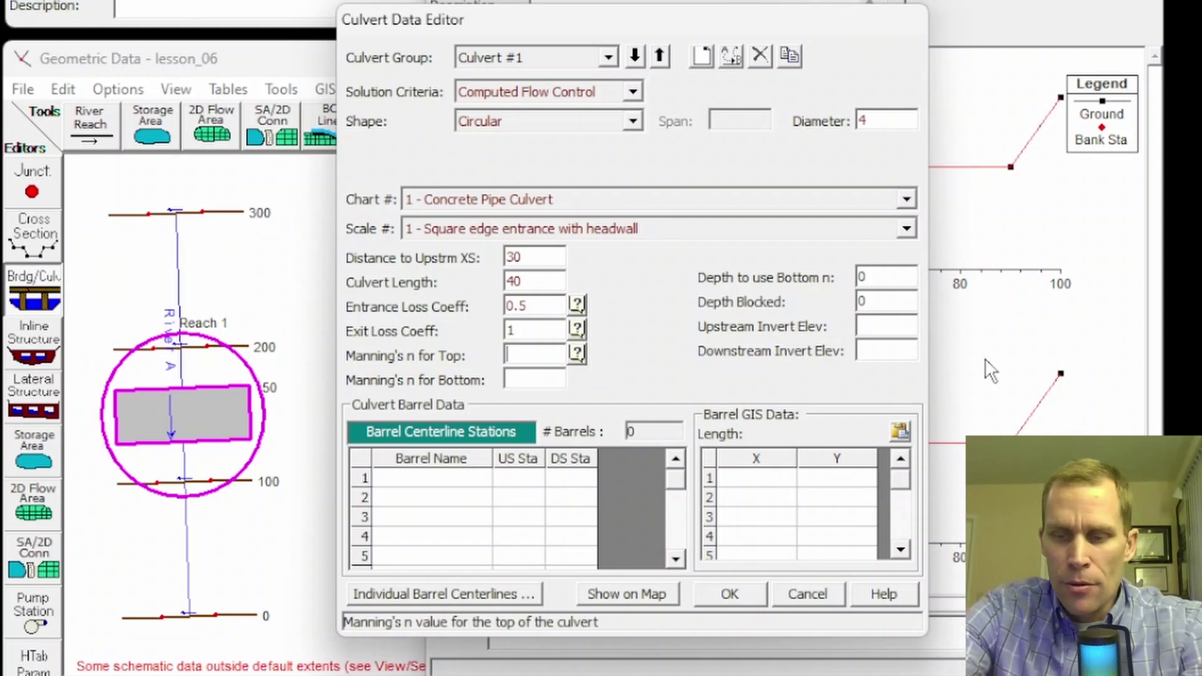
text(0.013)
key(Tab)
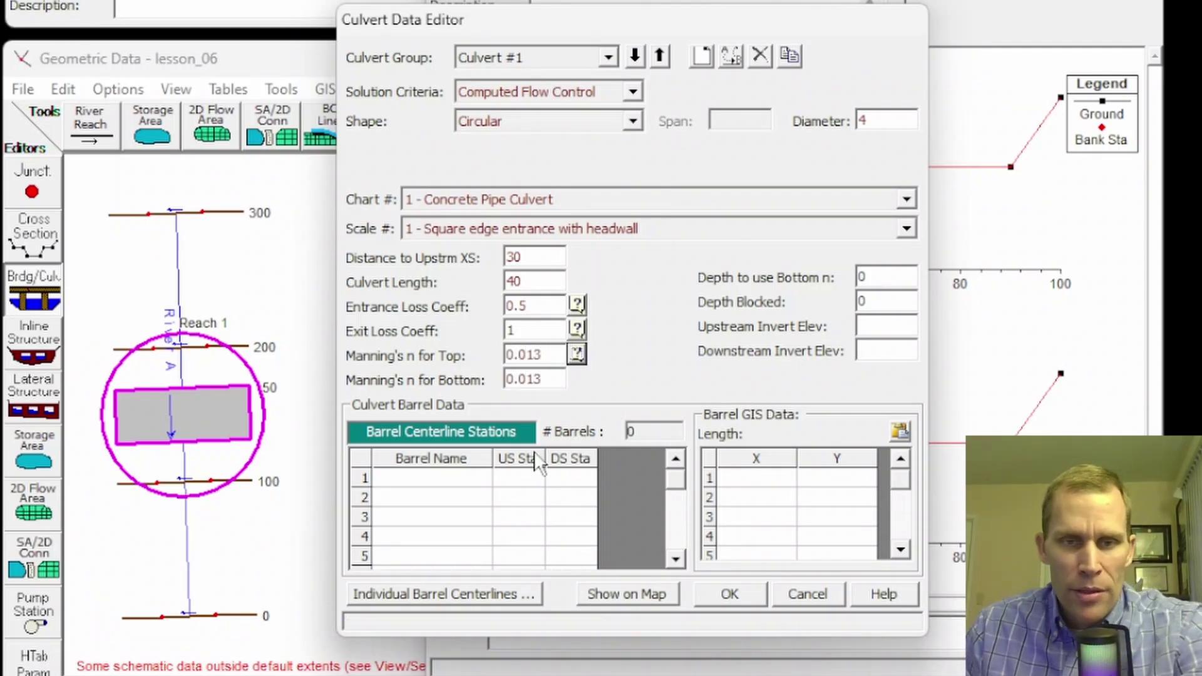
click(555, 378)
key(BackSpace)
text(5)
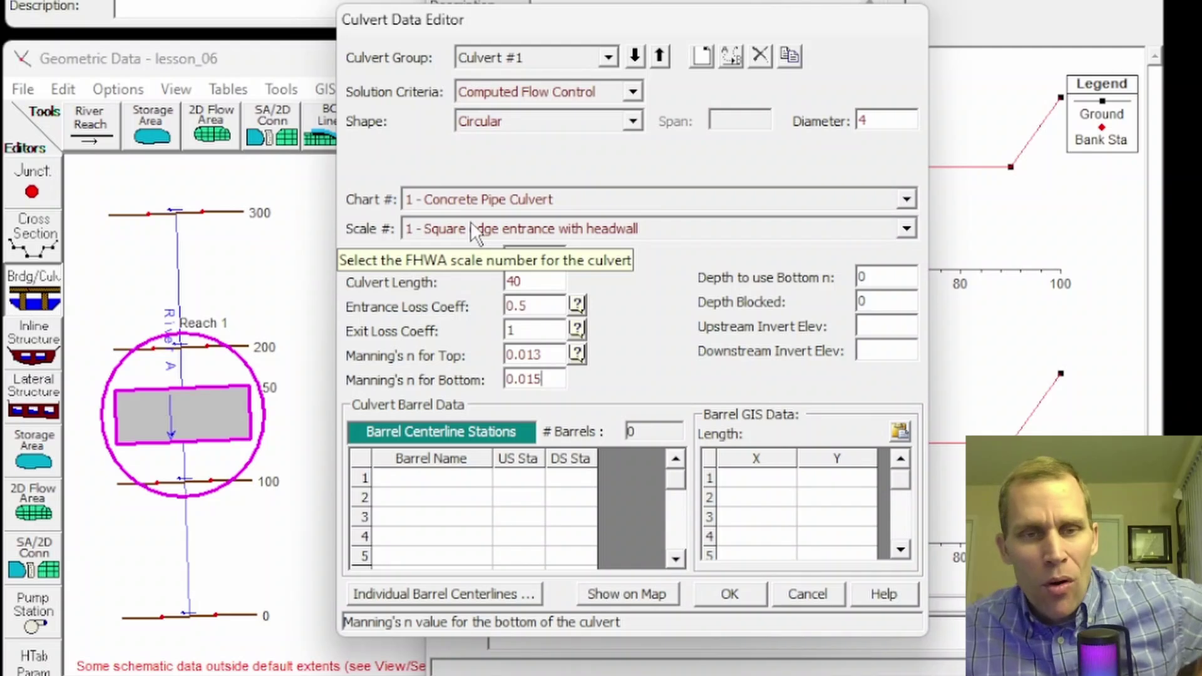
drag(546, 380, 477, 383)
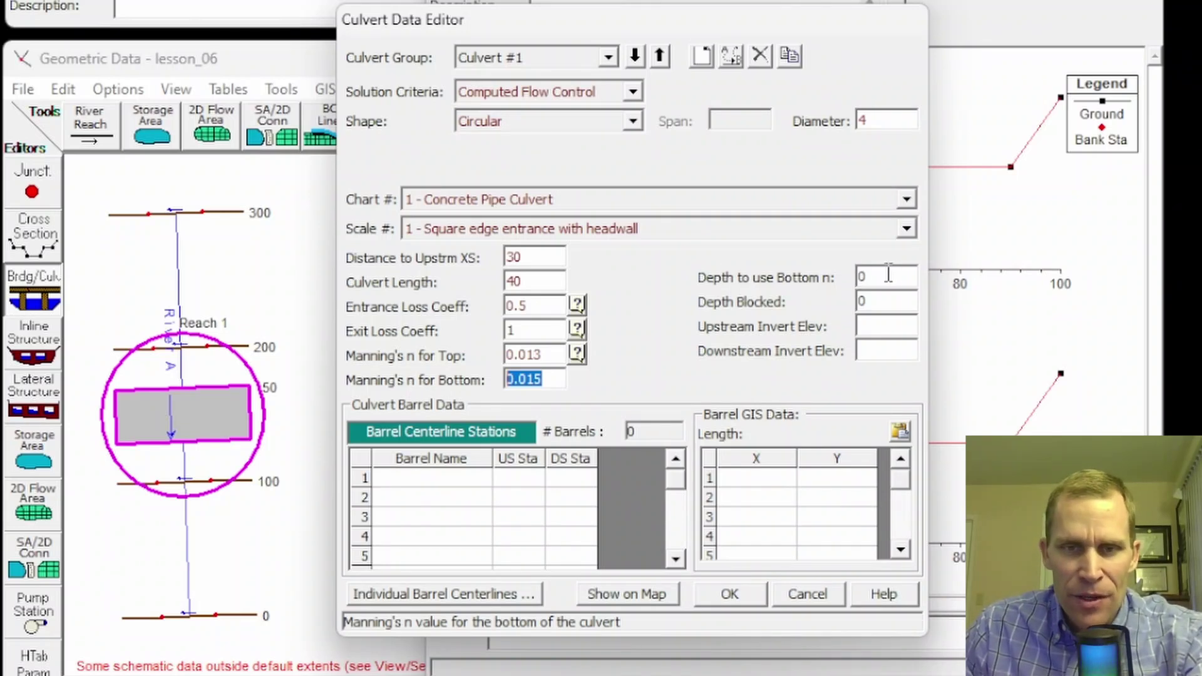
Step: Set the depth to use the bottom Manning's n to 1.5 for the culvert
key(Tab)
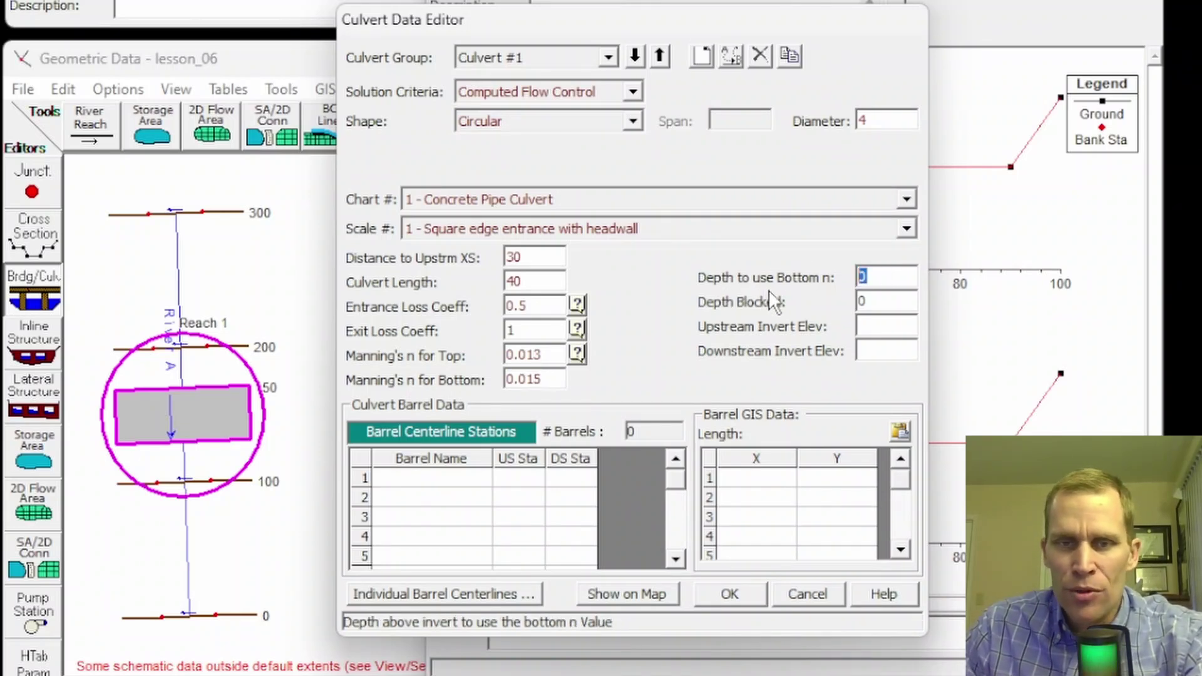
click(871, 120)
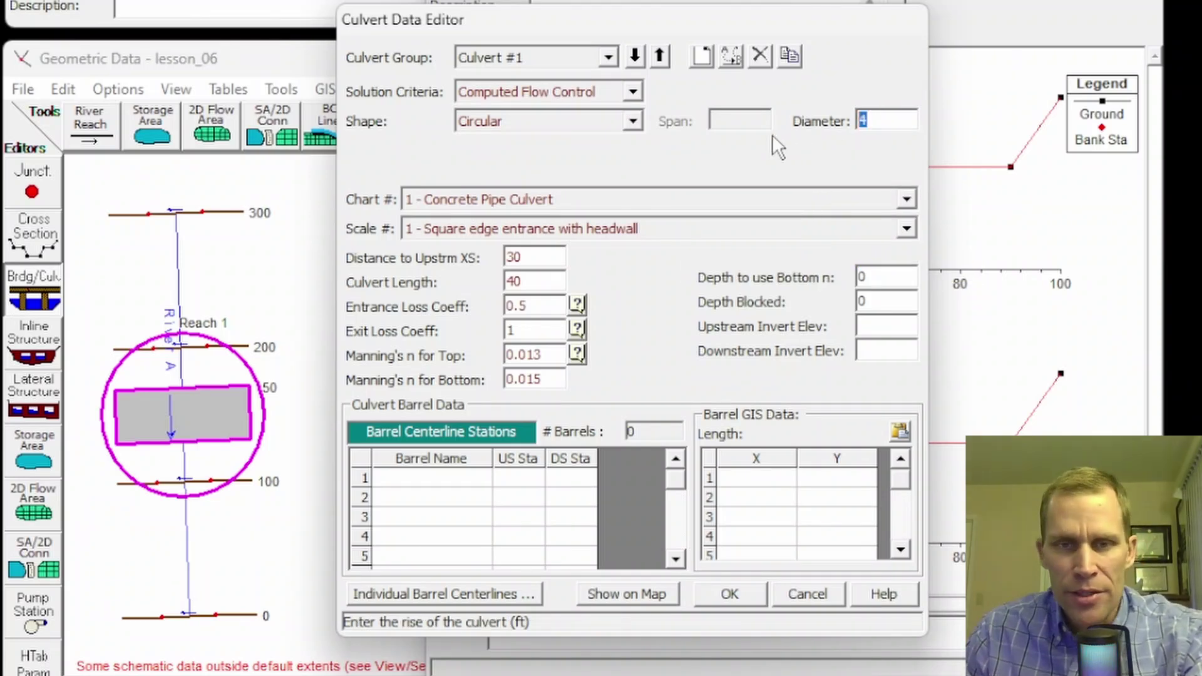
click(883, 277)
text(1.5)
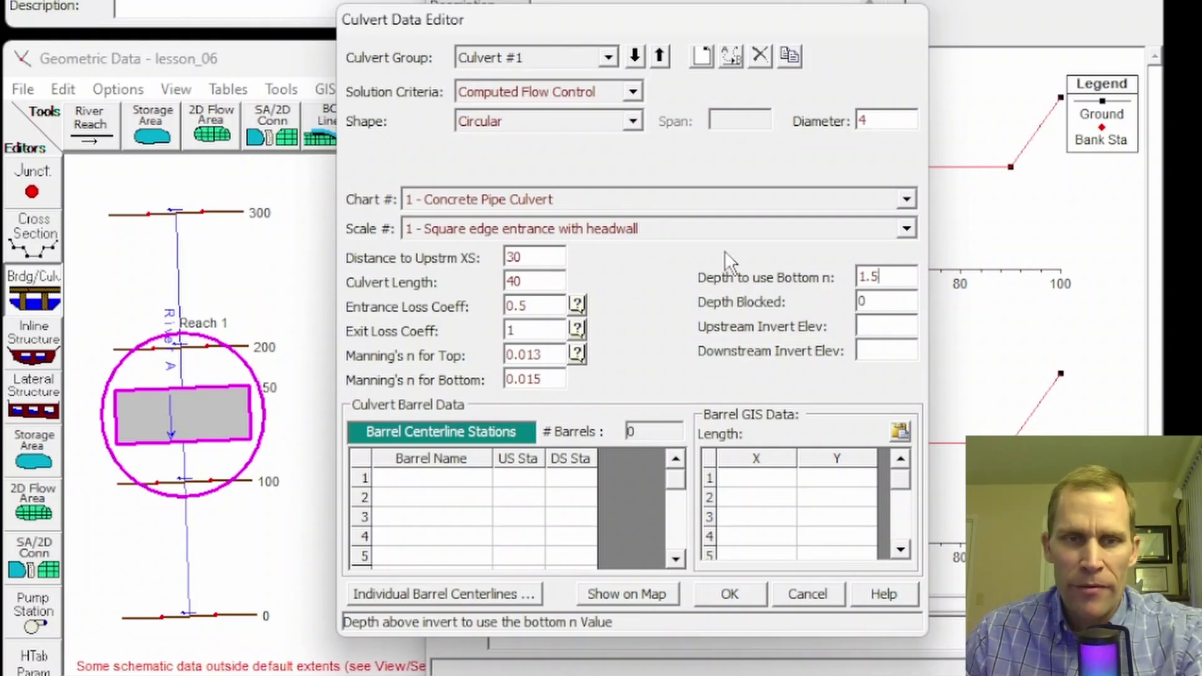
drag(549, 380, 478, 380)
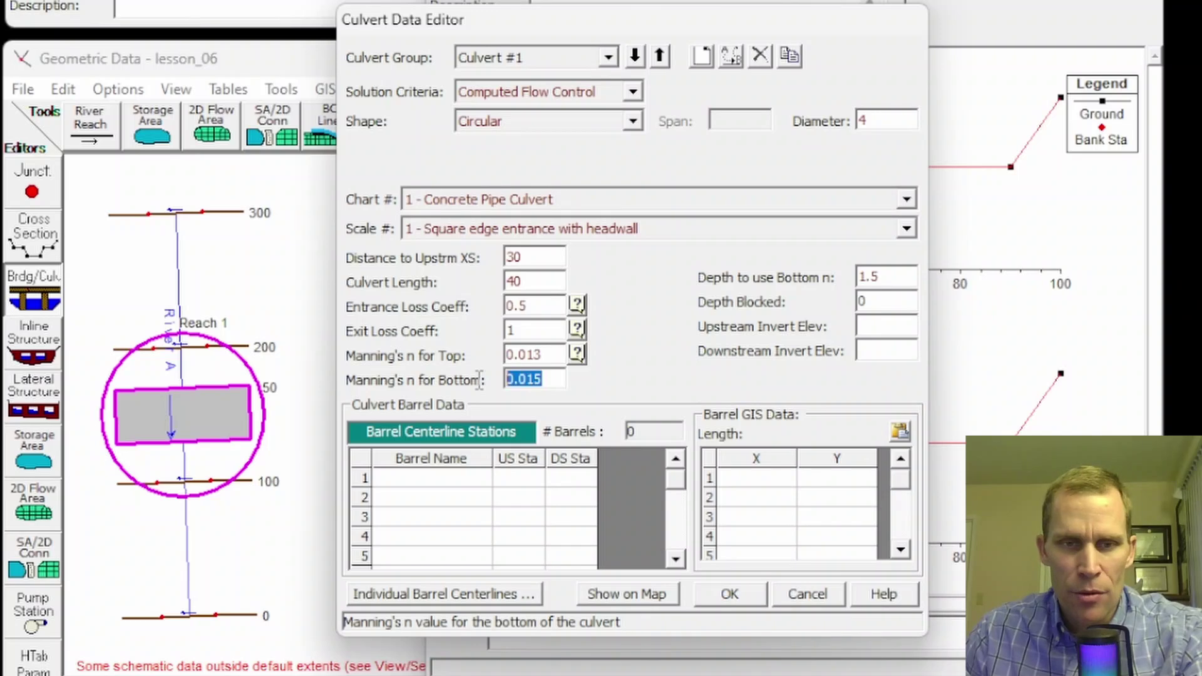
click(536, 354)
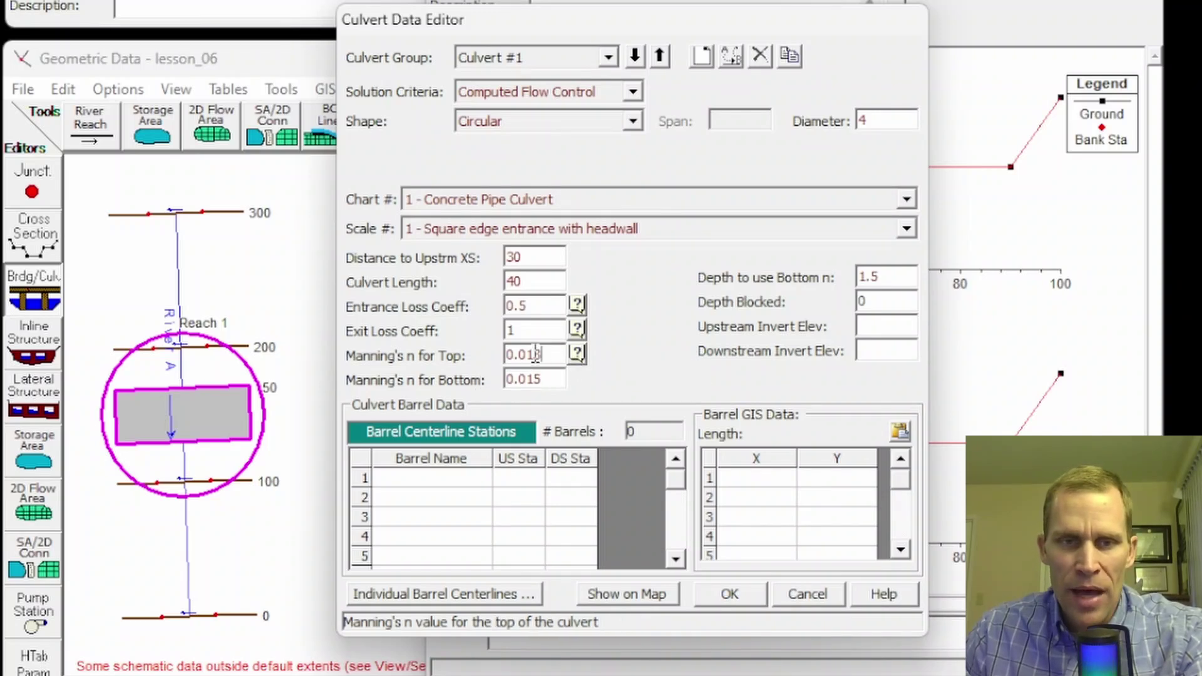
drag(535, 354, 443, 357)
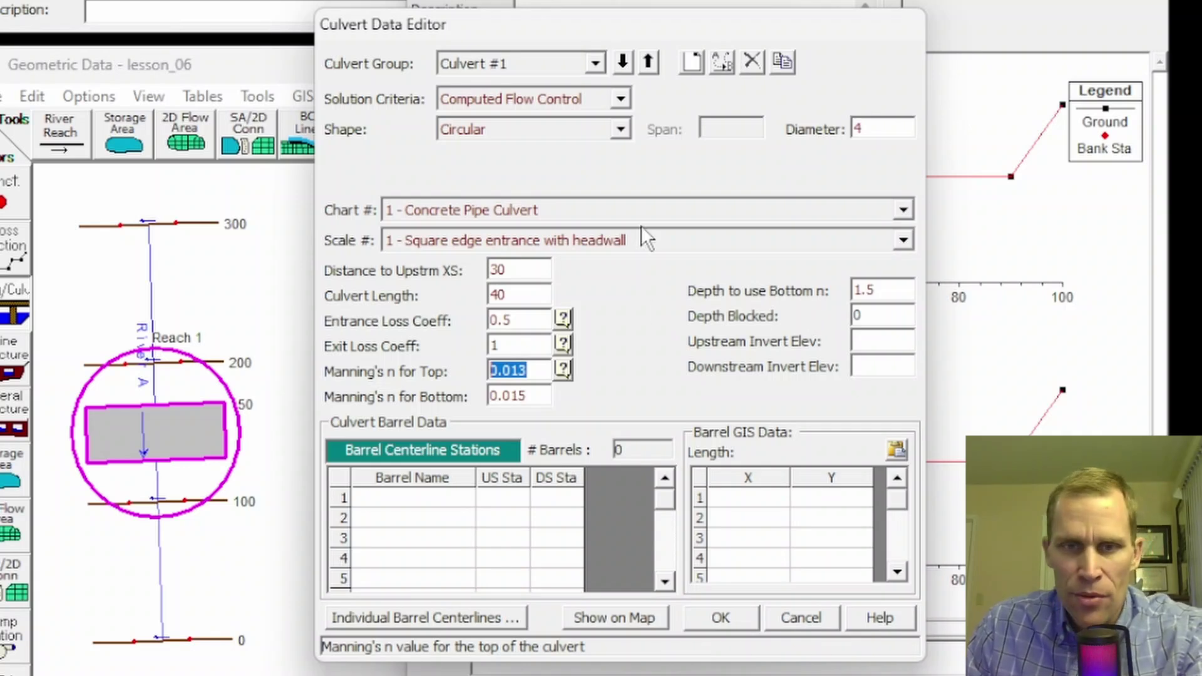
Step: Set the culvert's blocked depth to 0.2
click(866, 319)
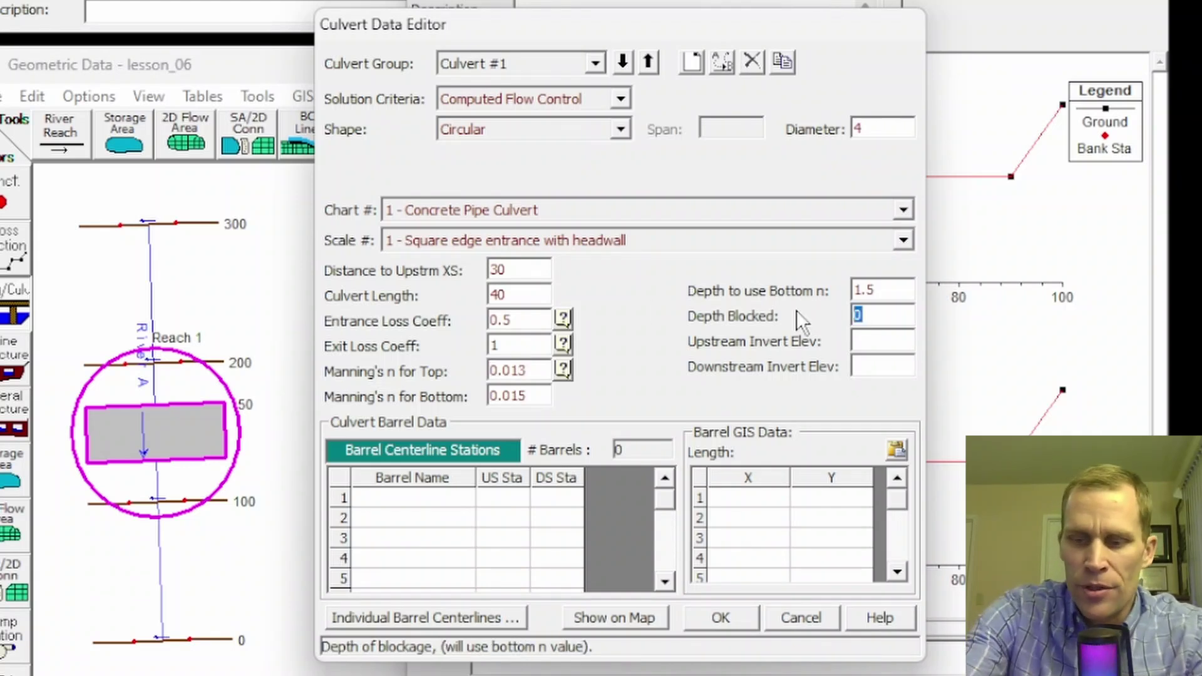
text(0.2)
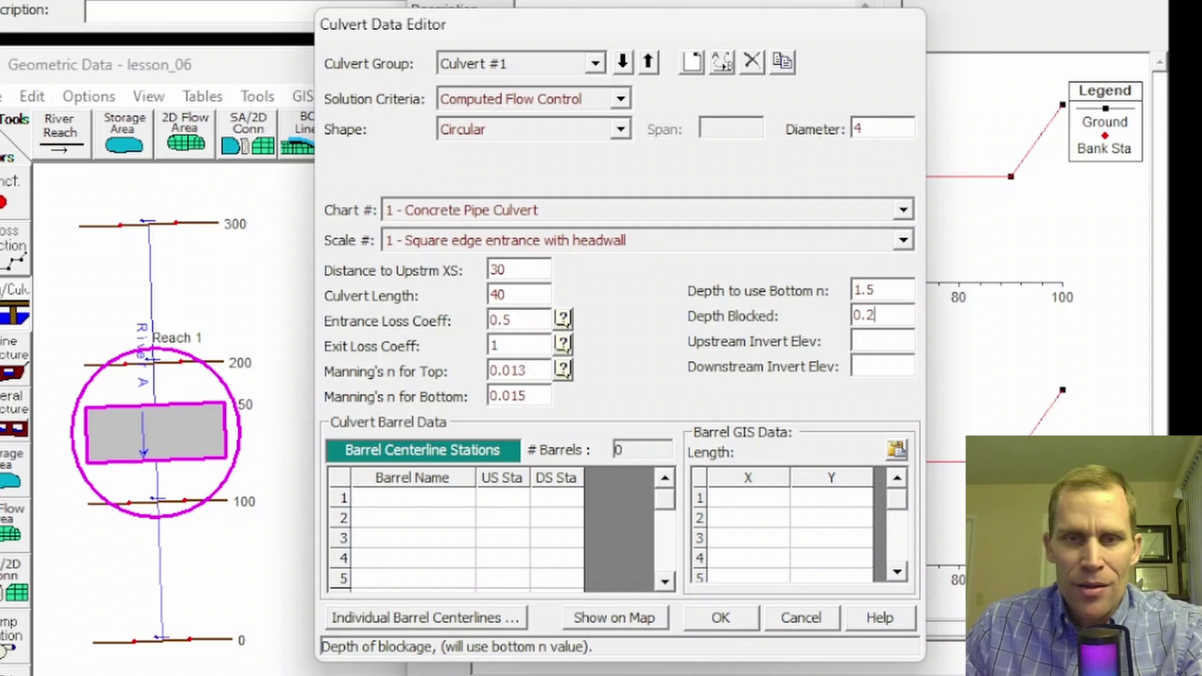
click(881, 319)
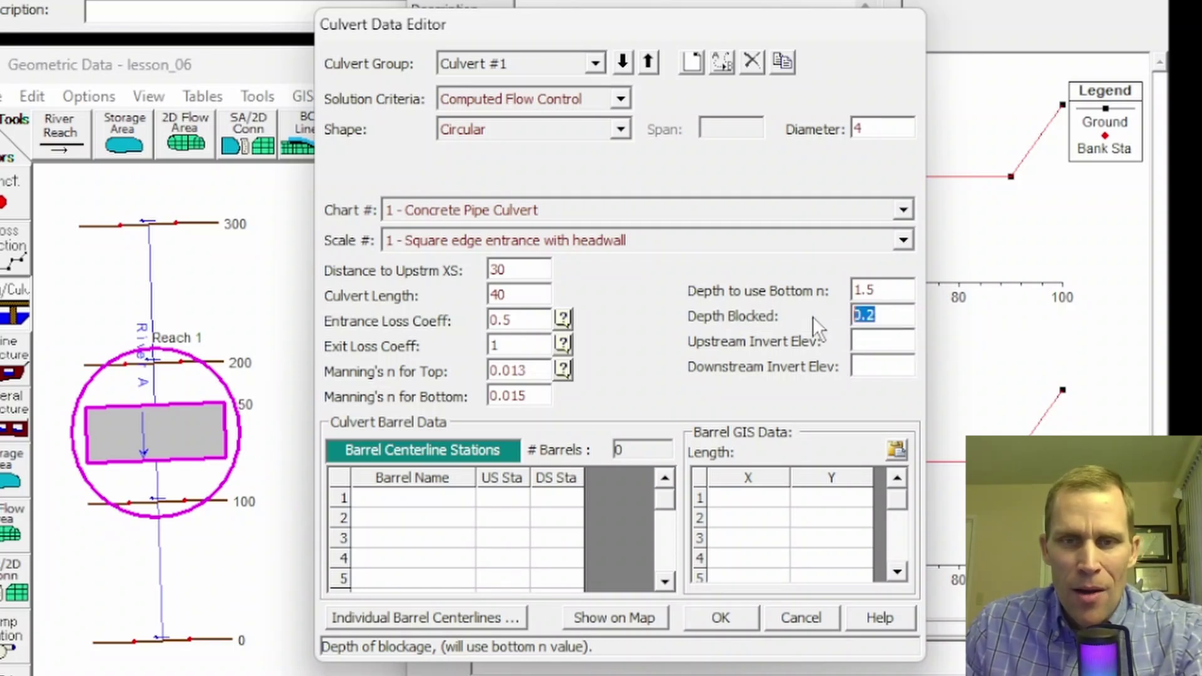
click(884, 317)
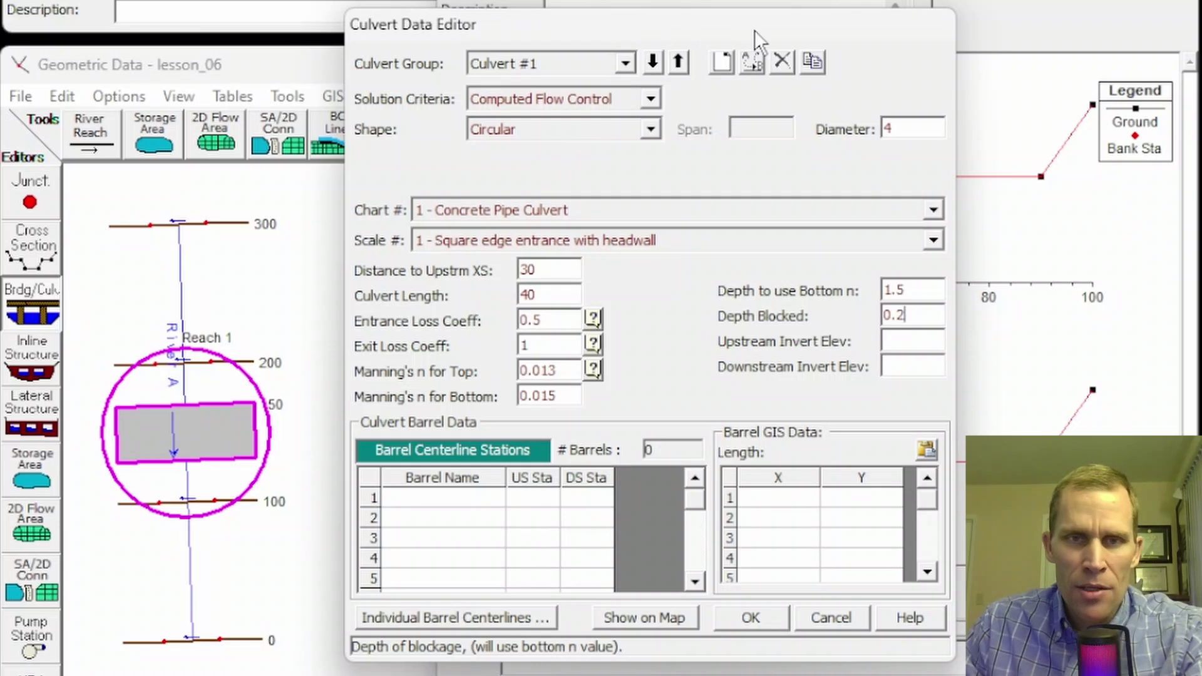
Step: Check the bounding cross section plots and set both the upstream and downstream invert elevations to 40 ft
drag(755, 31, 267, 5)
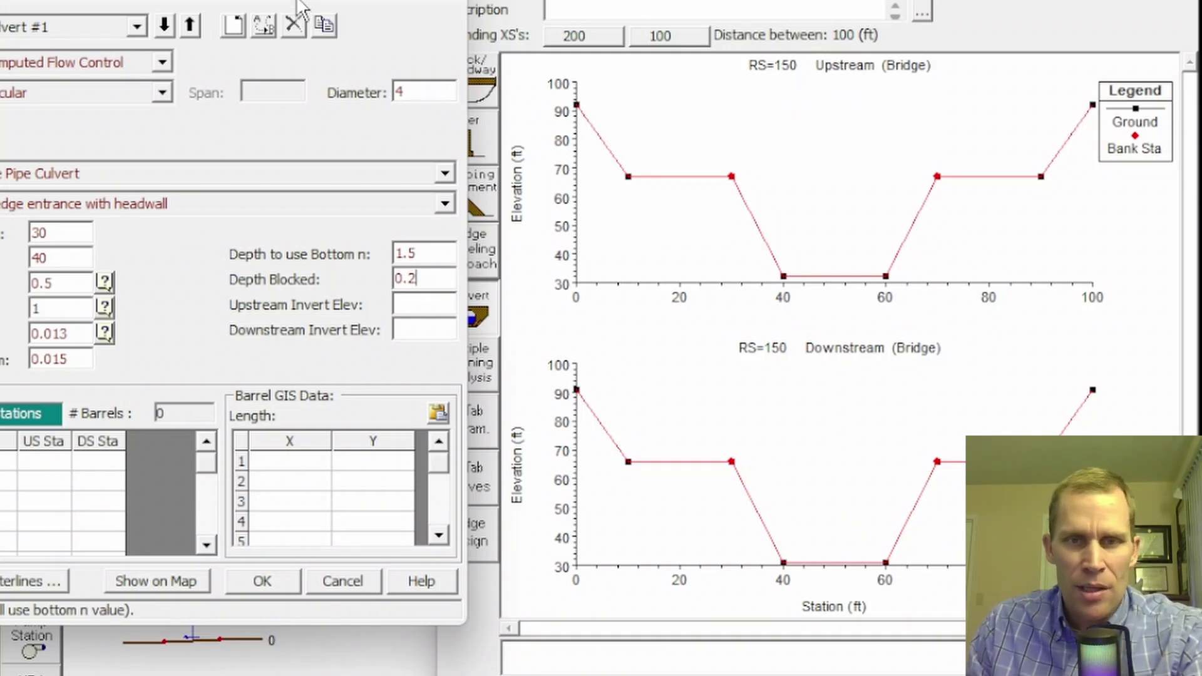
drag(299, 0, 784, 30)
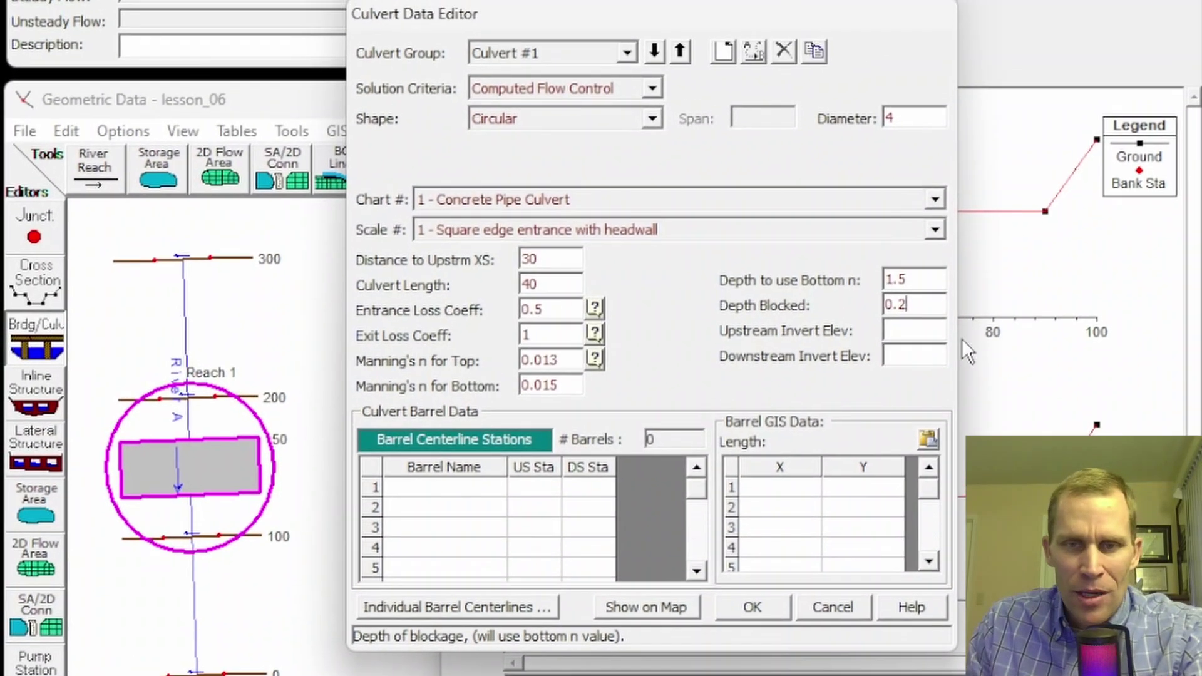
click(907, 303)
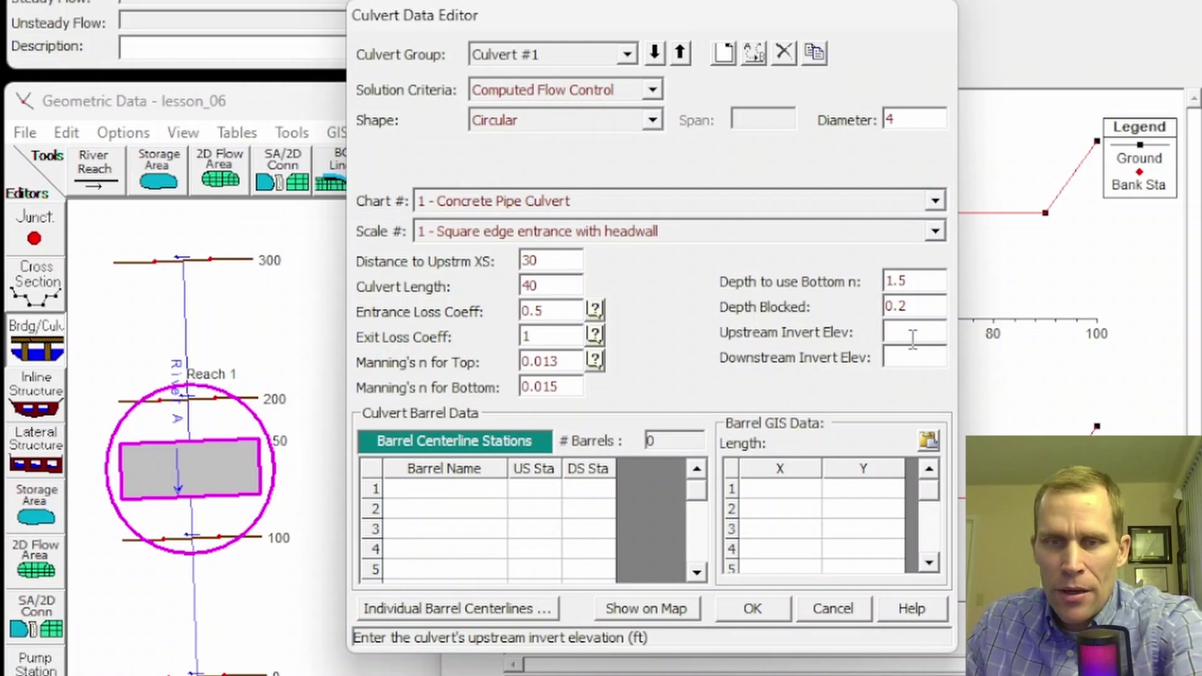
text(40)
click(915, 357)
text(40)
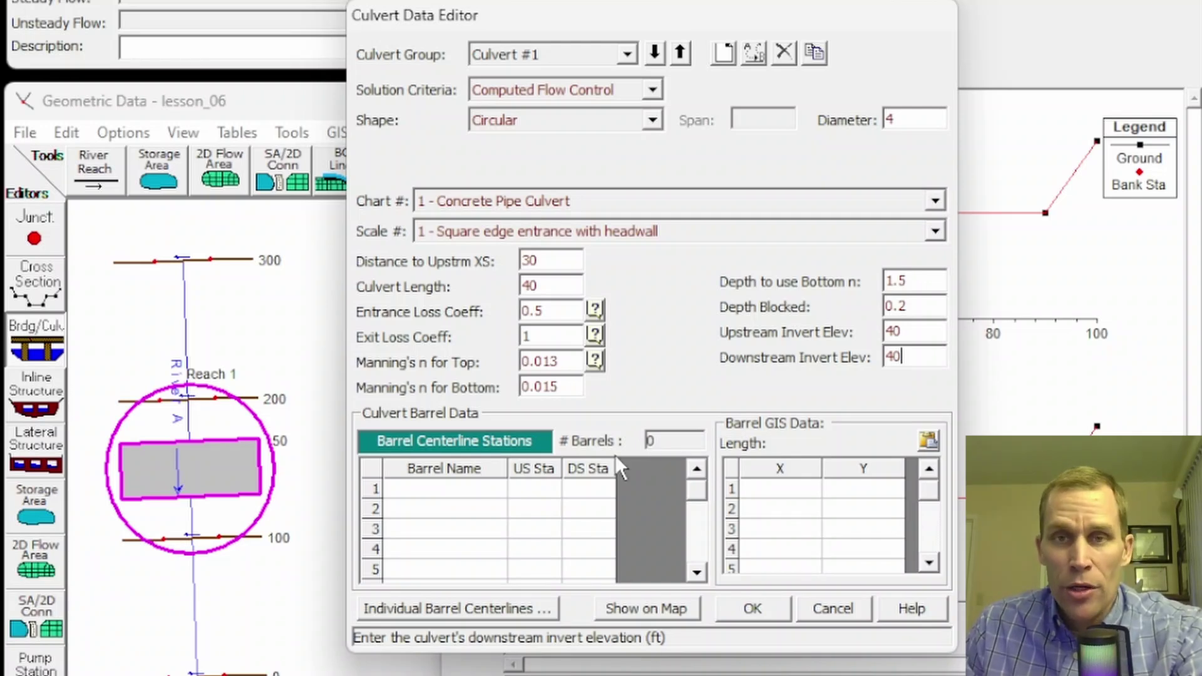
Step: Name the first culvert barrel culvert 1 and set its upstream and downstream centerline stations to 45
click(427, 495)
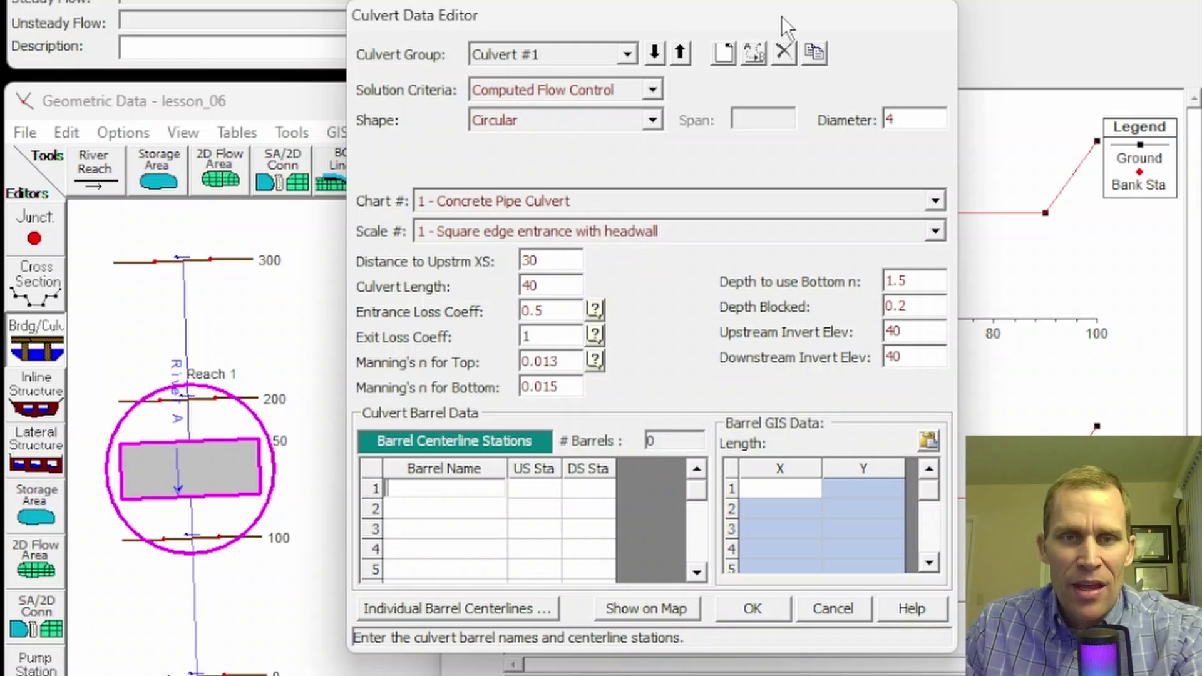
drag(782, 17, 457, 44)
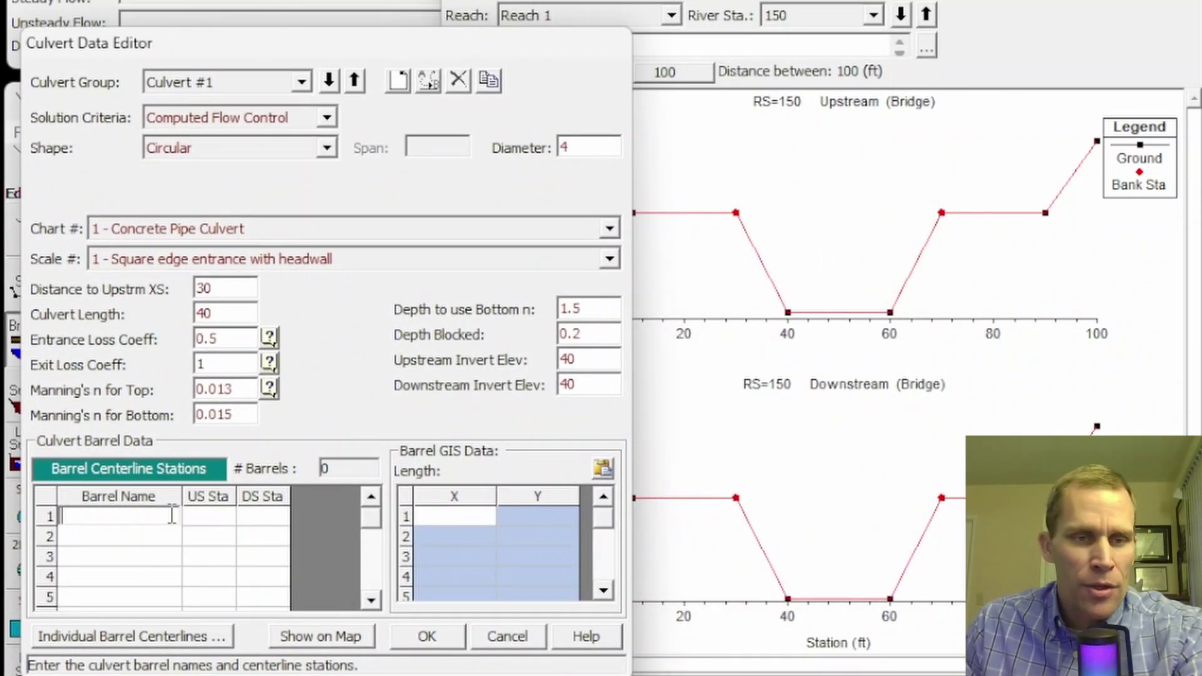
text(cul)
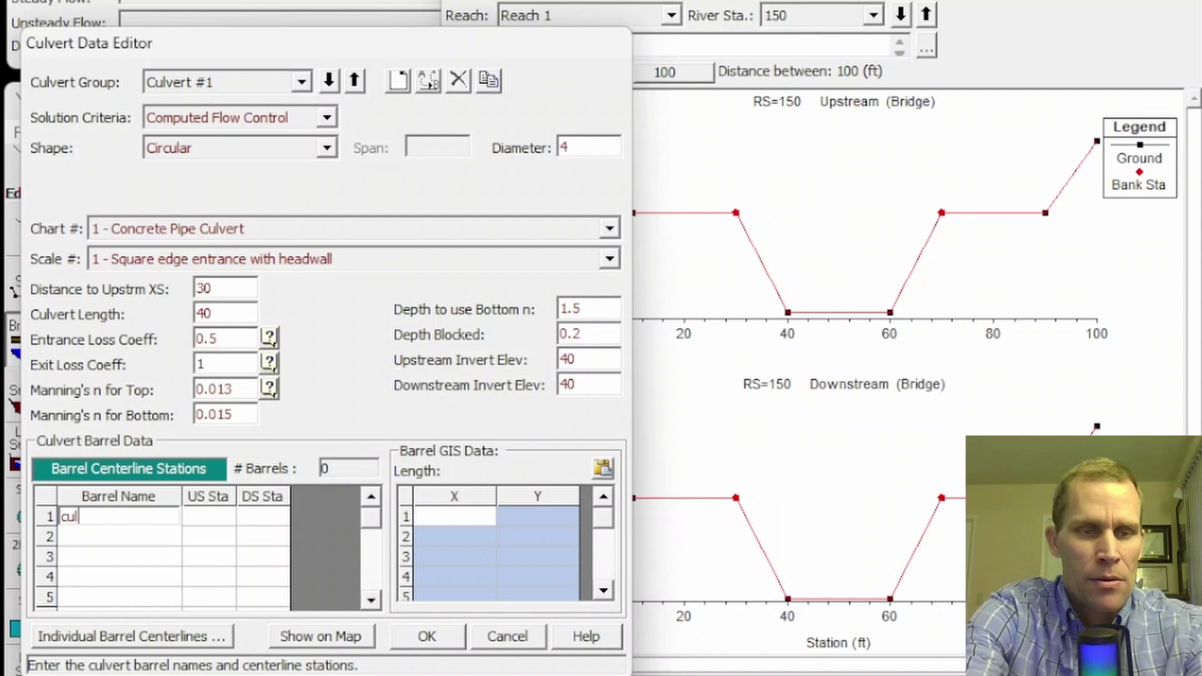
text(vert 1)
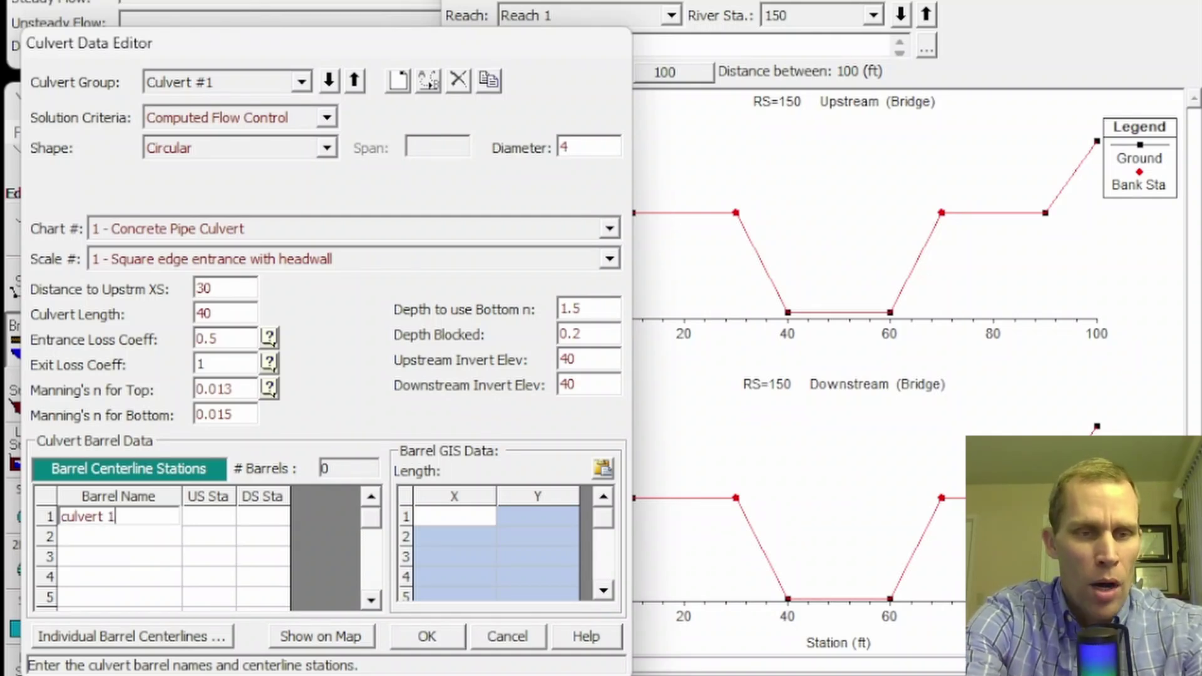
key(Tab)
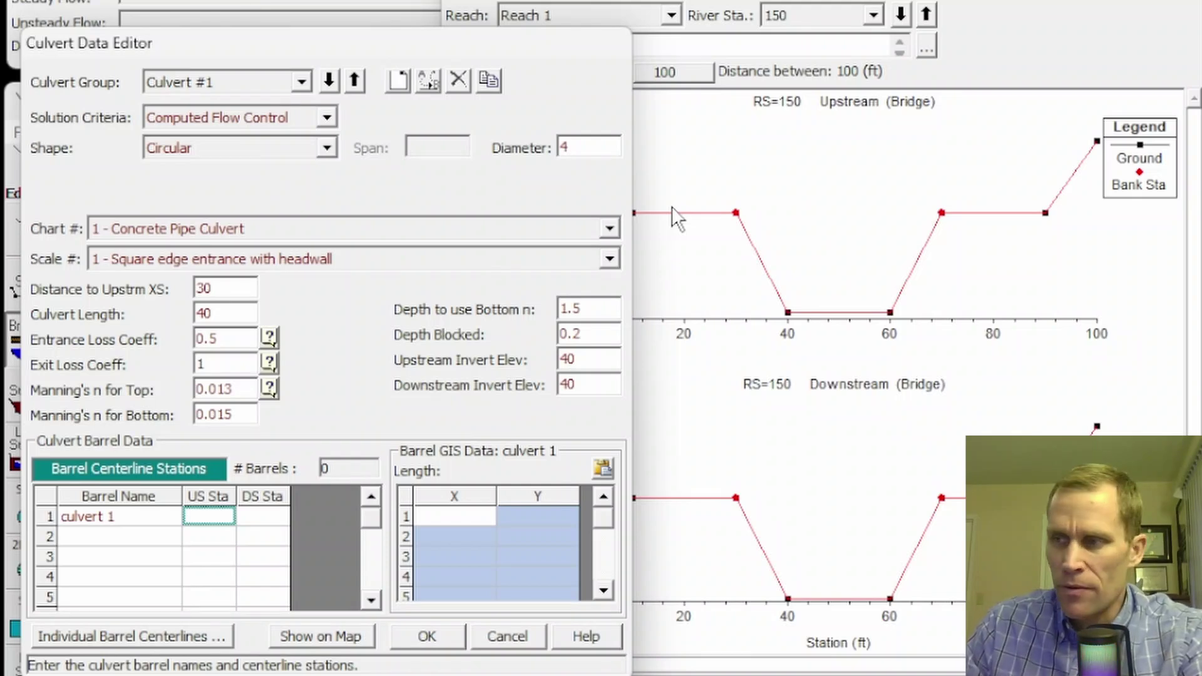
text(45)
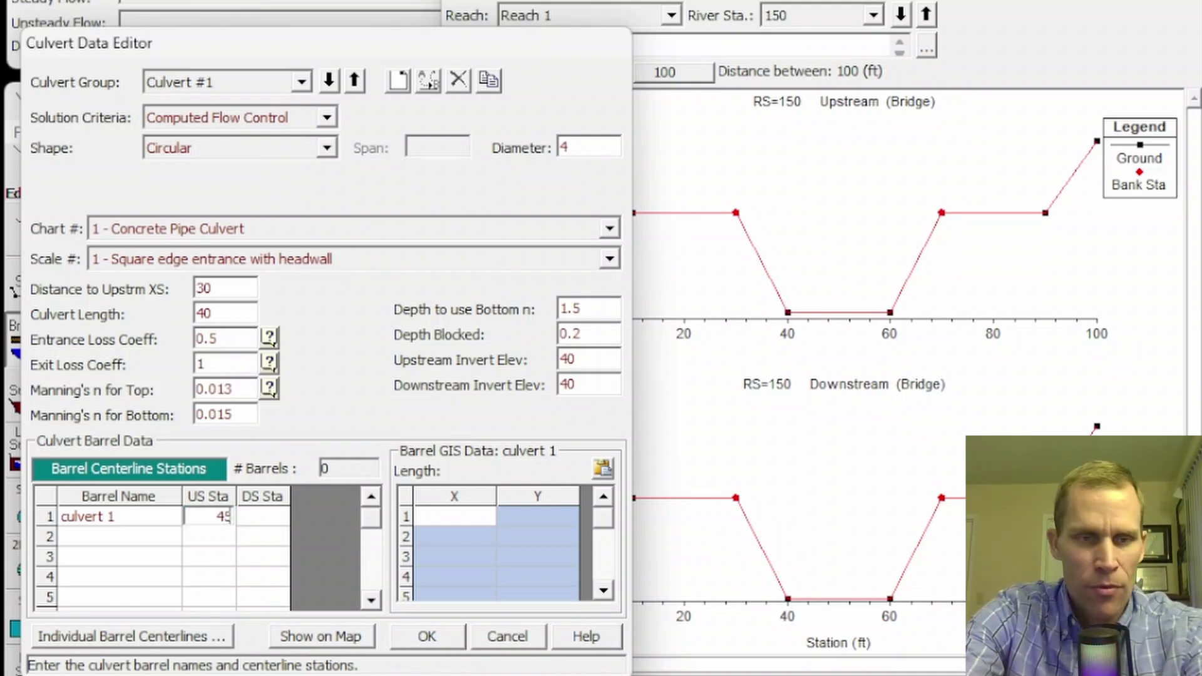
key(Tab)
text(45)
key(Tab)
Step: Add a second barrel named culvert 2 with upstream and downstream centerline stations of 55
text(culvert 2)
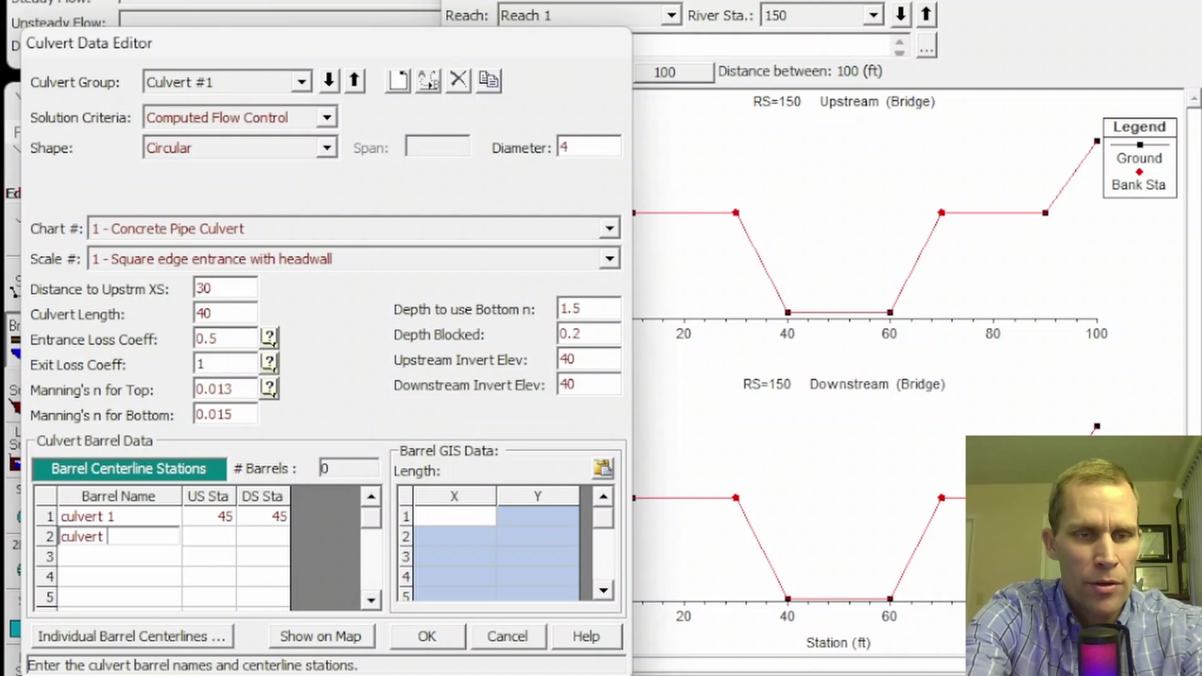
key(Tab)
text(55)
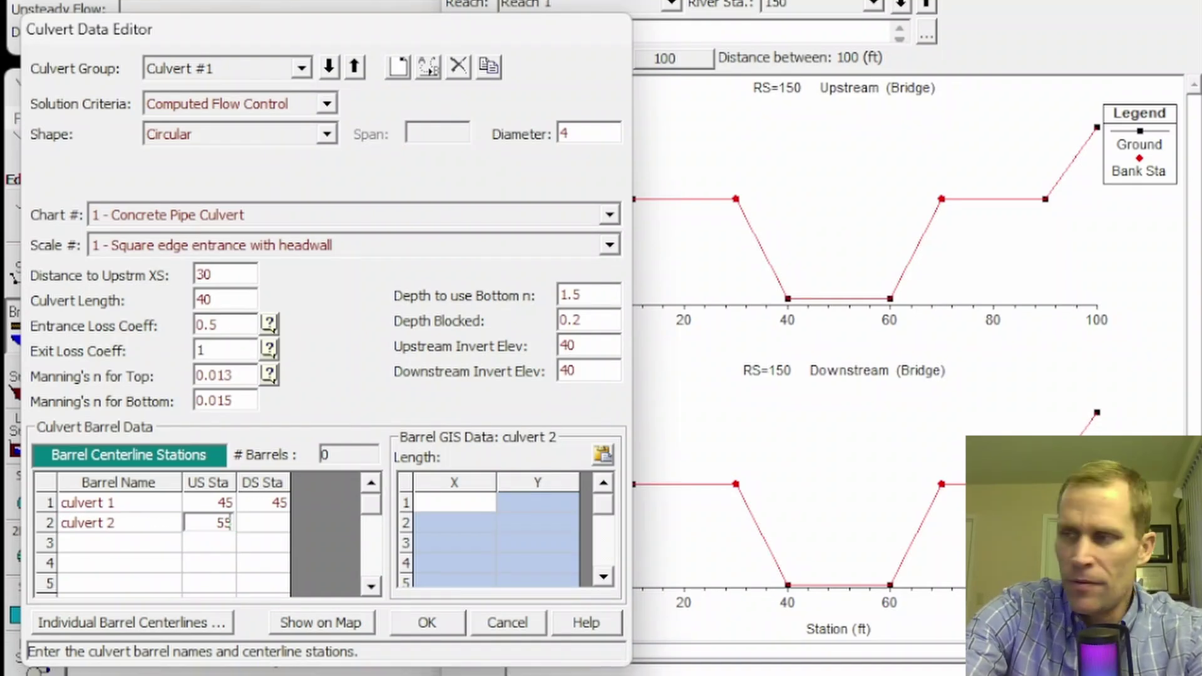
key(Tab)
text(55)
key(Tab)
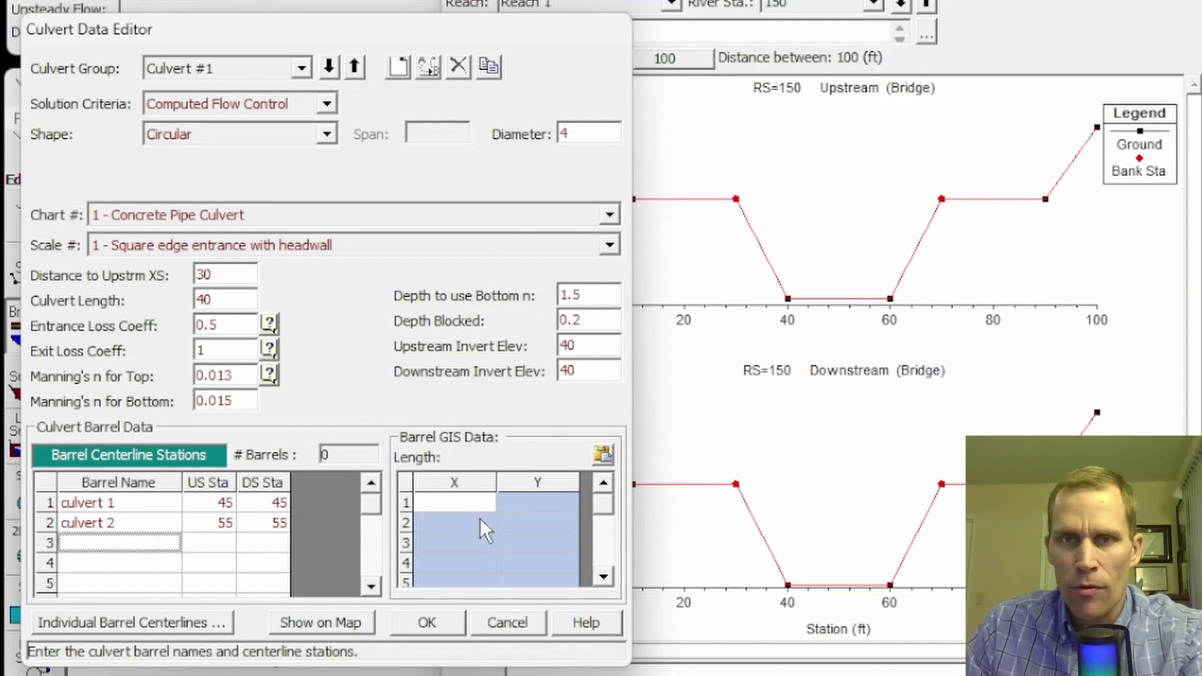
Step: Enter X 0 and Y 40 in the first two barrel GIS data rows and accept the culvert data
click(447, 503)
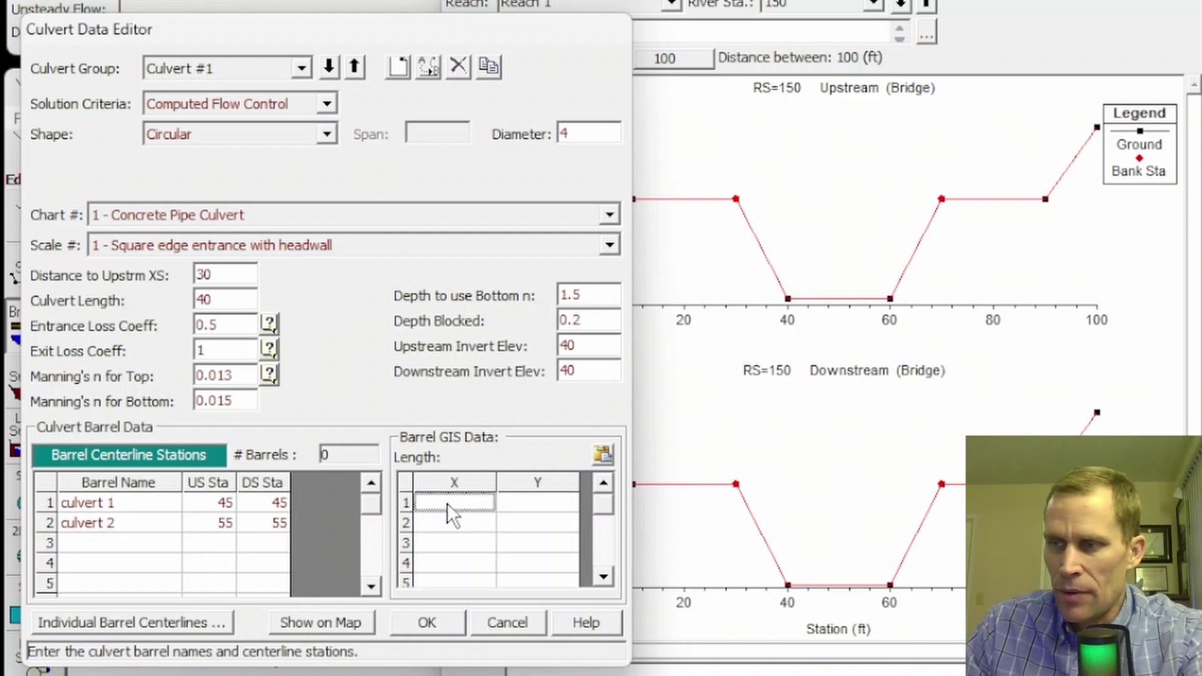
text(0)
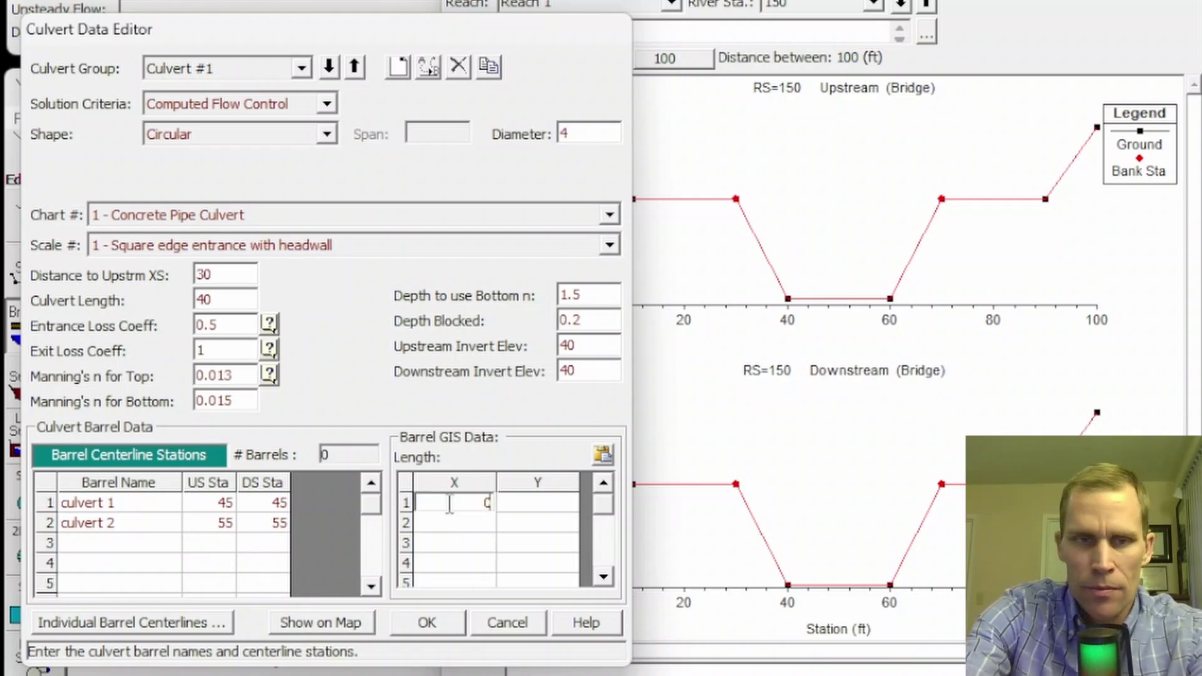
key(Tab)
text(40)
key(Tab)
text(0)
key(Tab)
text(40)
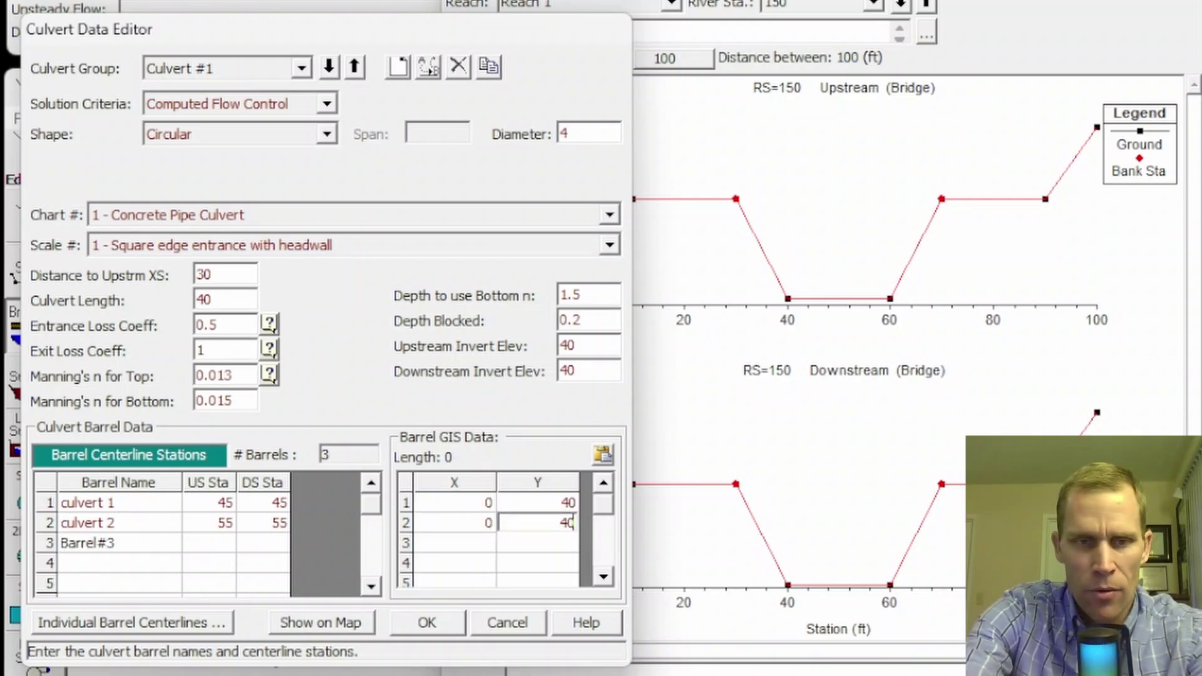
key(Tab)
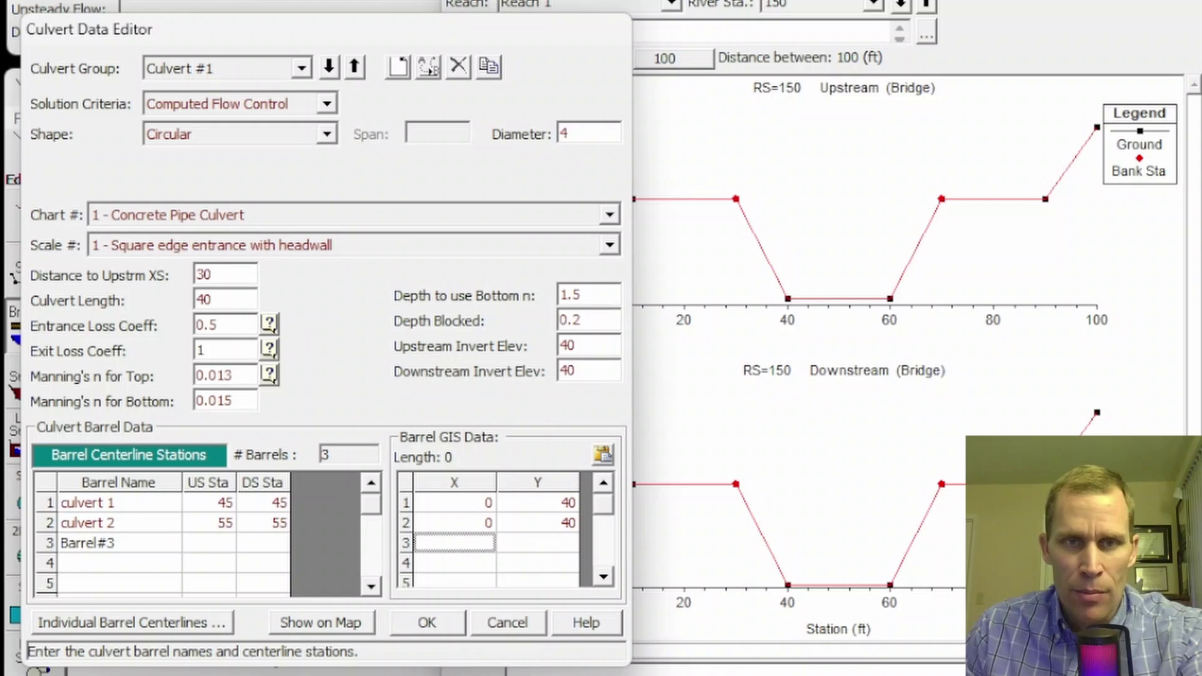
click(430, 613)
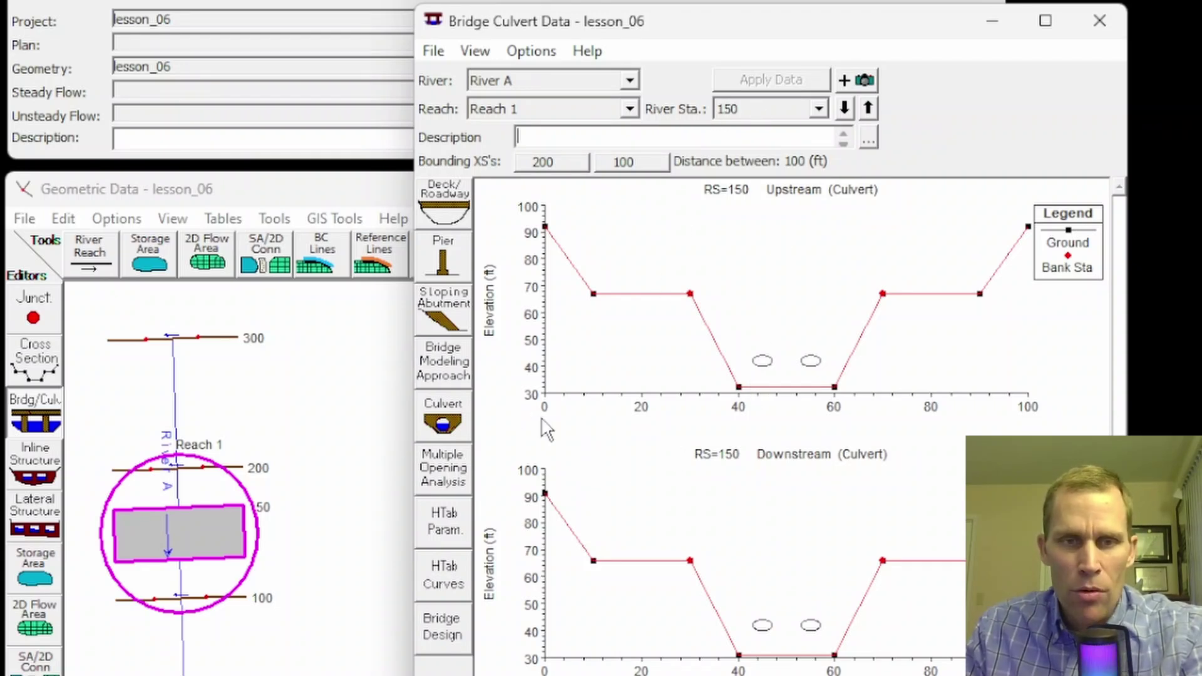
Step: Reopen the culvert data, copy the Culvert #1 group and select the copied group for editing
click(443, 419)
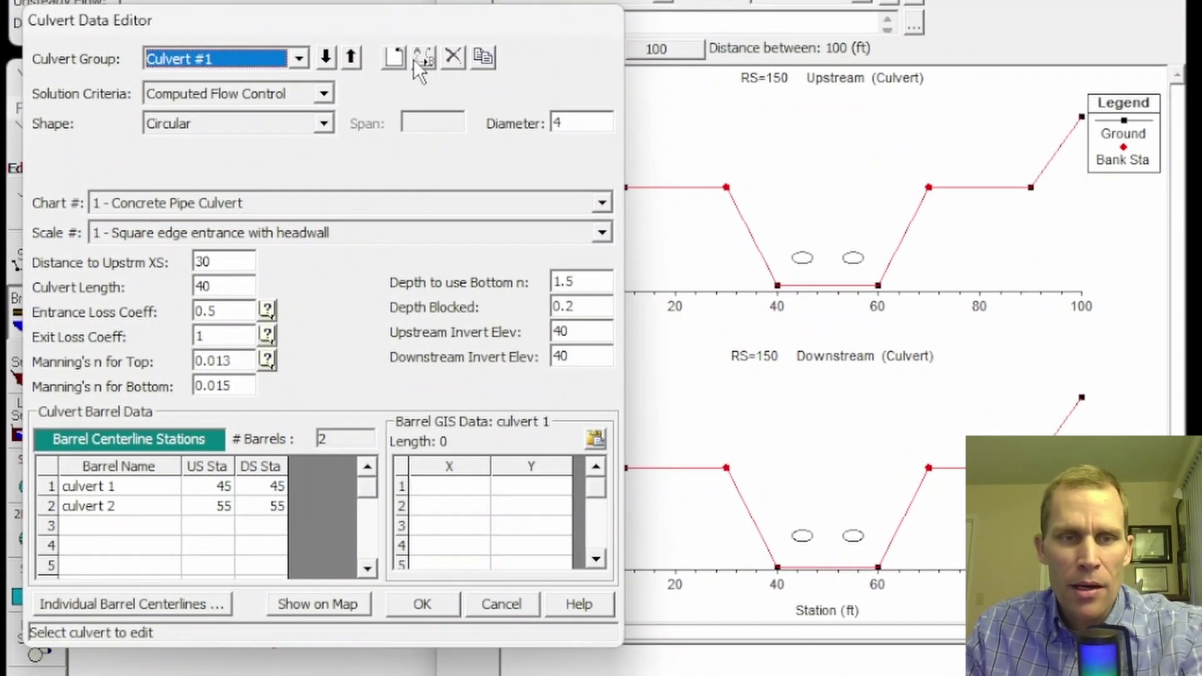
click(482, 58)
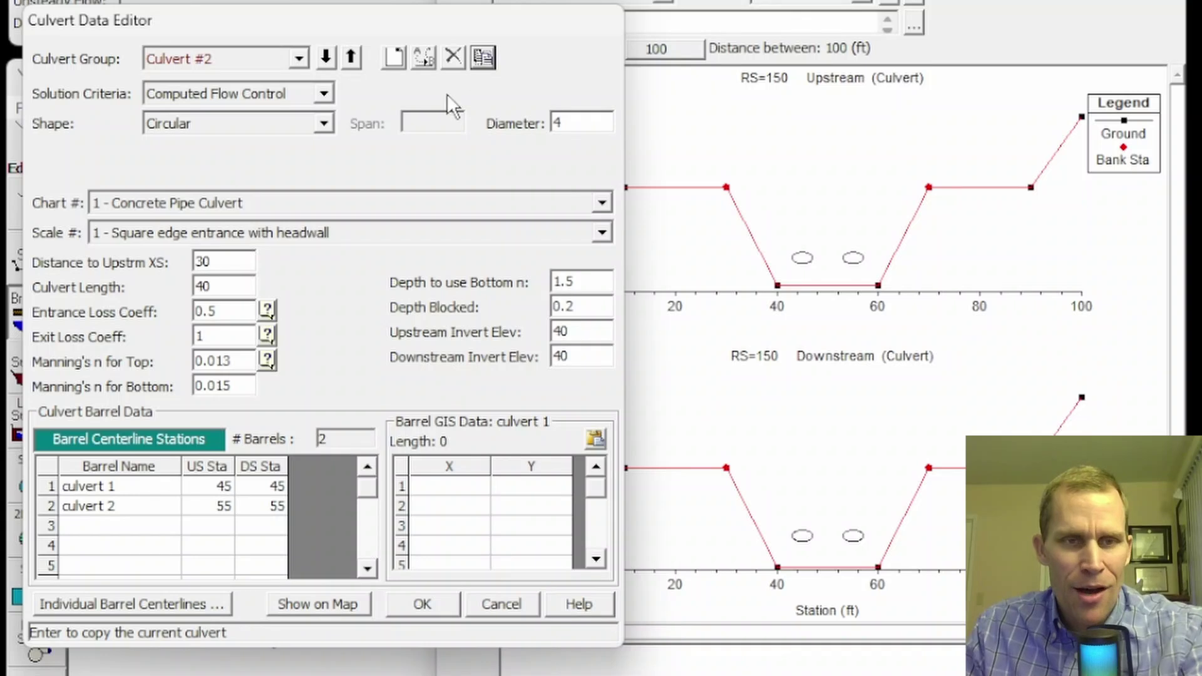
click(299, 58)
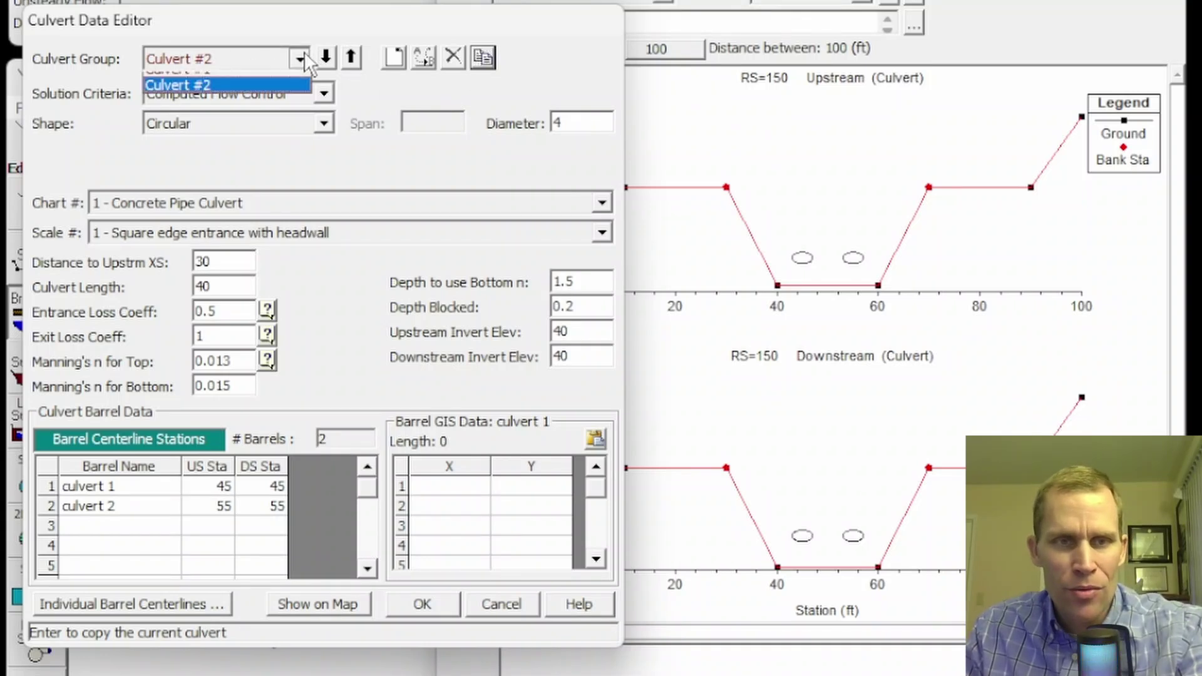
click(252, 97)
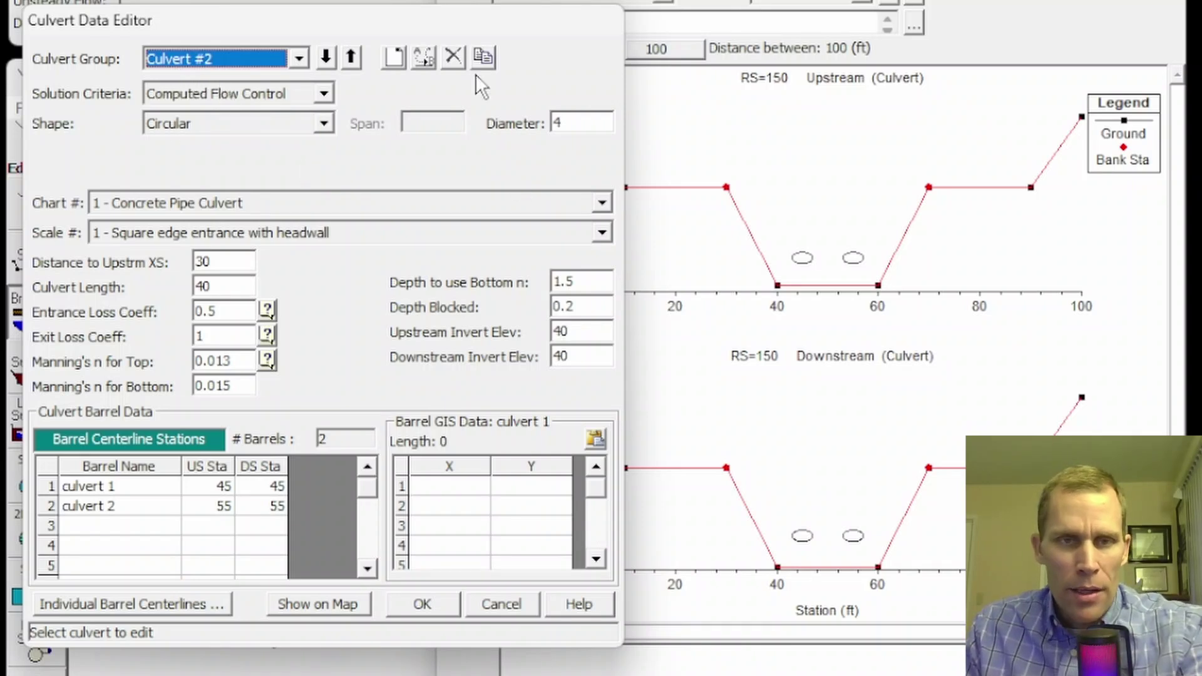
Step: Change the copied culvert group's shape to Box with a span of 5 ft and a rise of 5 ft
drag(488, 29, 420, 38)
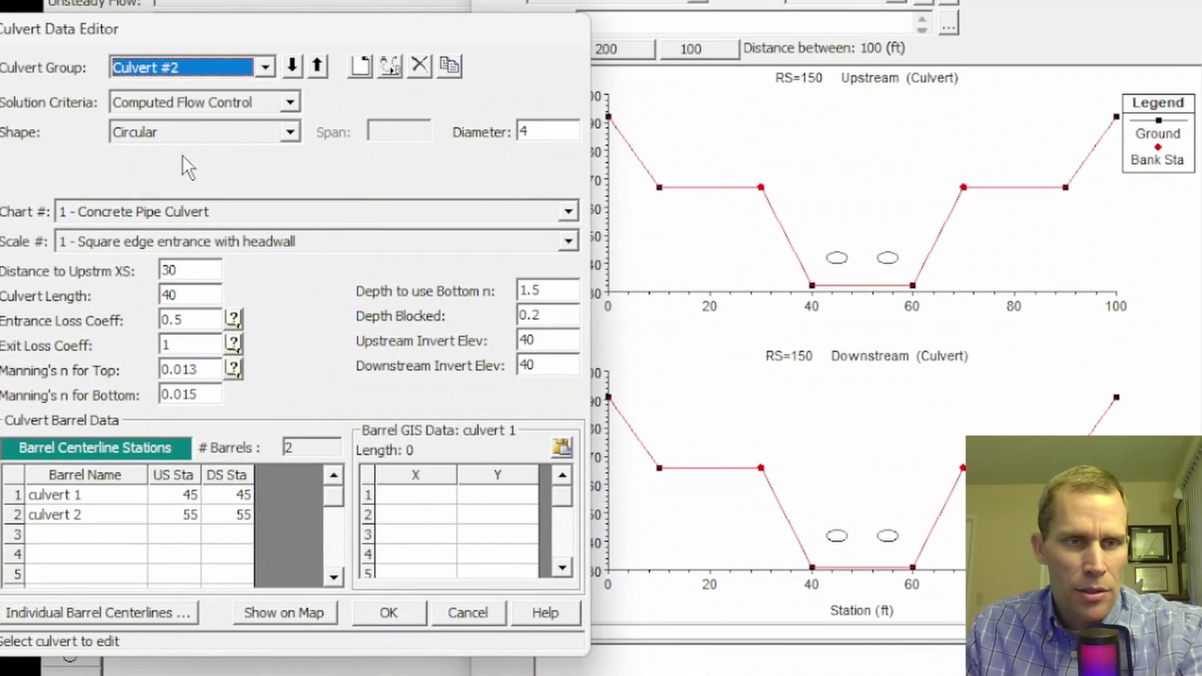
click(299, 134)
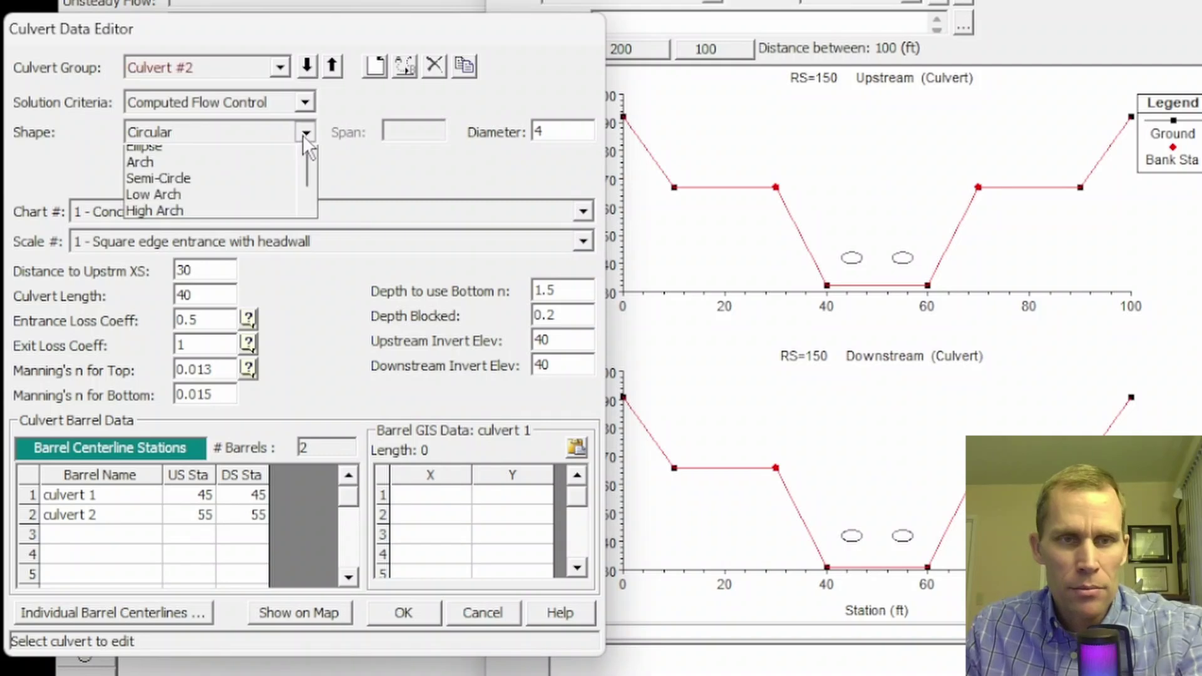
click(207, 170)
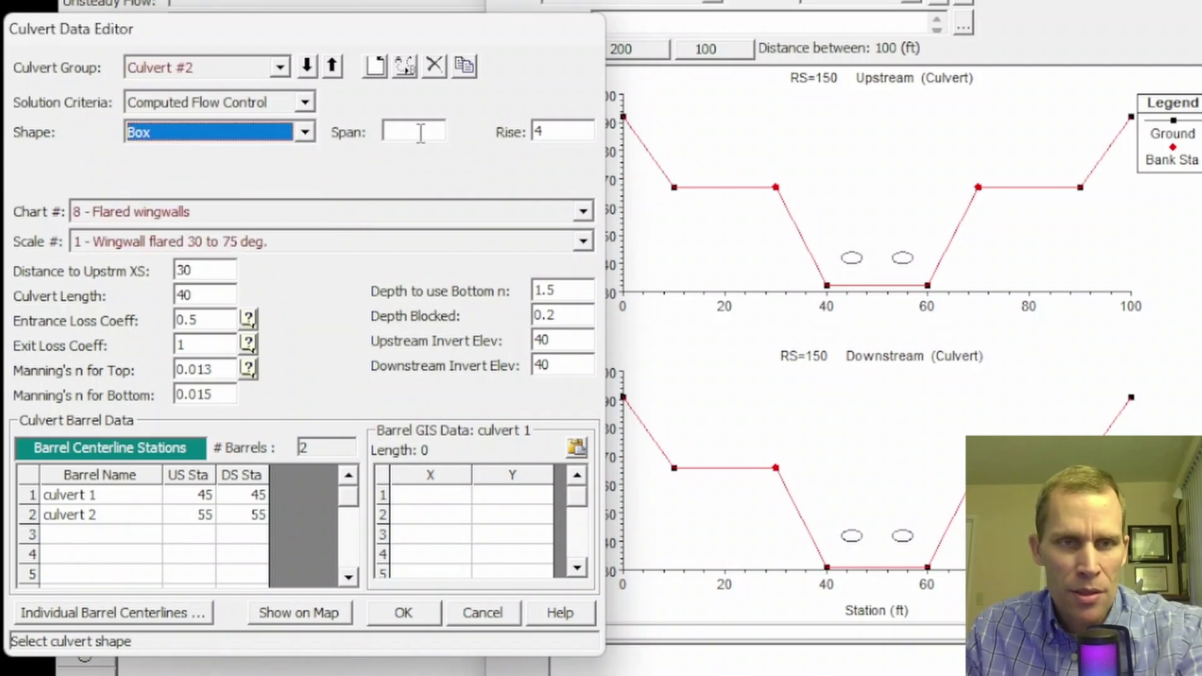
click(420, 133)
text(5)
key(Tab)
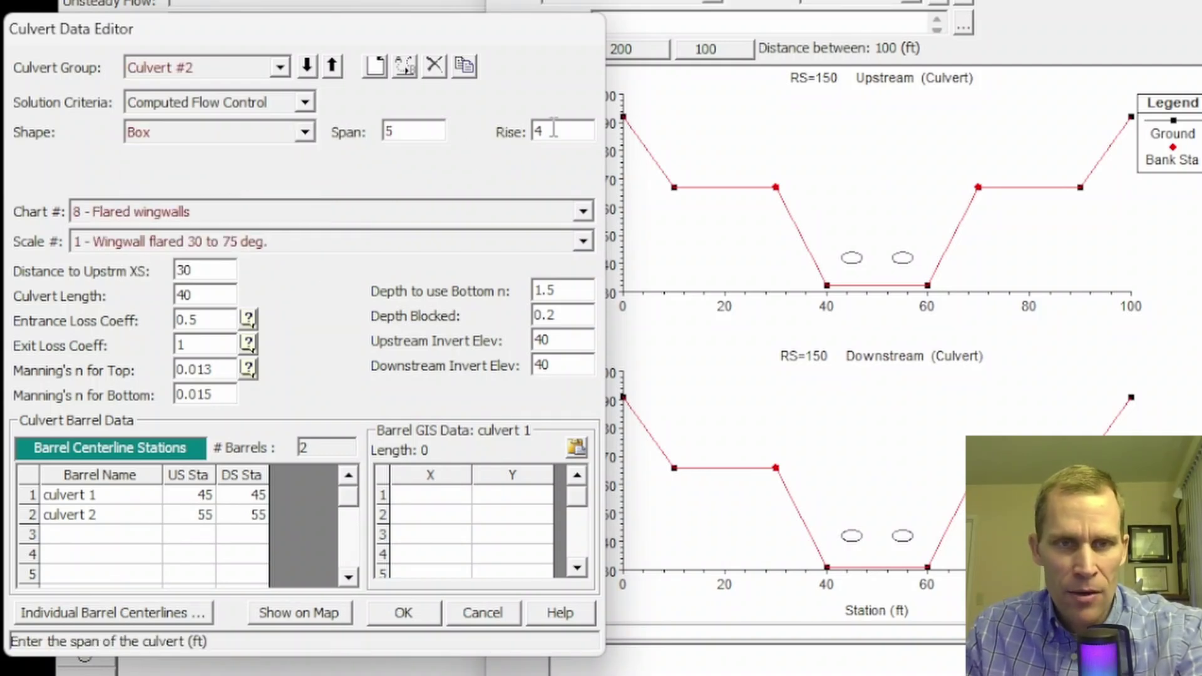
Step: Select chart 8 - Flared wingwalls and scale 1 - Wingwall flared 30 to 75 deg. for the box culvert
click(154, 212)
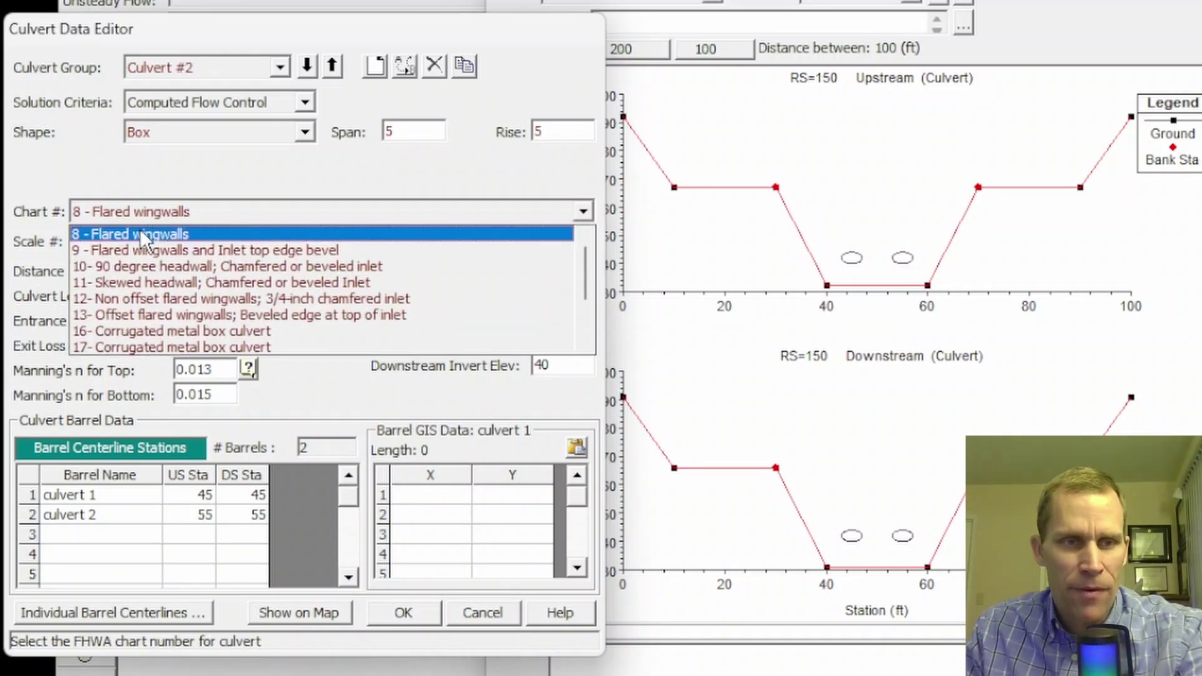
click(143, 235)
click(116, 242)
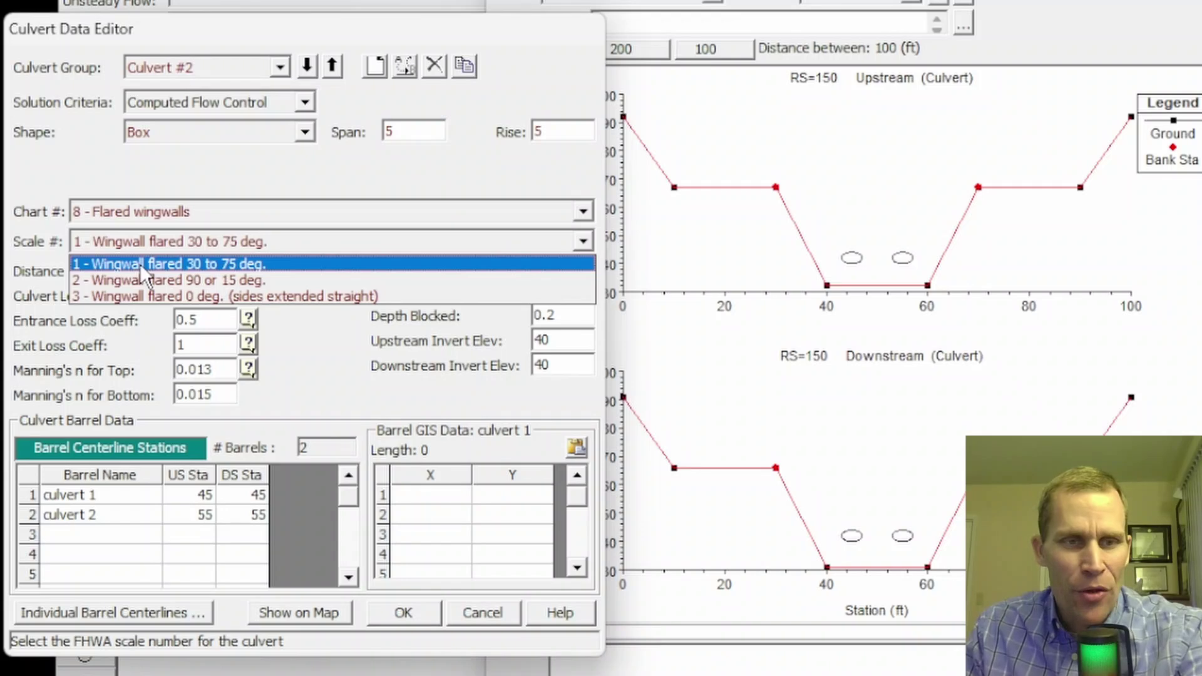
click(142, 264)
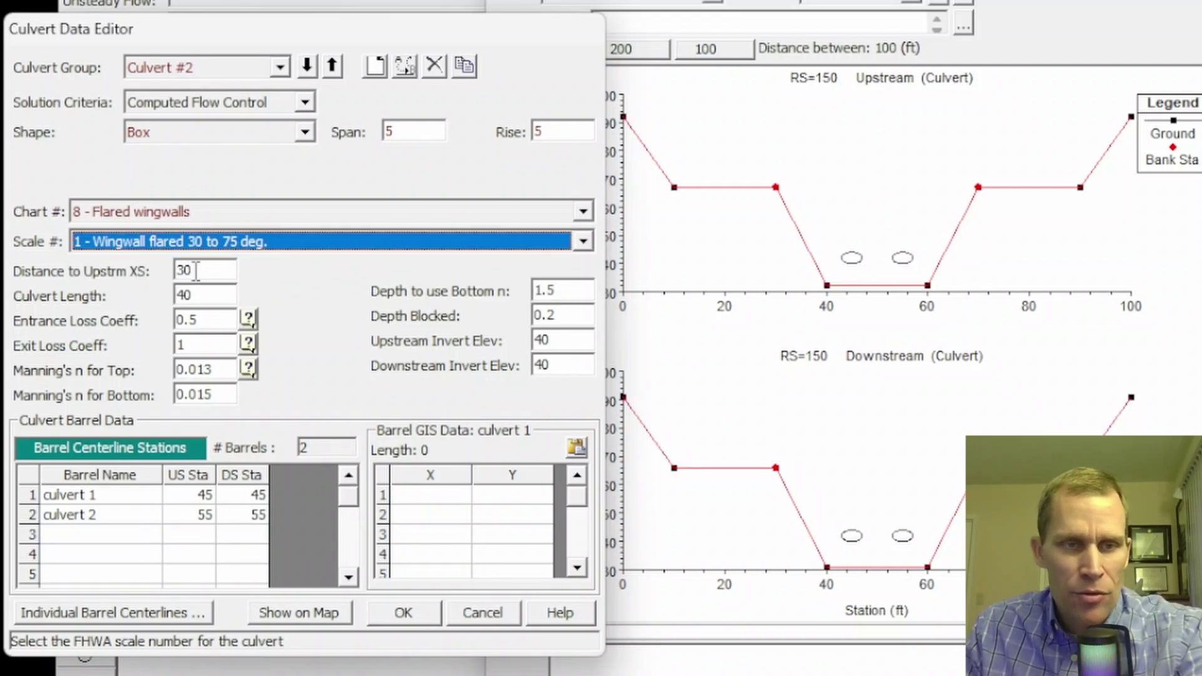
Step: Review the box culvert's length and coefficients, and set its upstream and downstream invert elevations to 50 ft
click(196, 270)
click(198, 292)
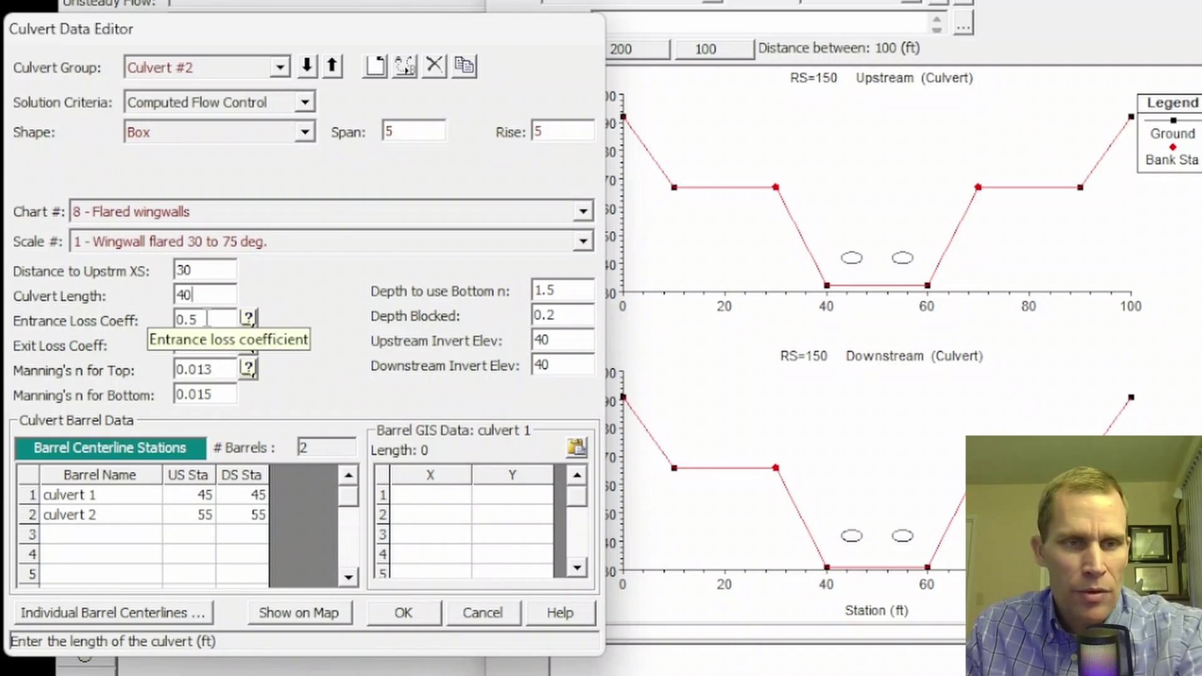
click(212, 319)
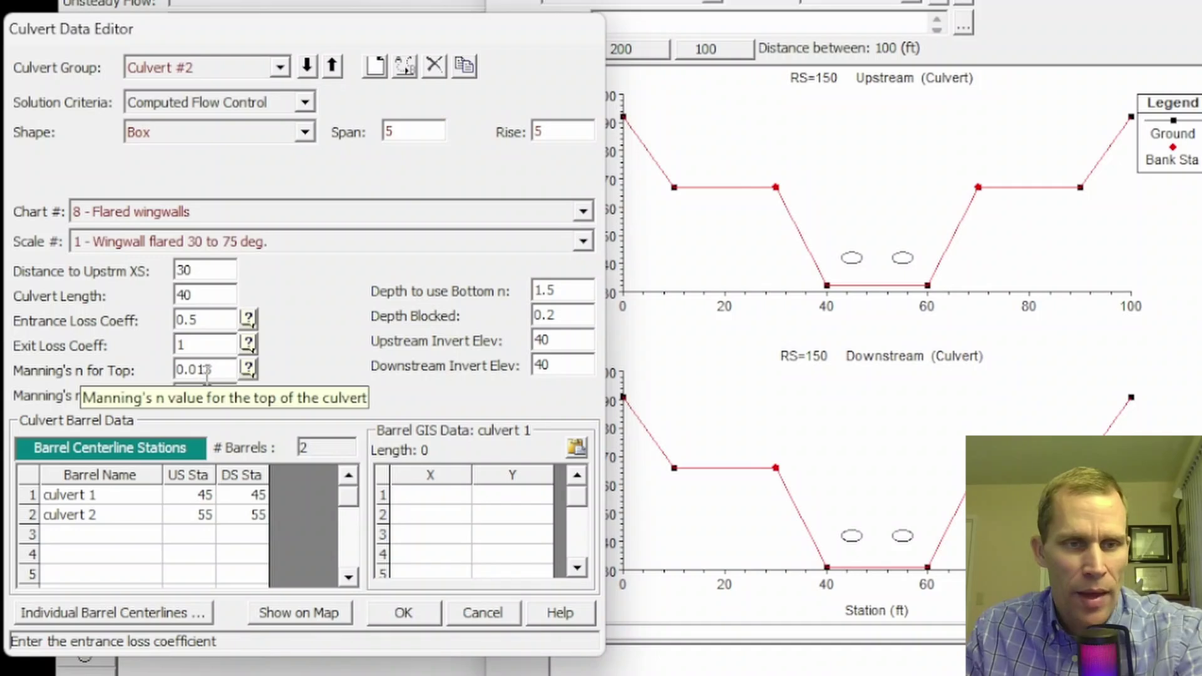
click(565, 293)
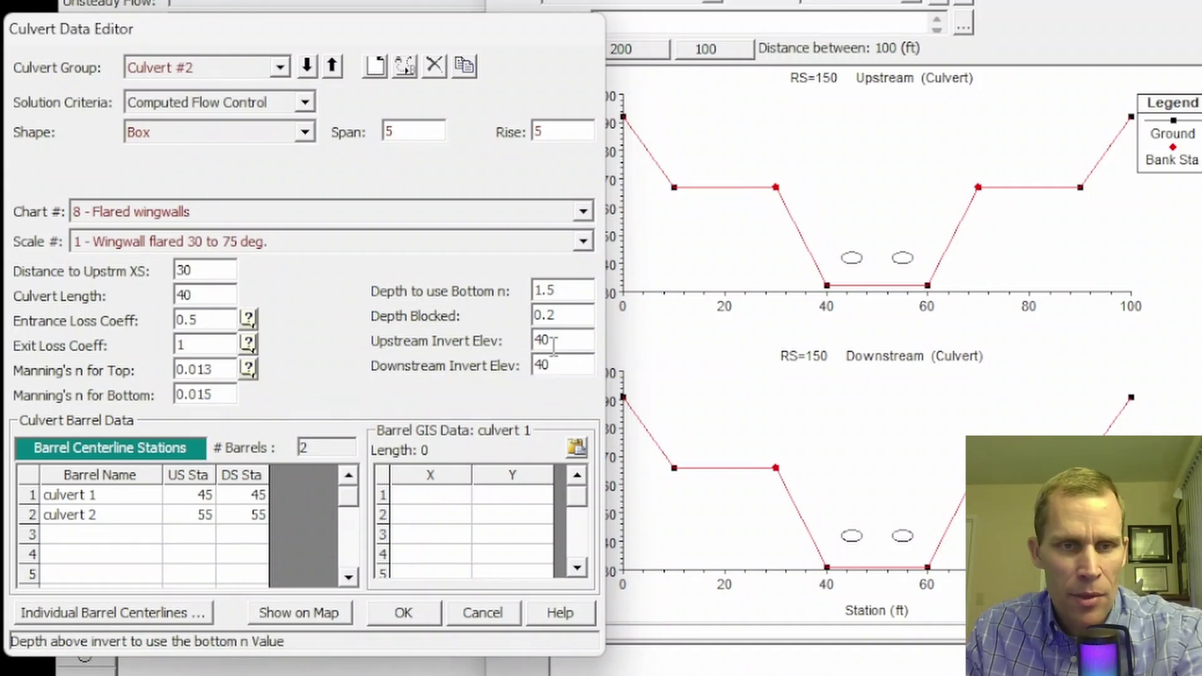
double_click(559, 340)
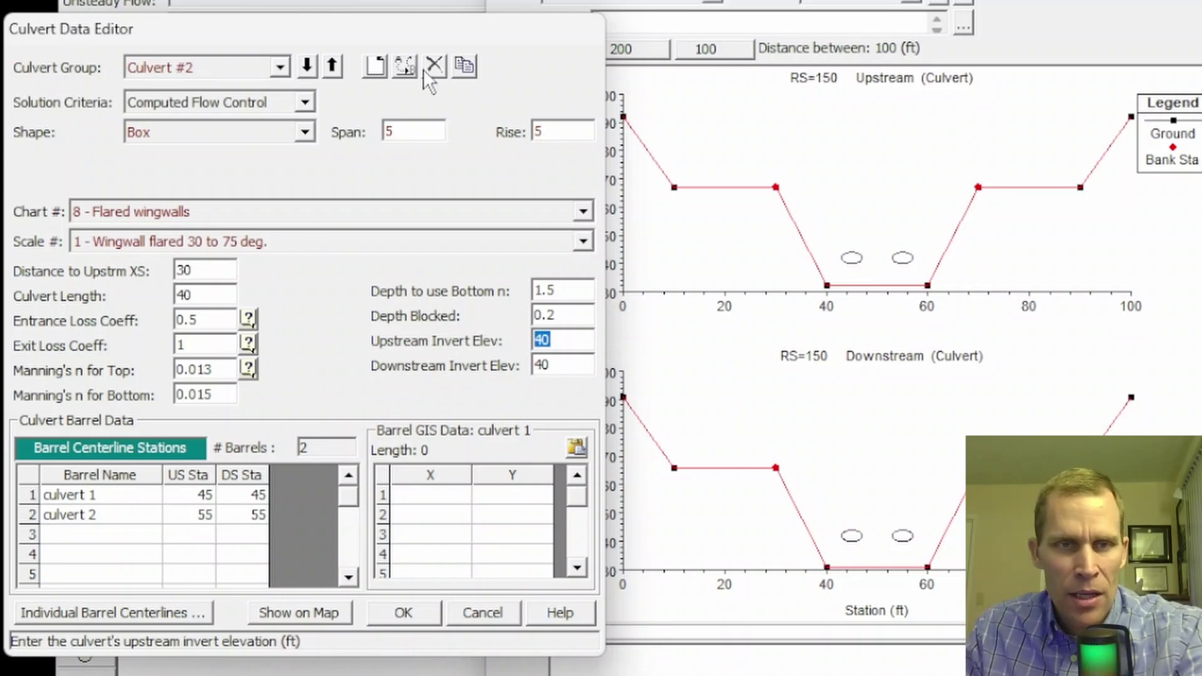
drag(493, 41, 437, 53)
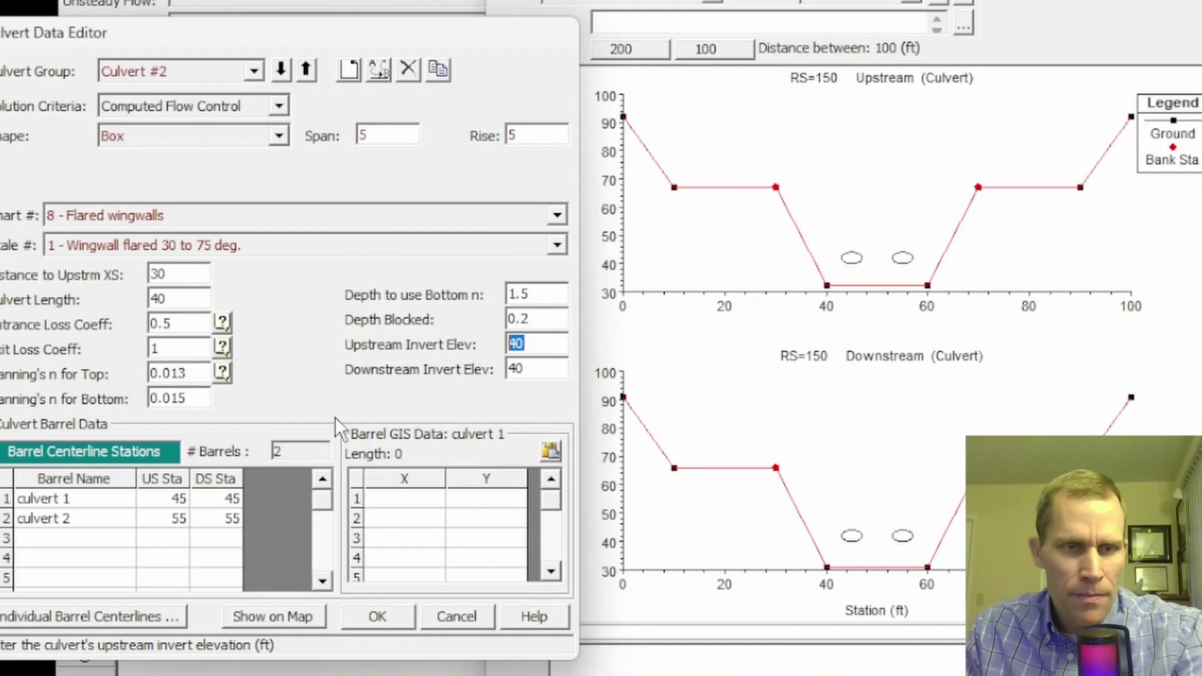
text(50)
key(Tab)
text(50)
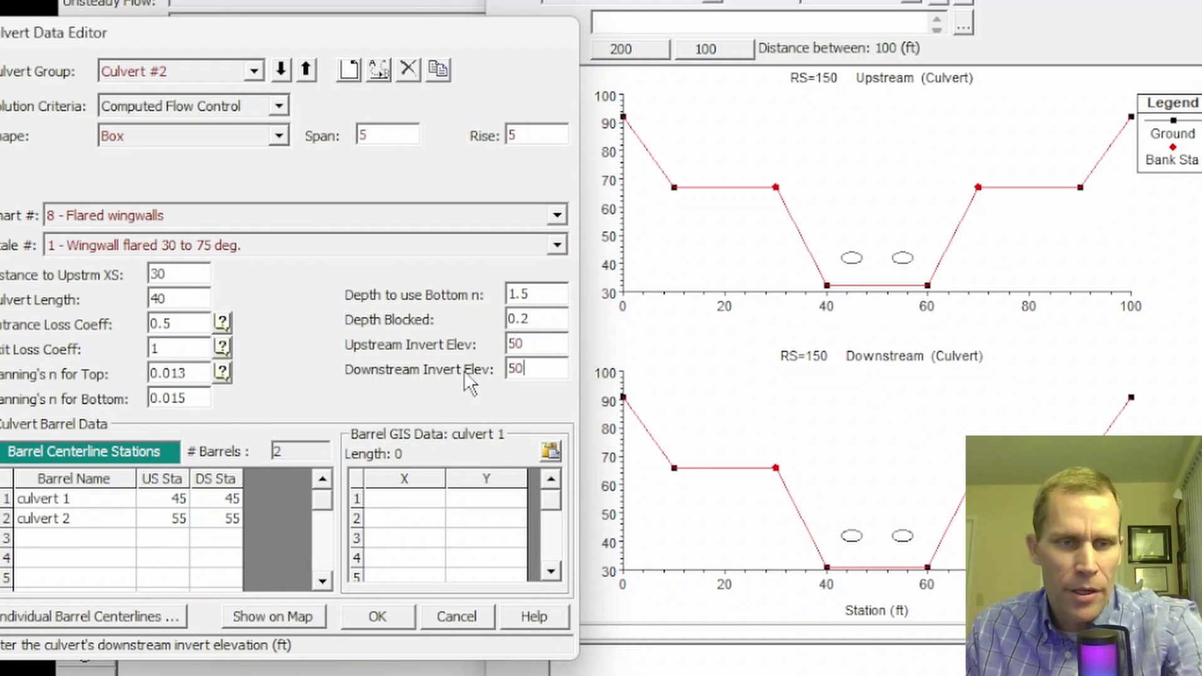
Step: Add a third barrel named culvert 3 to the box group and set culvert 2's upstream and downstream centerline stations to 50
click(79, 501)
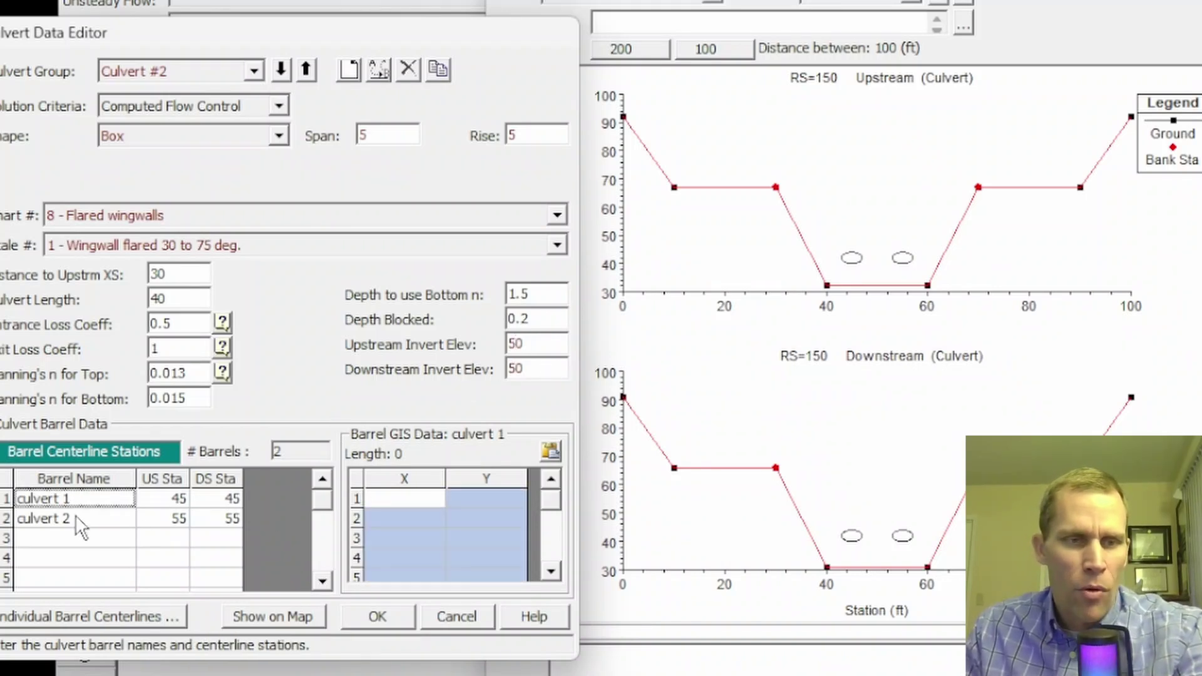
click(85, 536)
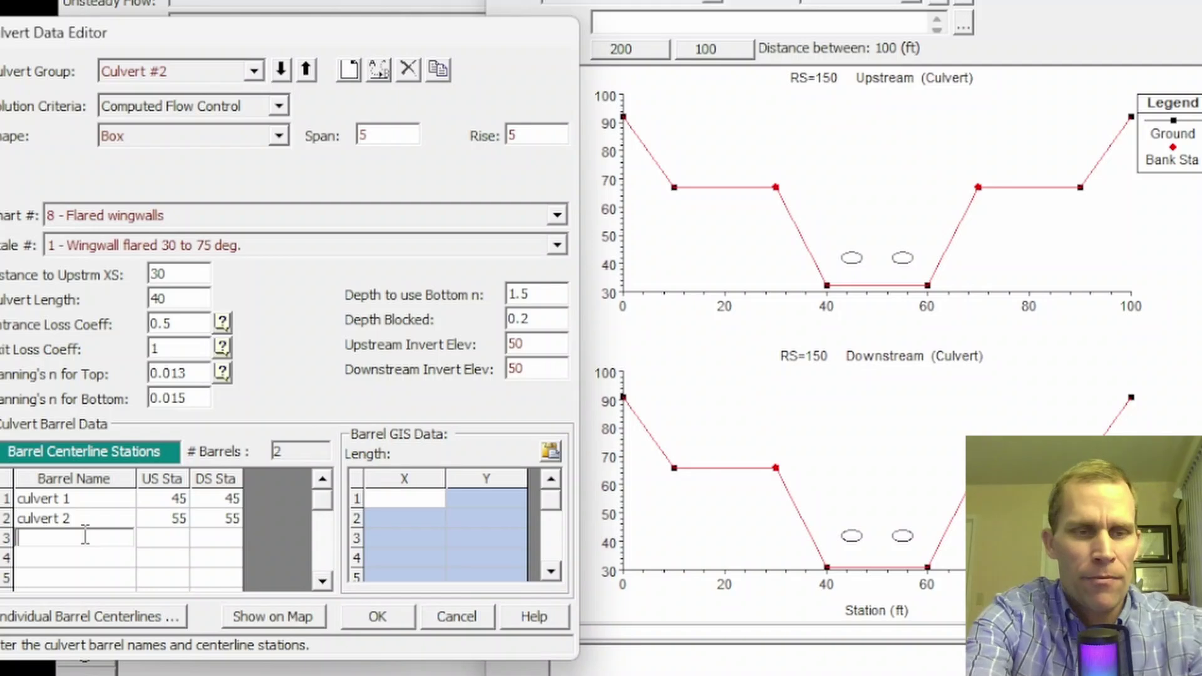
text(culvert 3)
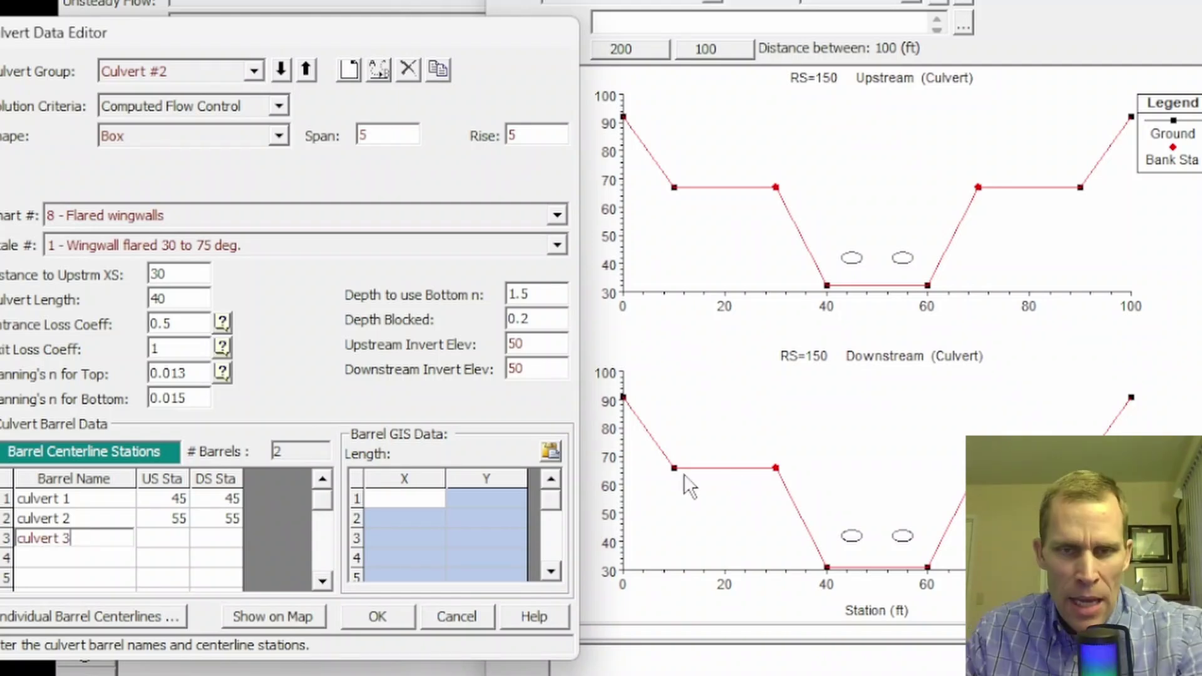
click(150, 525)
drag(151, 525, 212, 537)
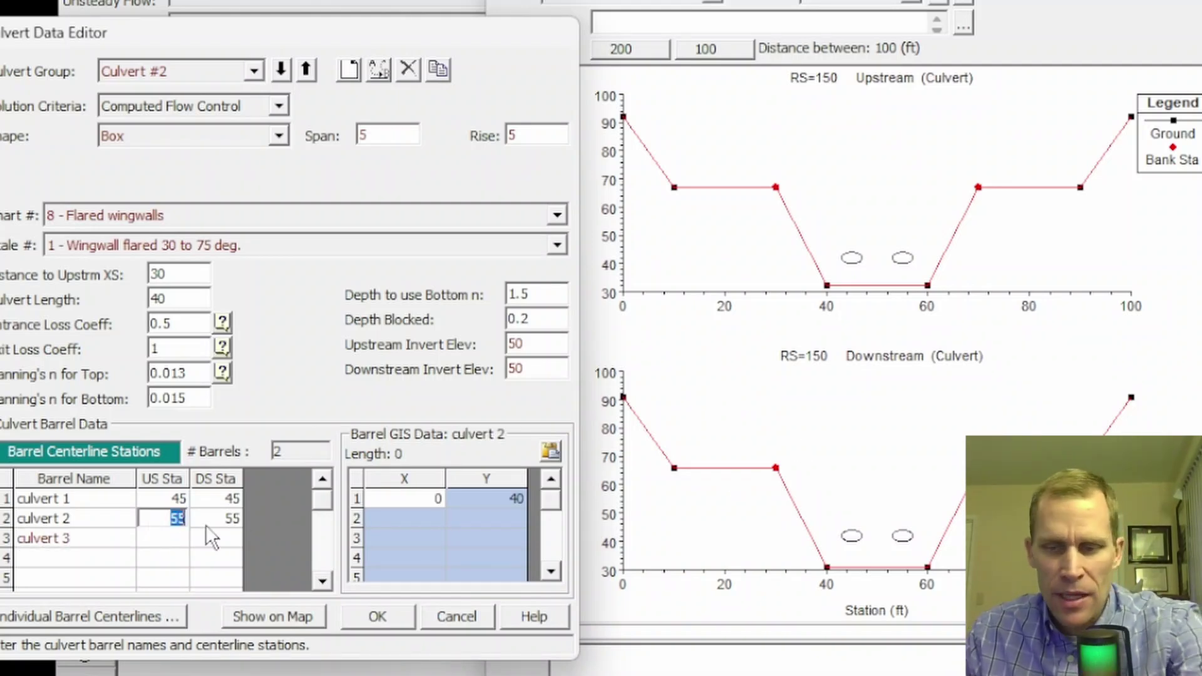
text(50)
key(Tab)
text(50)
Step: Set the upstream and downstream stations to 42 for culvert 1 and 58 for culvert 3, and accept the culvert data
click(165, 500)
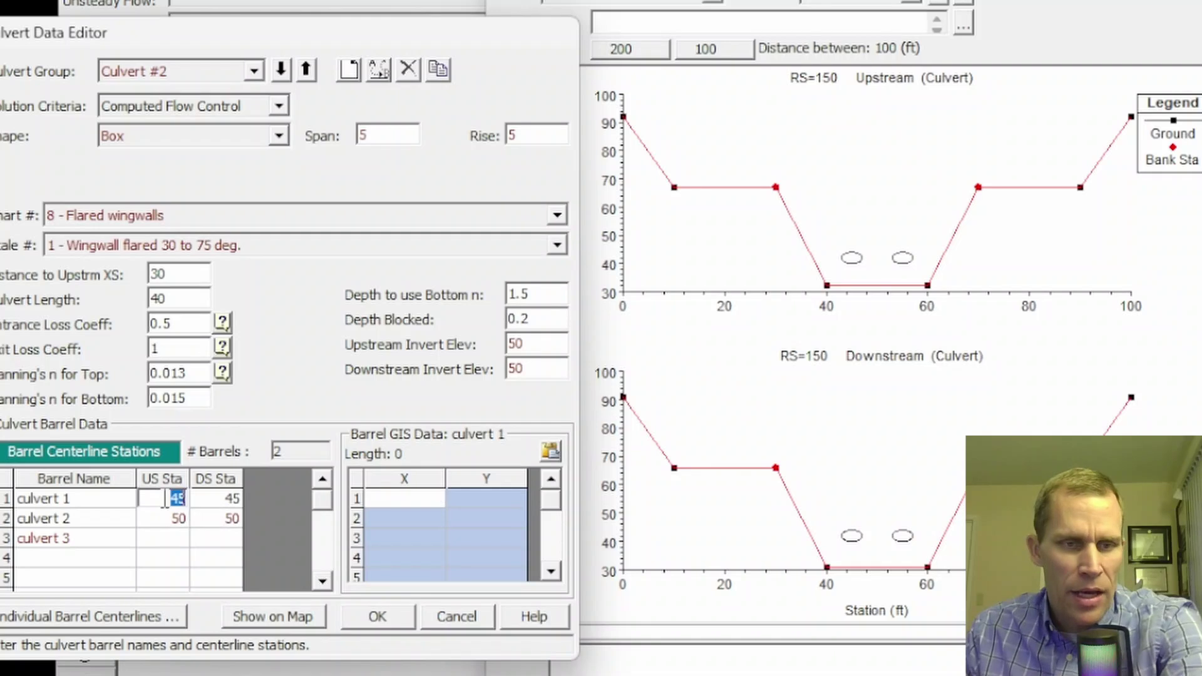
text(42)
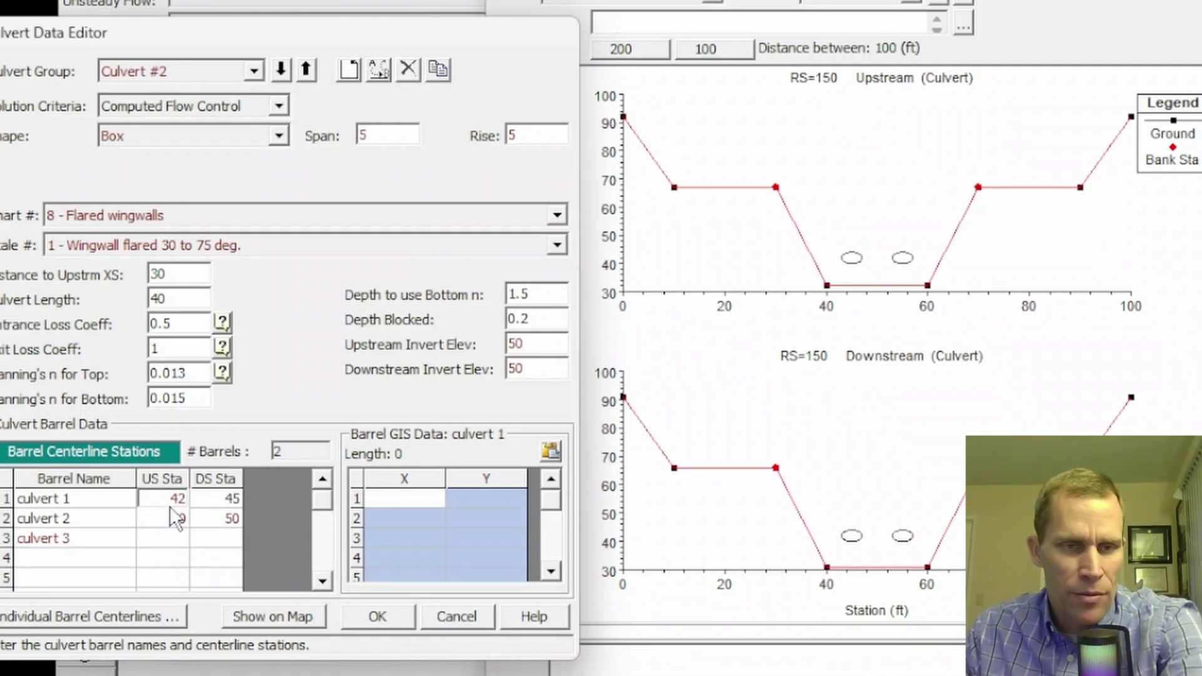
click(216, 500)
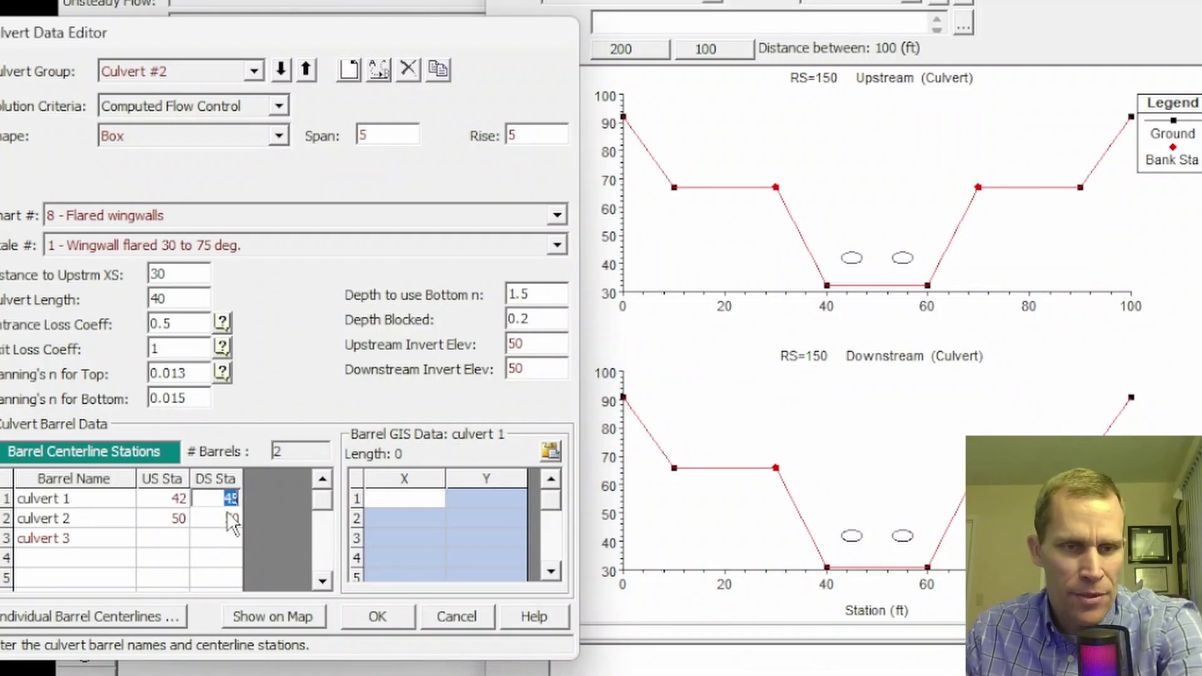
text(42)
click(173, 537)
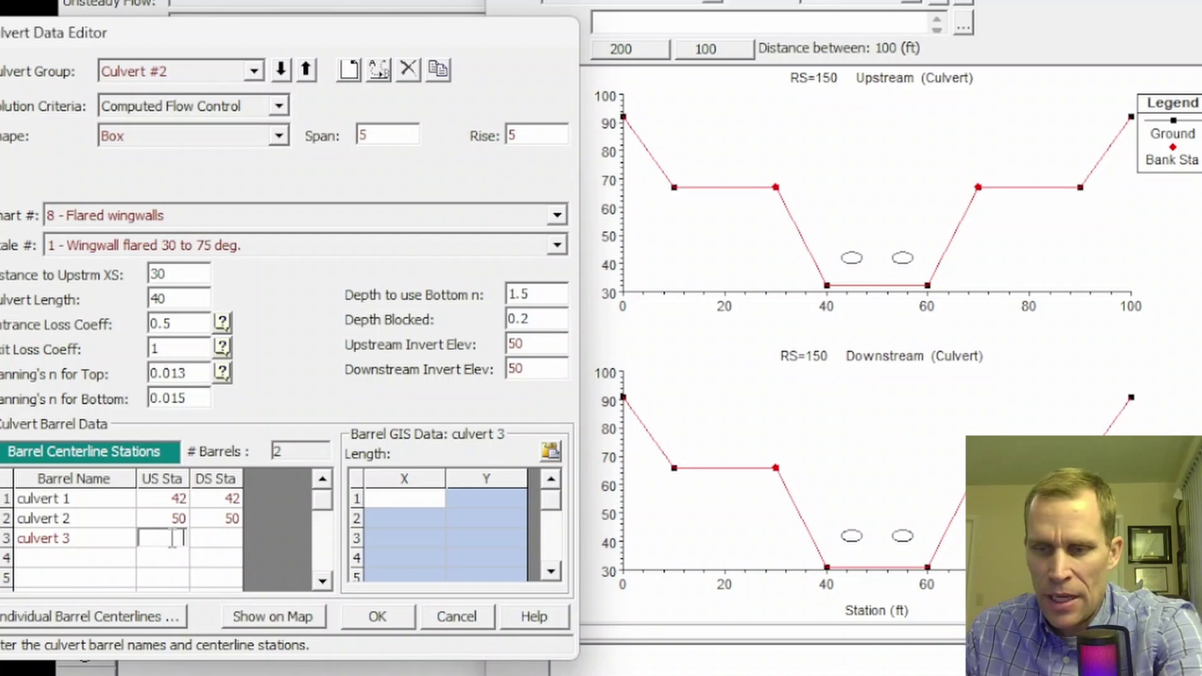
text(58)
key(Tab)
text(58)
click(375, 614)
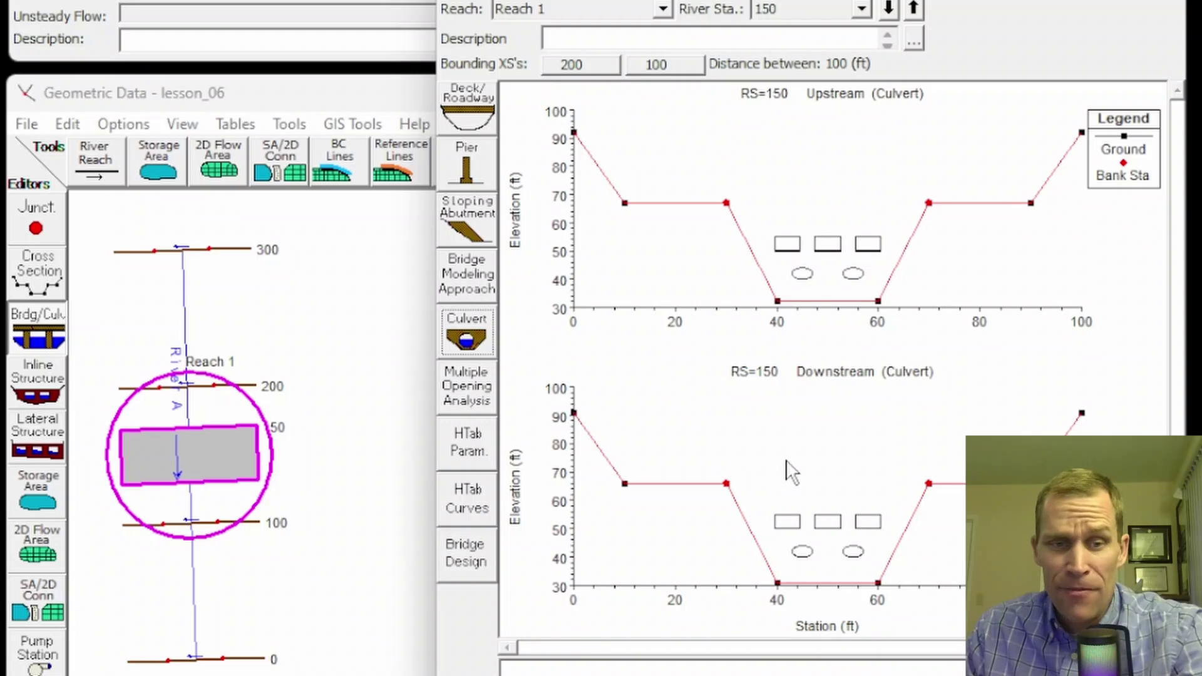
Step: Reopen the culvert data, set the Culvert #2 box group's rise to 10 ft and accept the change
click(477, 338)
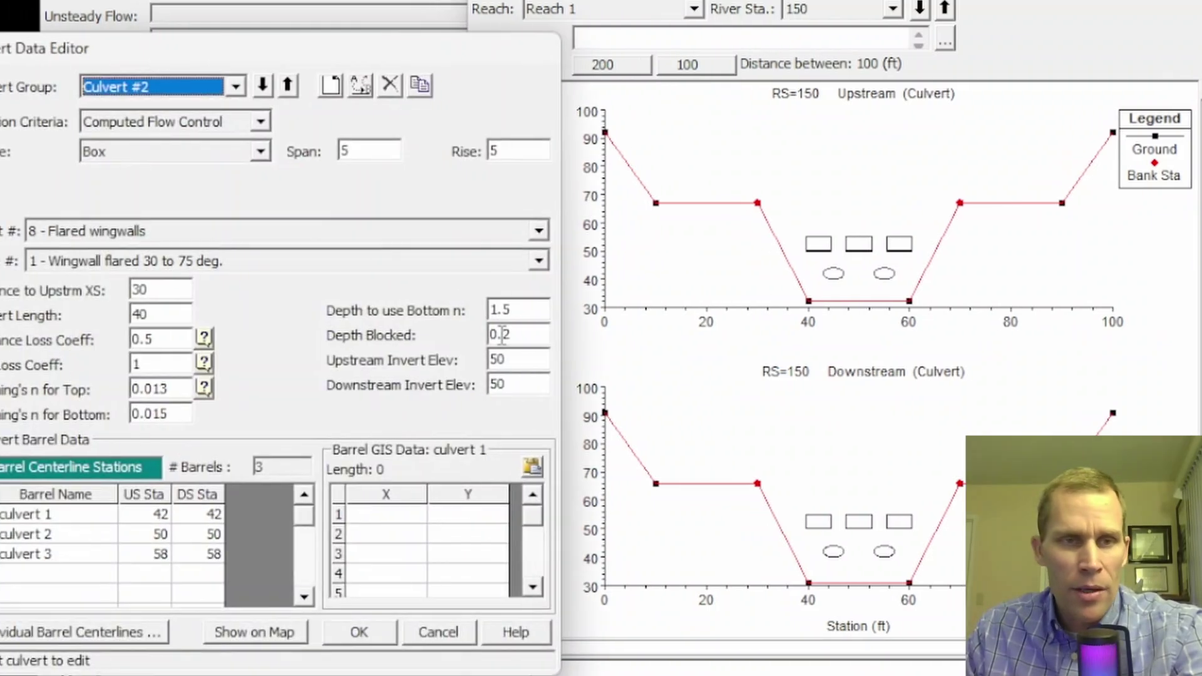
click(282, 88)
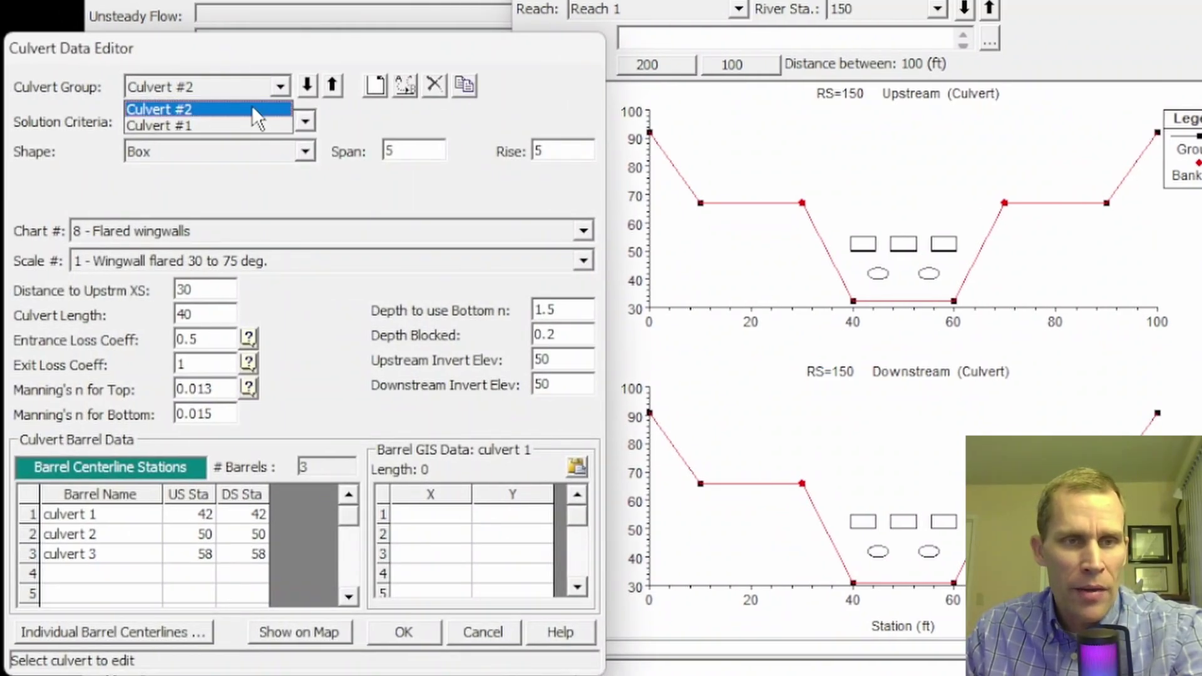
click(252, 109)
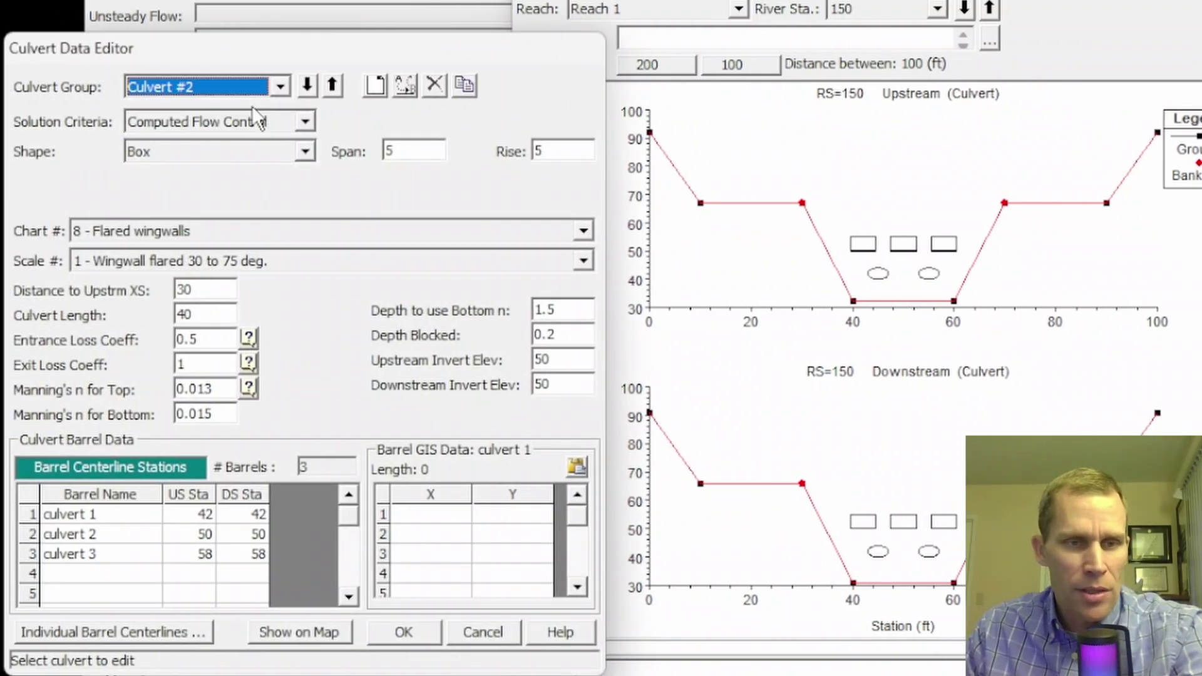
click(556, 151)
text(10)
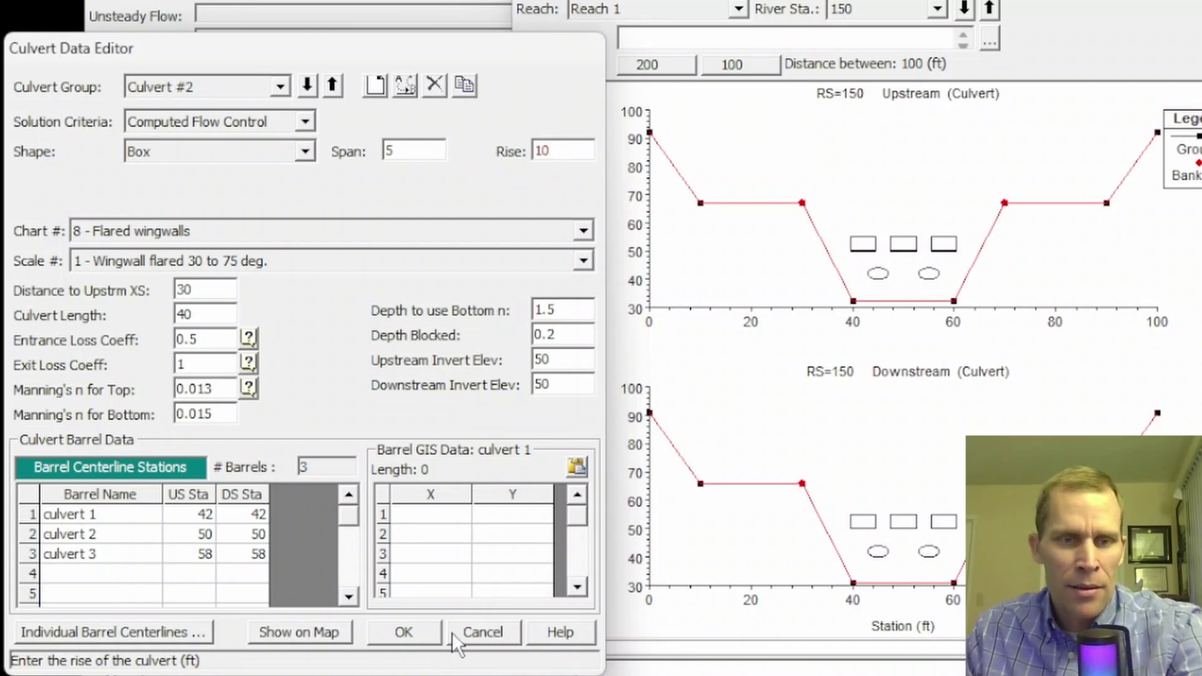
click(411, 629)
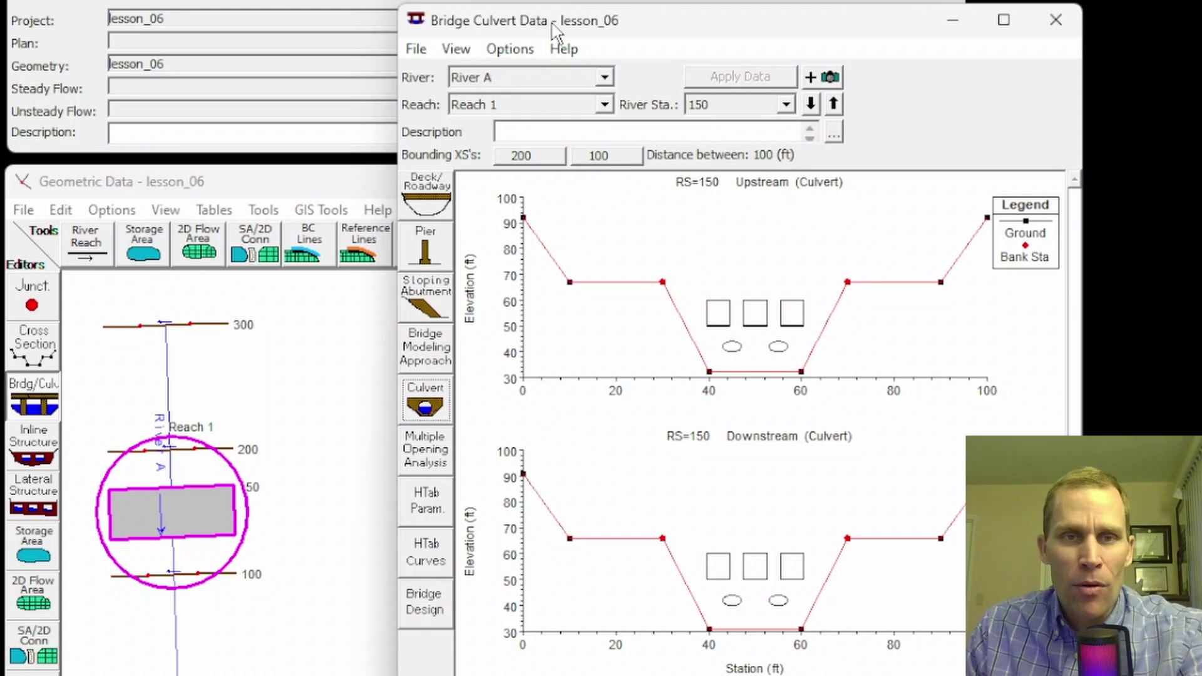
mouse_move(555, 31)
mouse_down()
mouse_move(565, 37)
mouse_move(539, 38)
mouse_up()
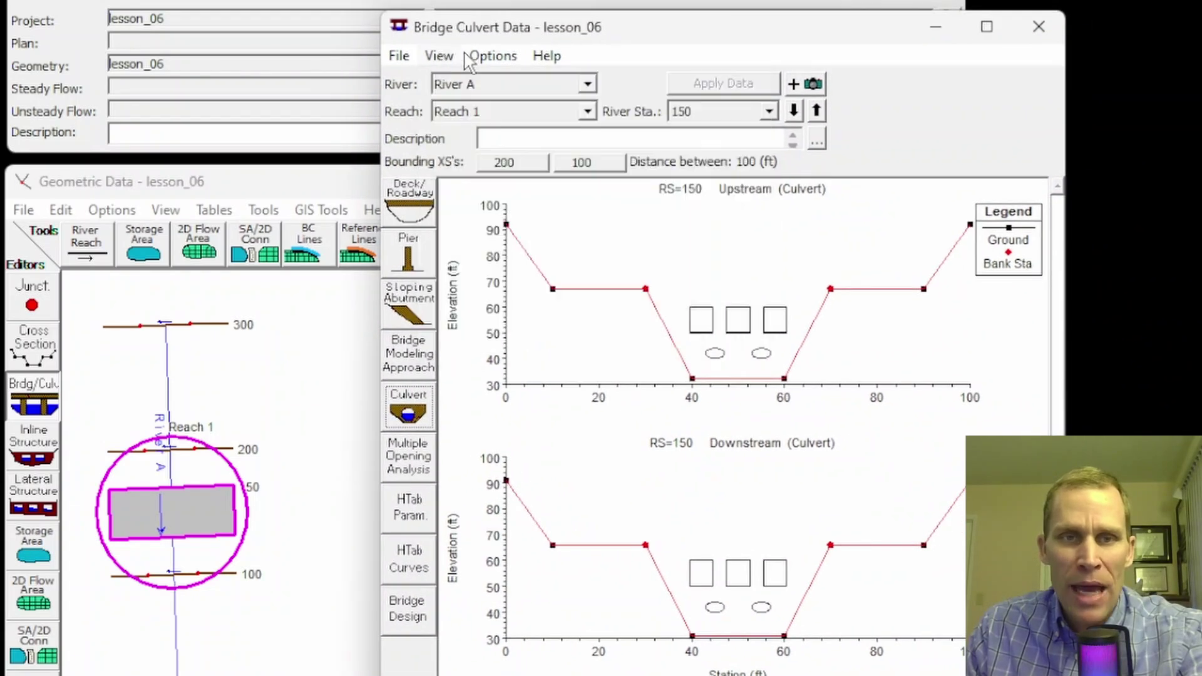
click(493, 57)
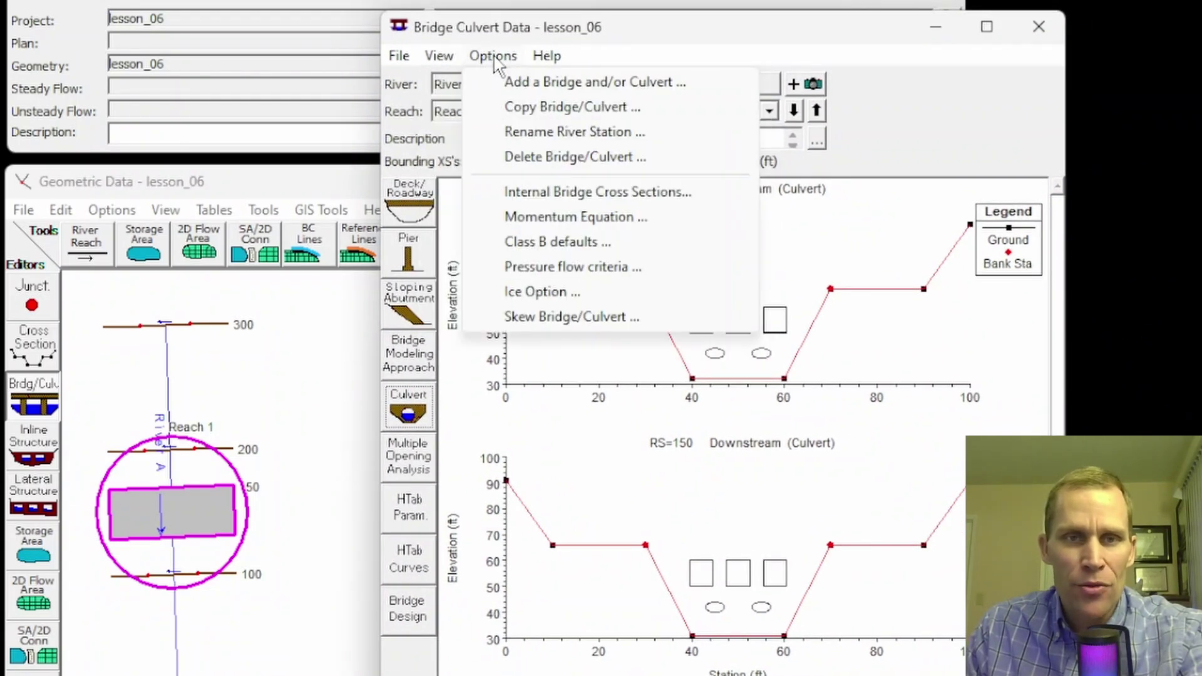
drag(537, 28, 529, 30)
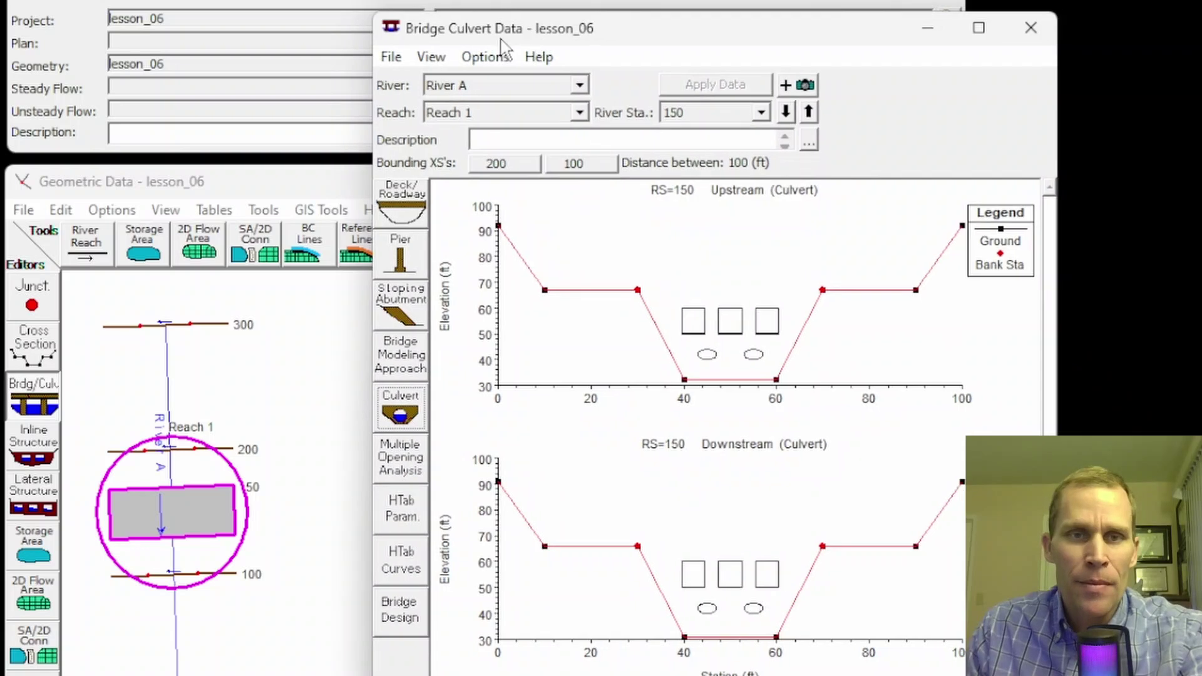
Step: Zoom in on the cross-section plots and pan across them to examine the box and circular culvert barrels
click(430, 56)
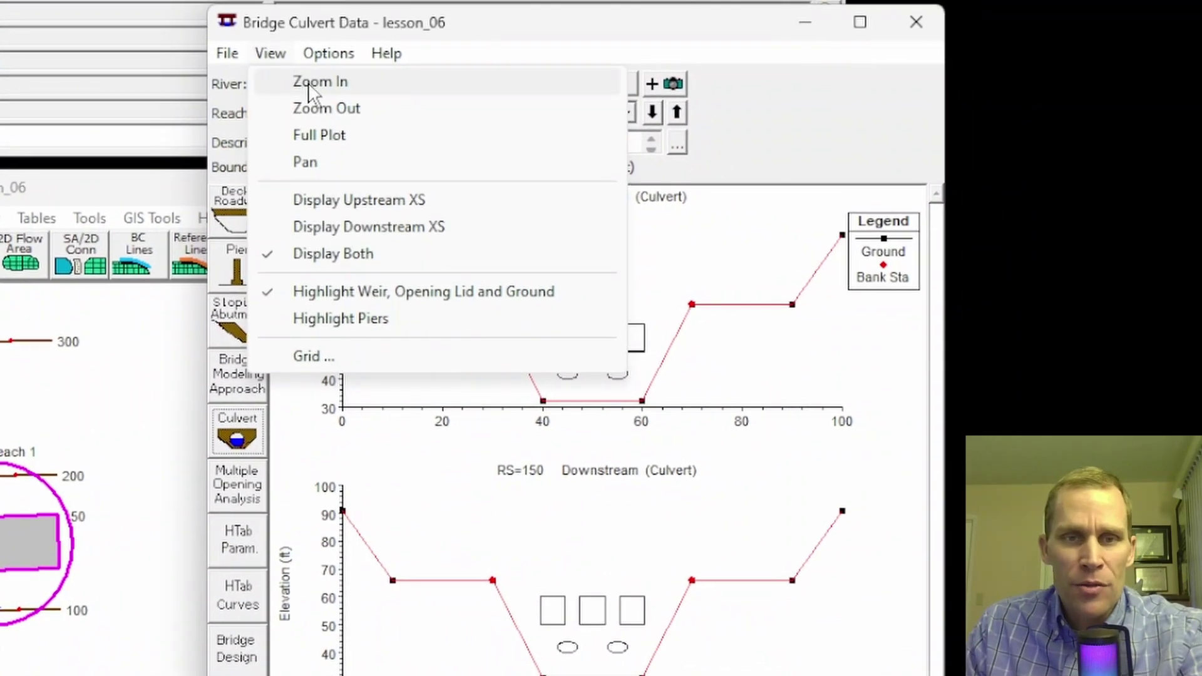
click(308, 82)
drag(470, 263, 575, 348)
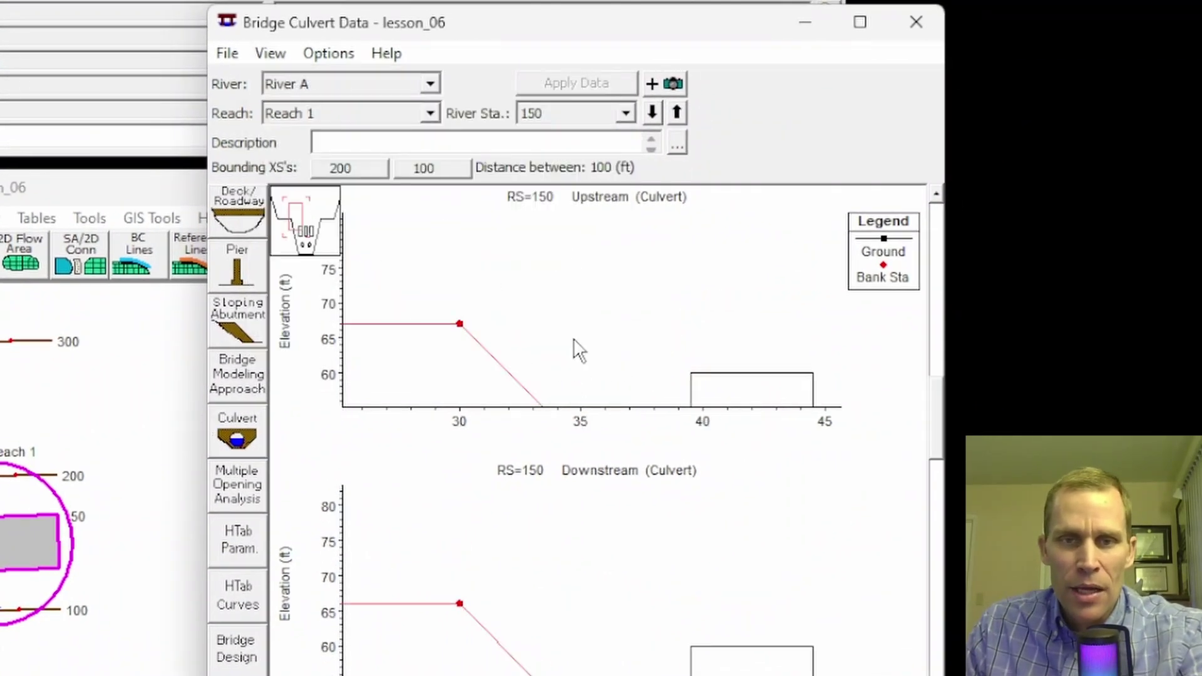
right_click(556, 355)
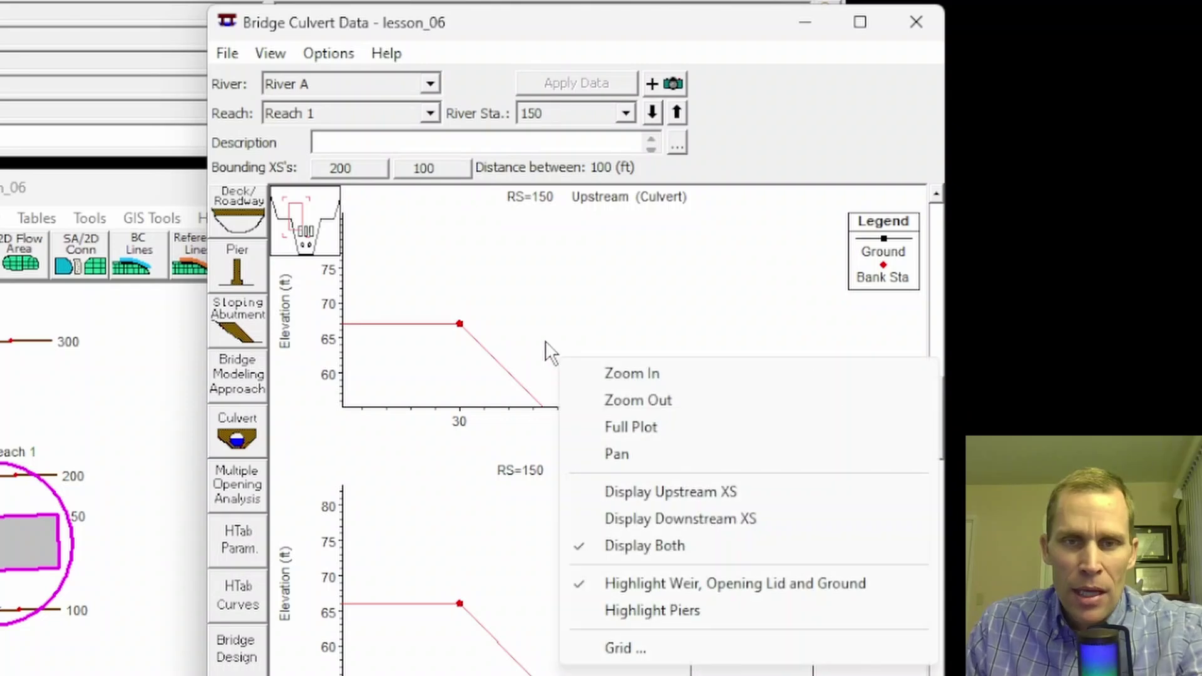
click(523, 367)
drag(523, 368, 532, 303)
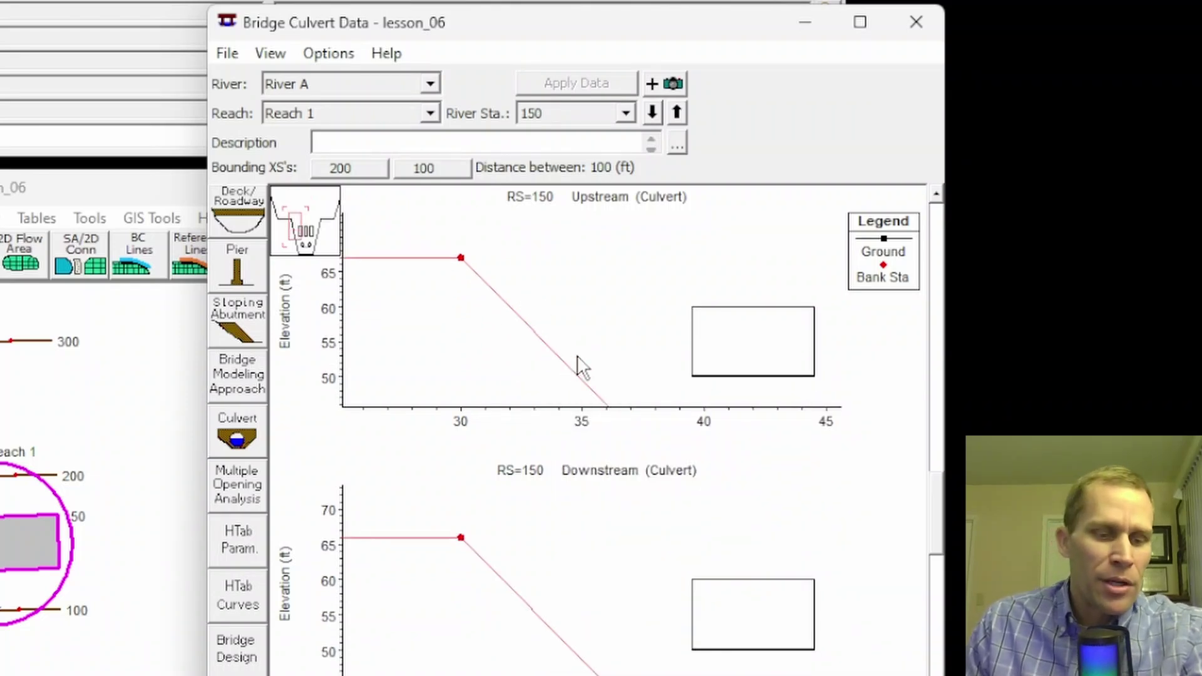
drag(652, 389, 617, 303)
drag(798, 338, 558, 306)
drag(686, 314, 619, 319)
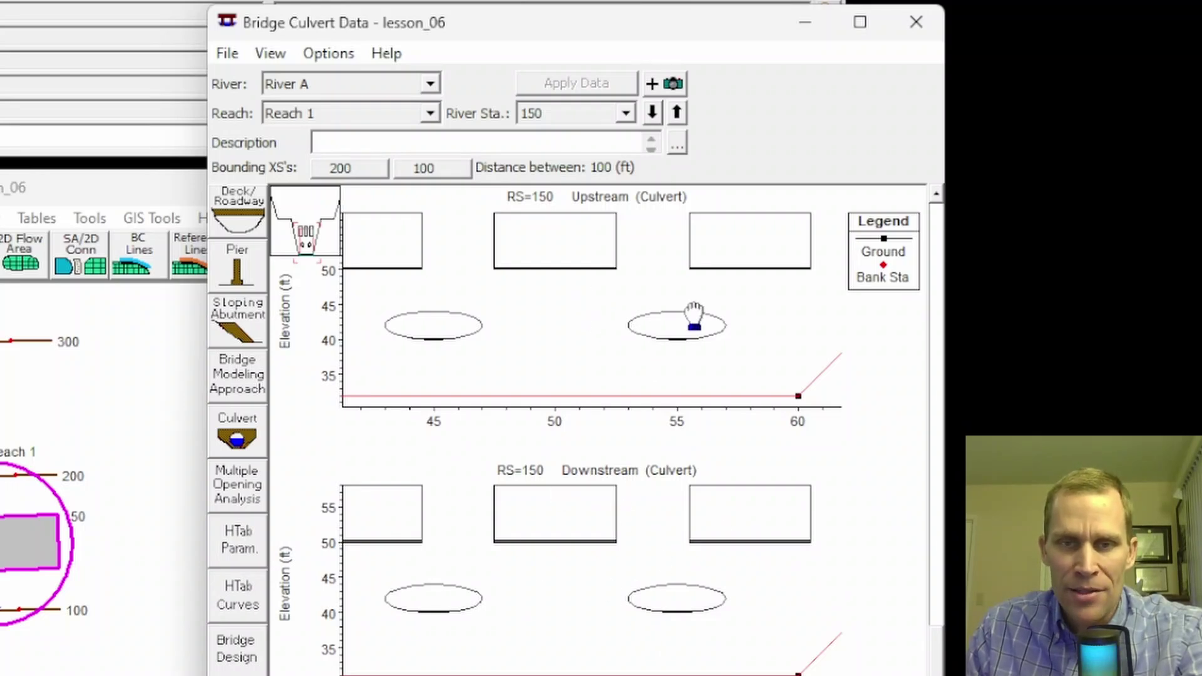
drag(693, 313, 491, 295)
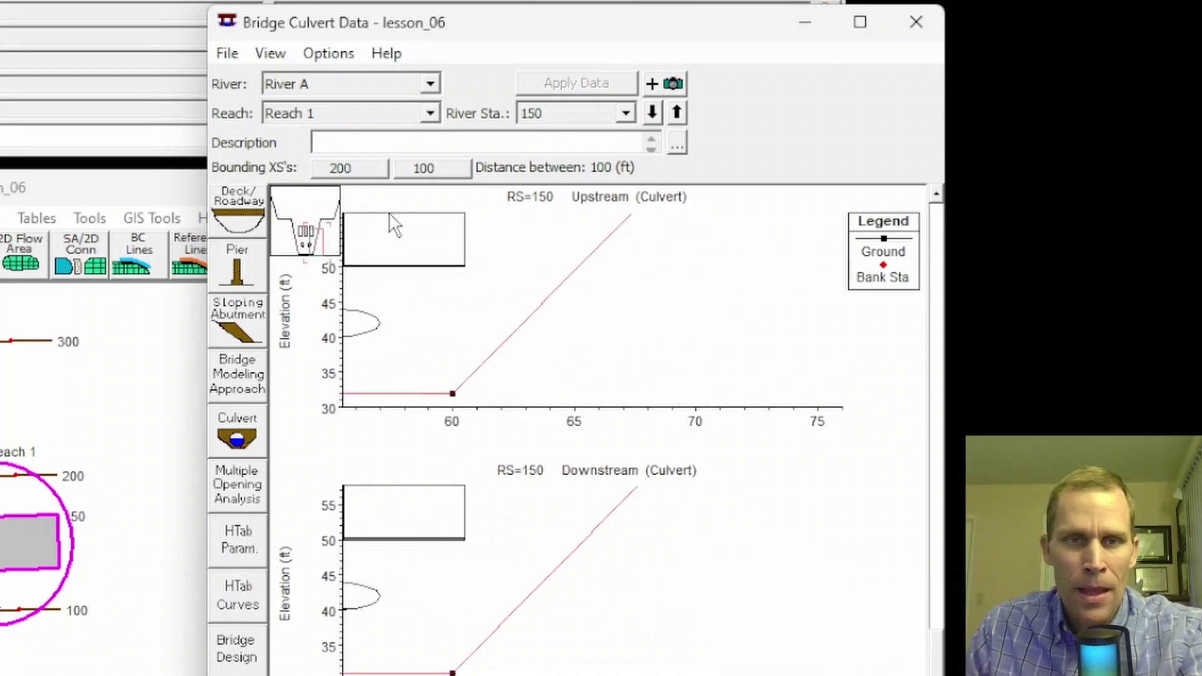
Step: Zoom out of the cross-section plots and restore the full plot
click(270, 54)
click(313, 133)
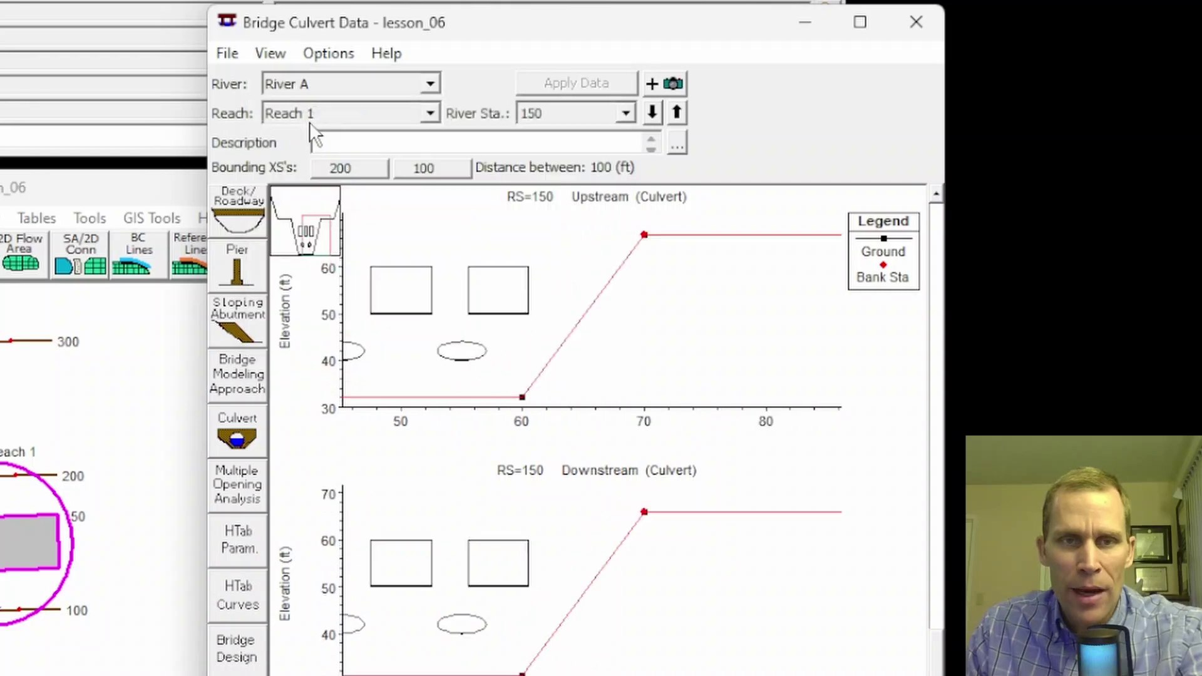
click(273, 55)
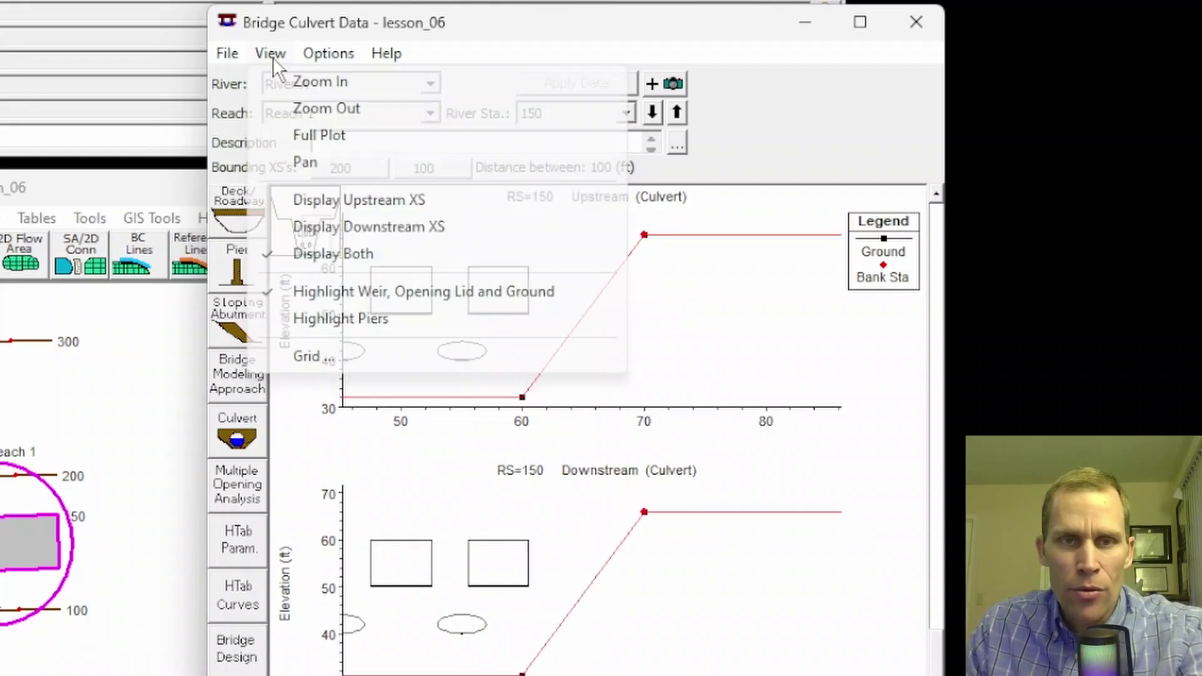
click(311, 135)
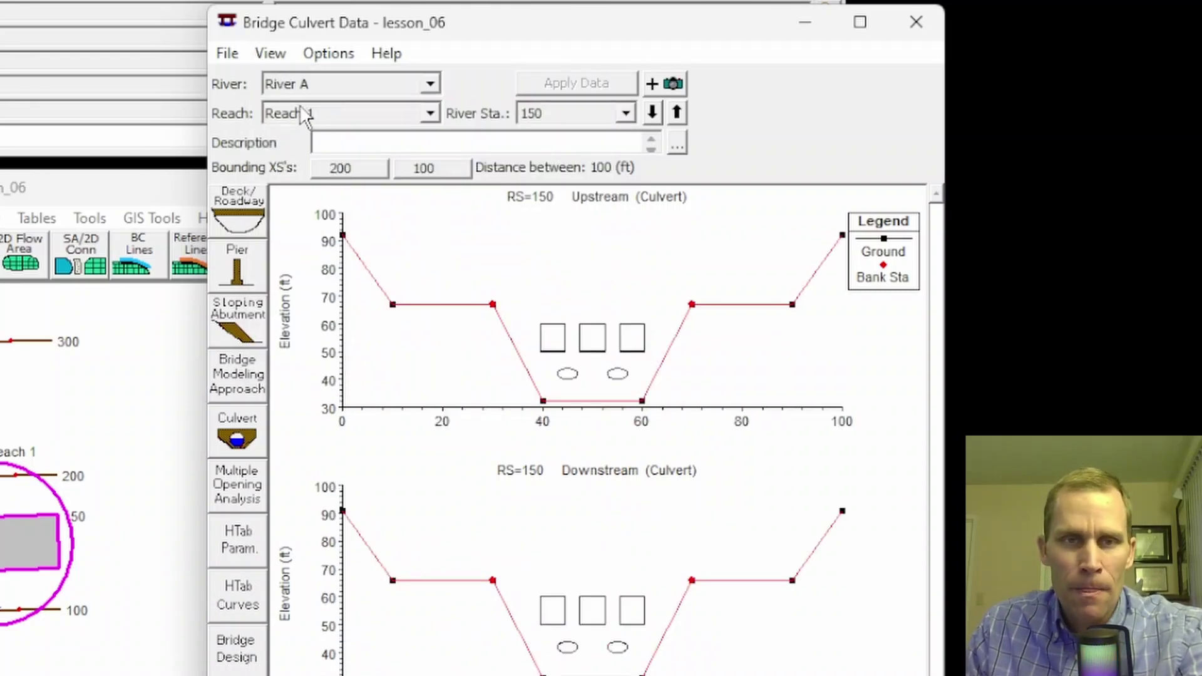
Step: Zoom in near the left bank station, shift the view with the inset overview, and pan to the box culvert barrels
click(270, 53)
click(294, 83)
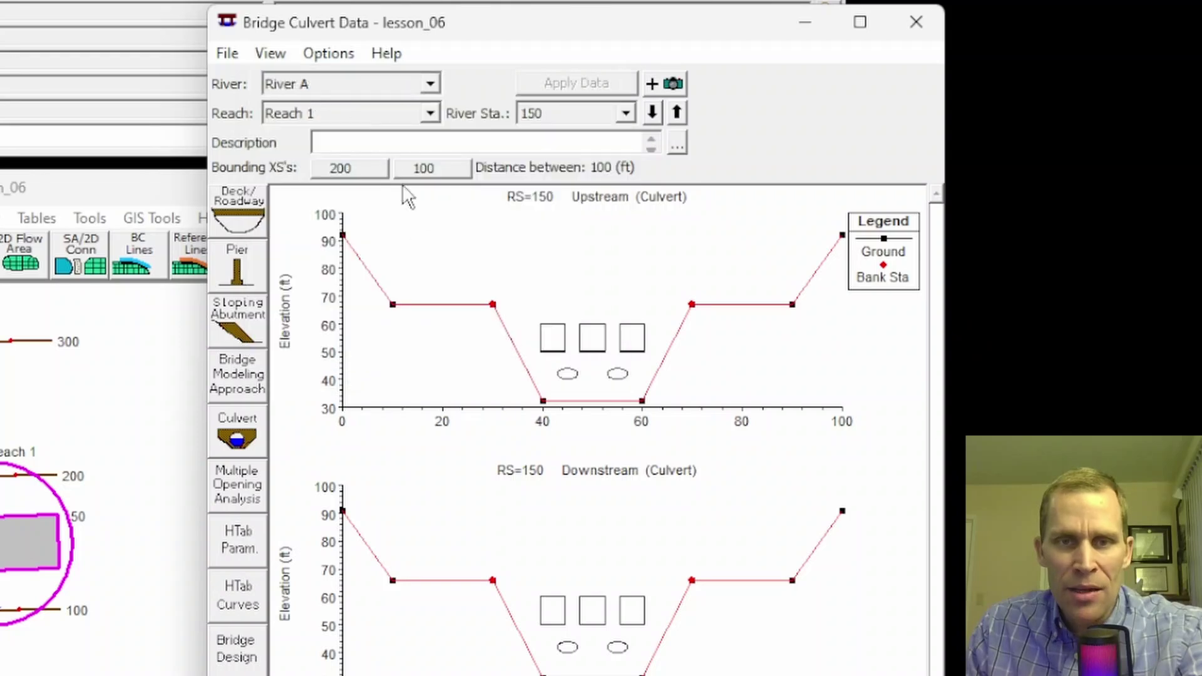
drag(429, 255, 508, 321)
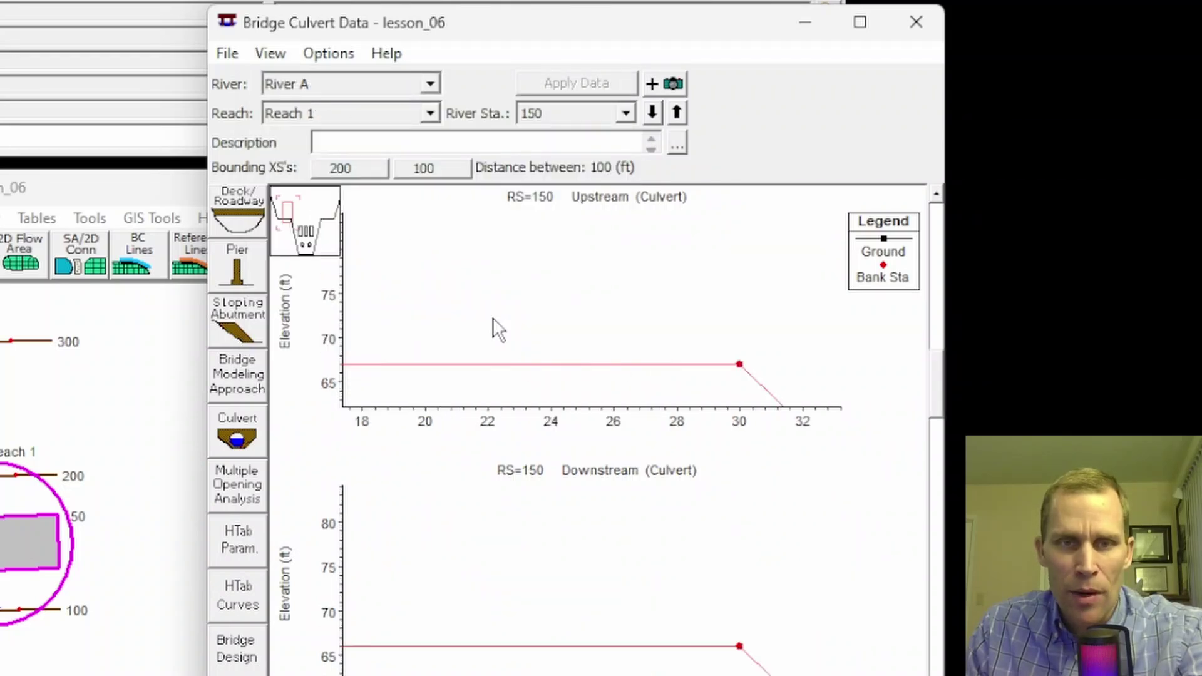
mouse_move(286, 209)
mouse_down()
mouse_move(312, 229)
mouse_move(290, 227)
mouse_move(327, 222)
mouse_move(316, 236)
mouse_move(293, 228)
mouse_up()
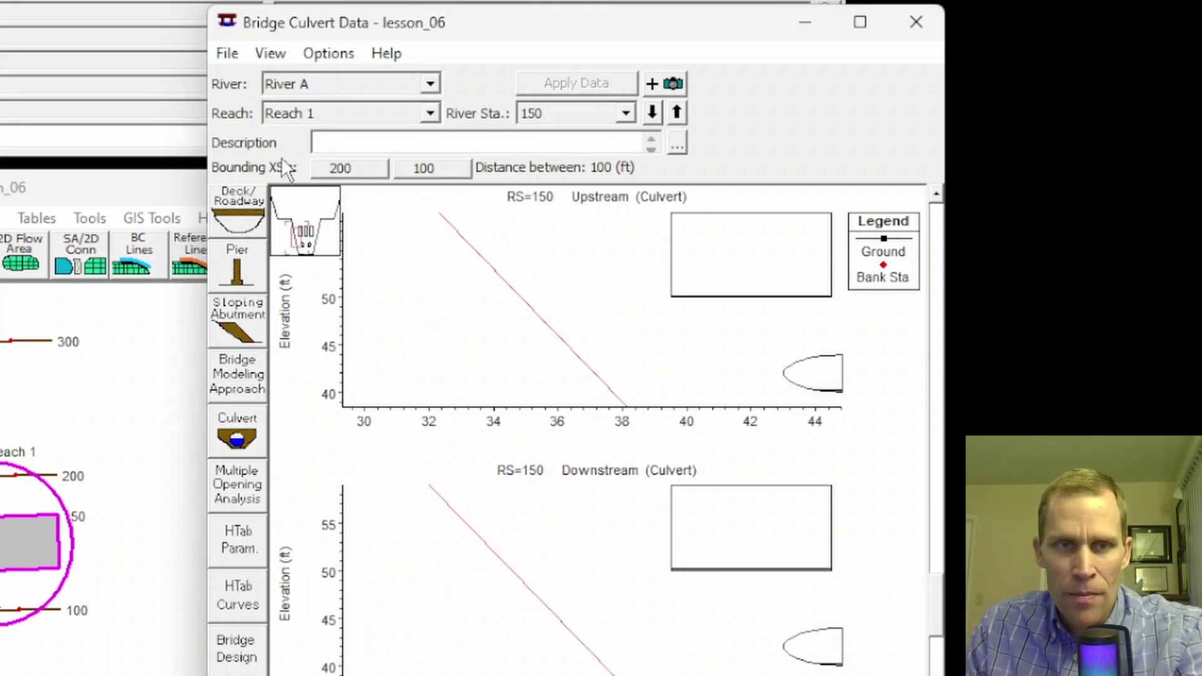
click(276, 54)
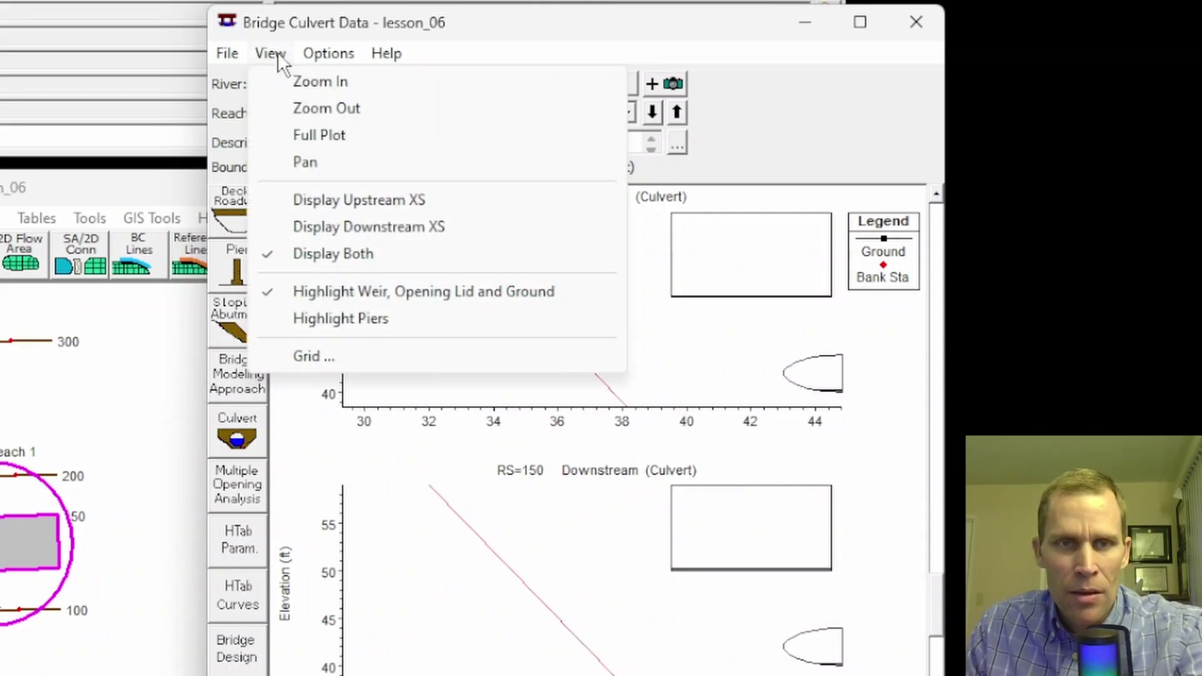
click(306, 163)
drag(499, 290, 470, 322)
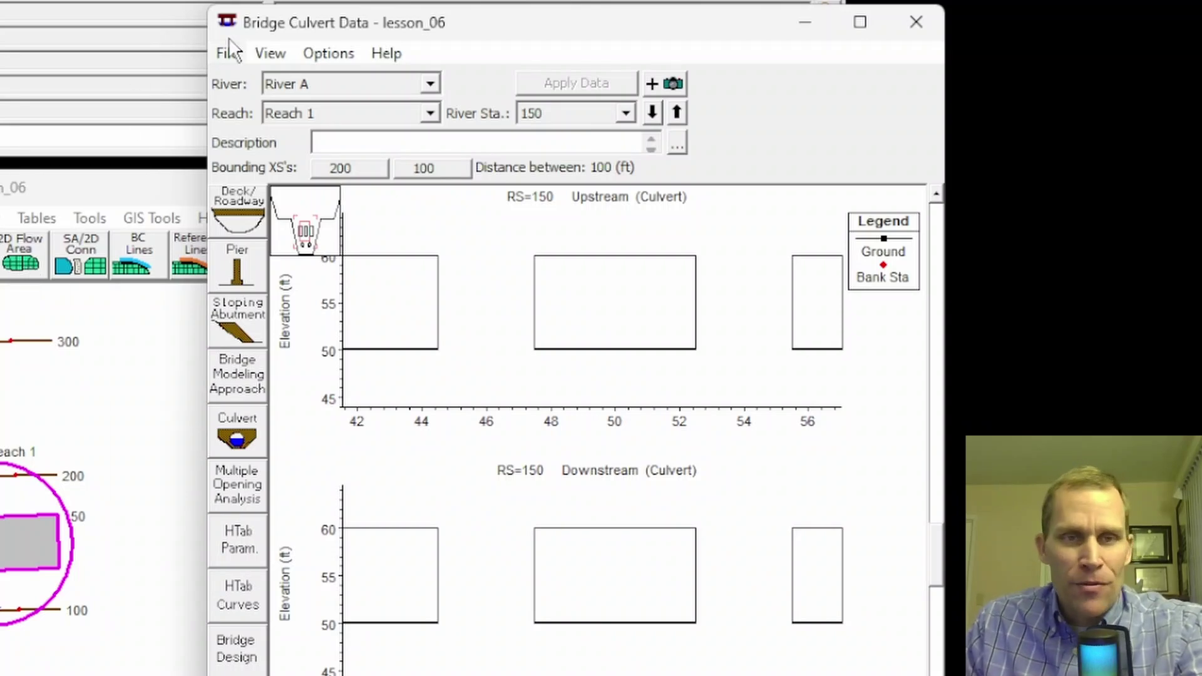
Step: Pan the plots toward the tops of the circular barrels and return to the full plot
click(264, 52)
click(308, 163)
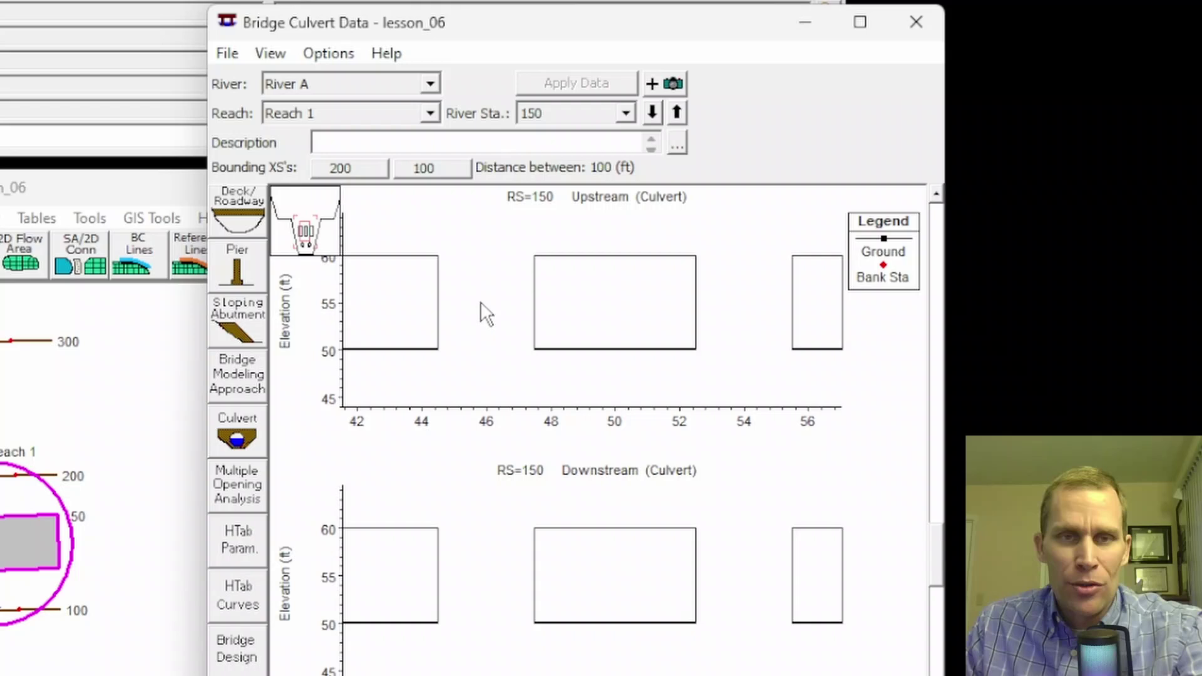
click(271, 54)
click(301, 162)
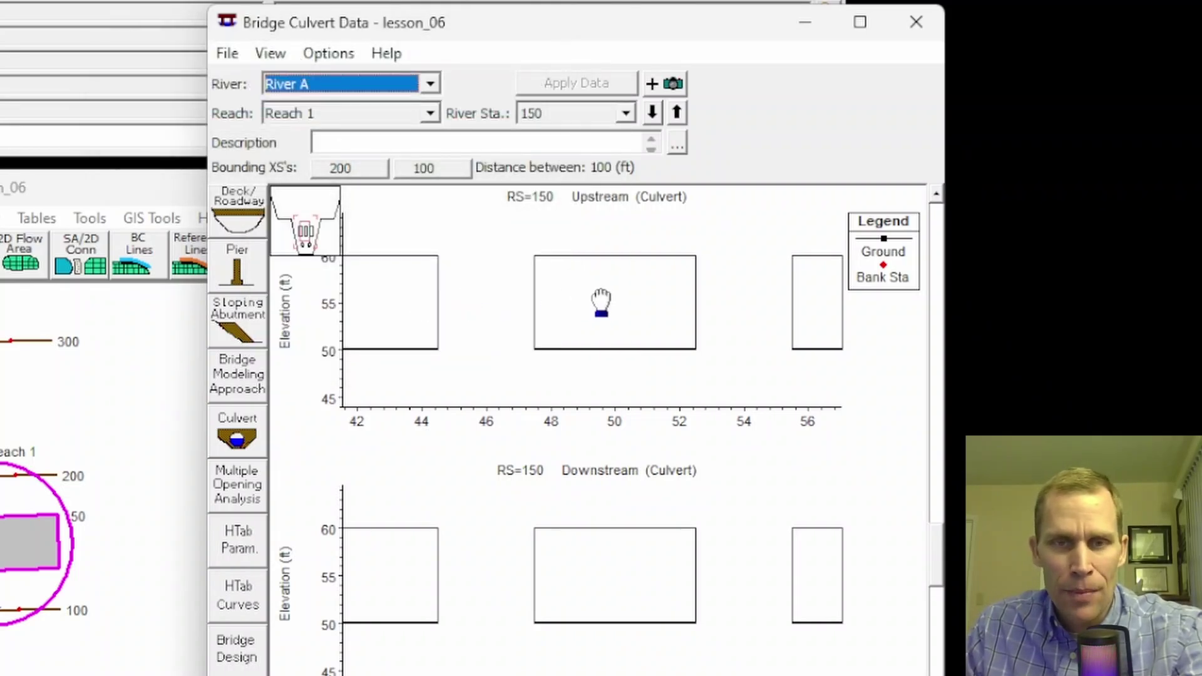
mouse_move(600, 303)
mouse_down()
mouse_move(501, 322)
mouse_move(595, 281)
mouse_up()
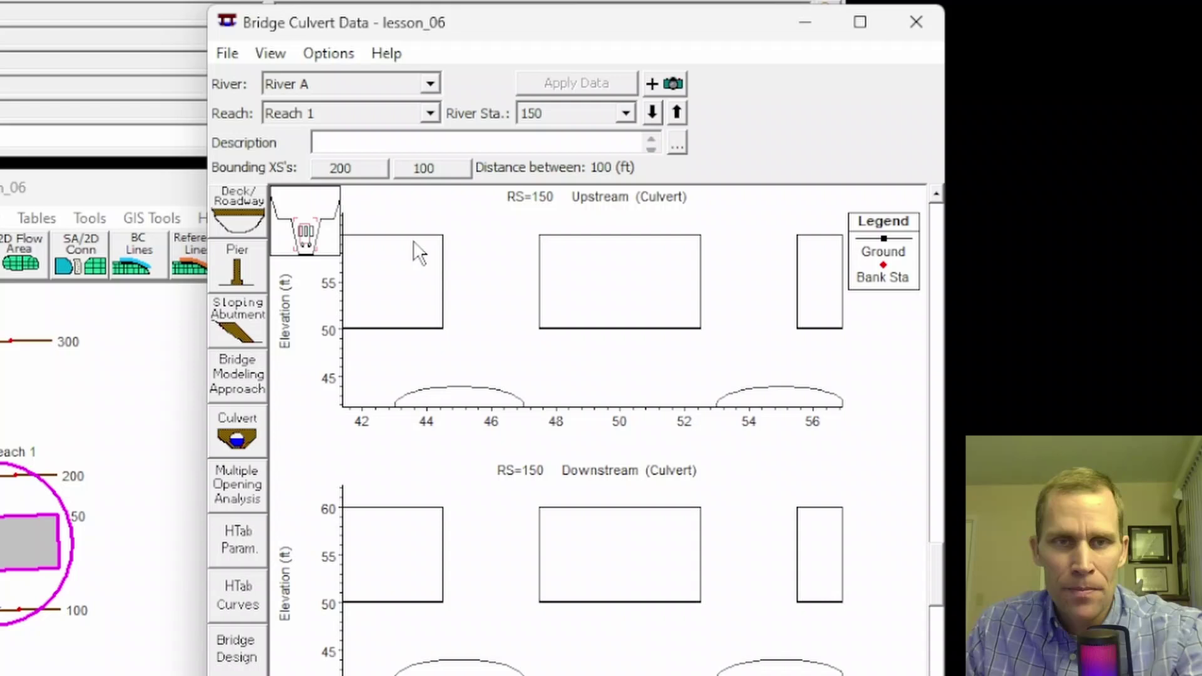
click(271, 55)
click(314, 136)
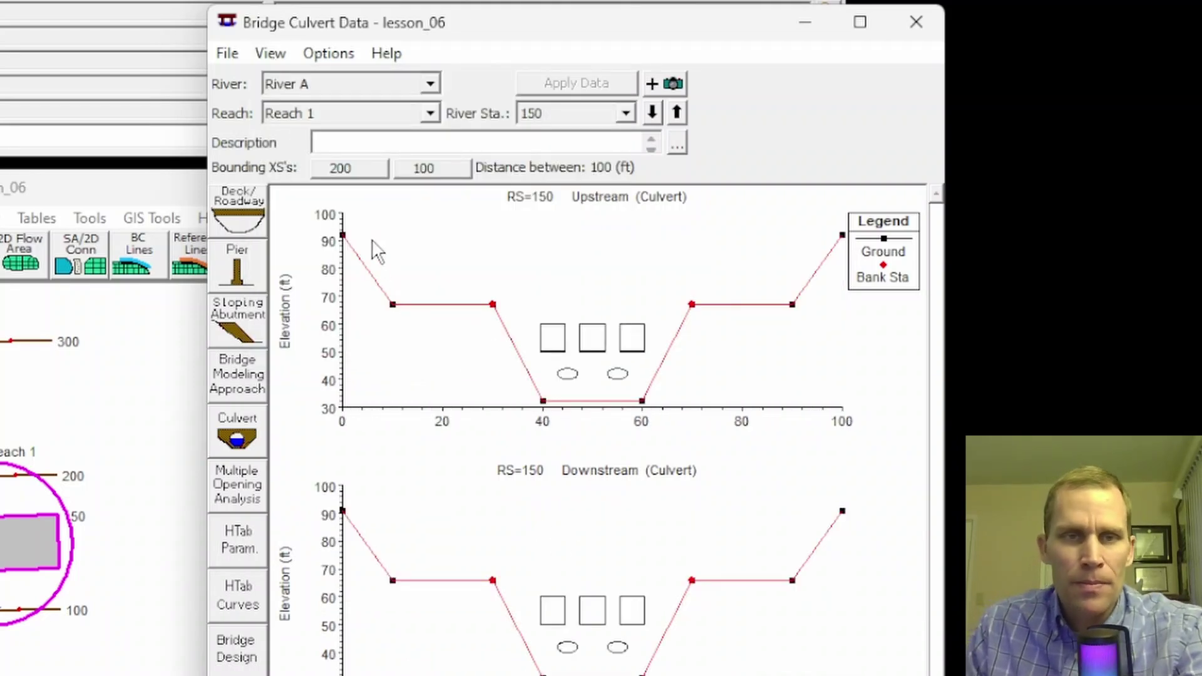
Step: View only the upstream cross section, view only the downstream one, and restore the display of both plots
click(270, 54)
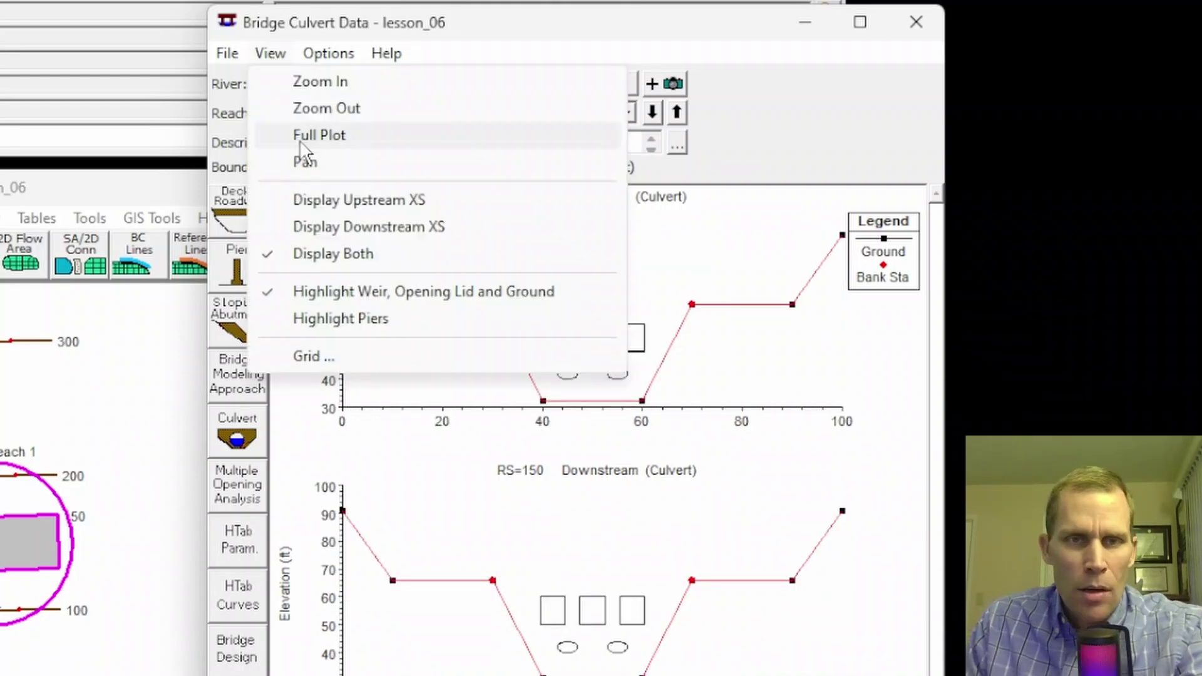
click(319, 201)
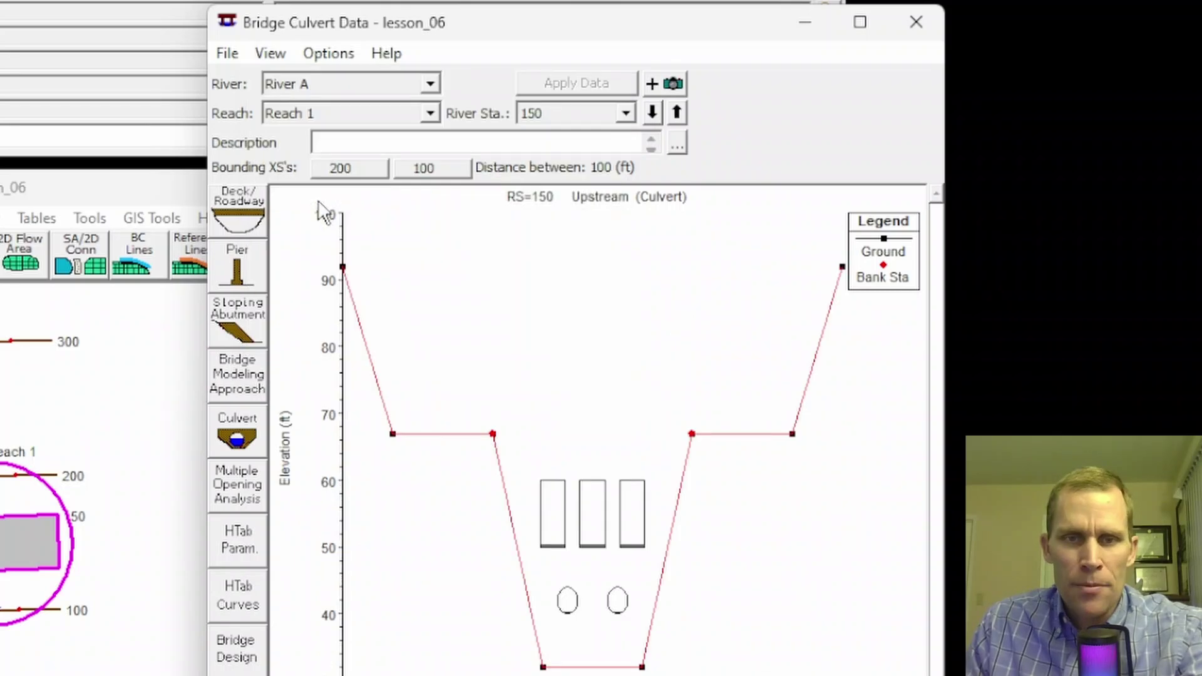
click(280, 59)
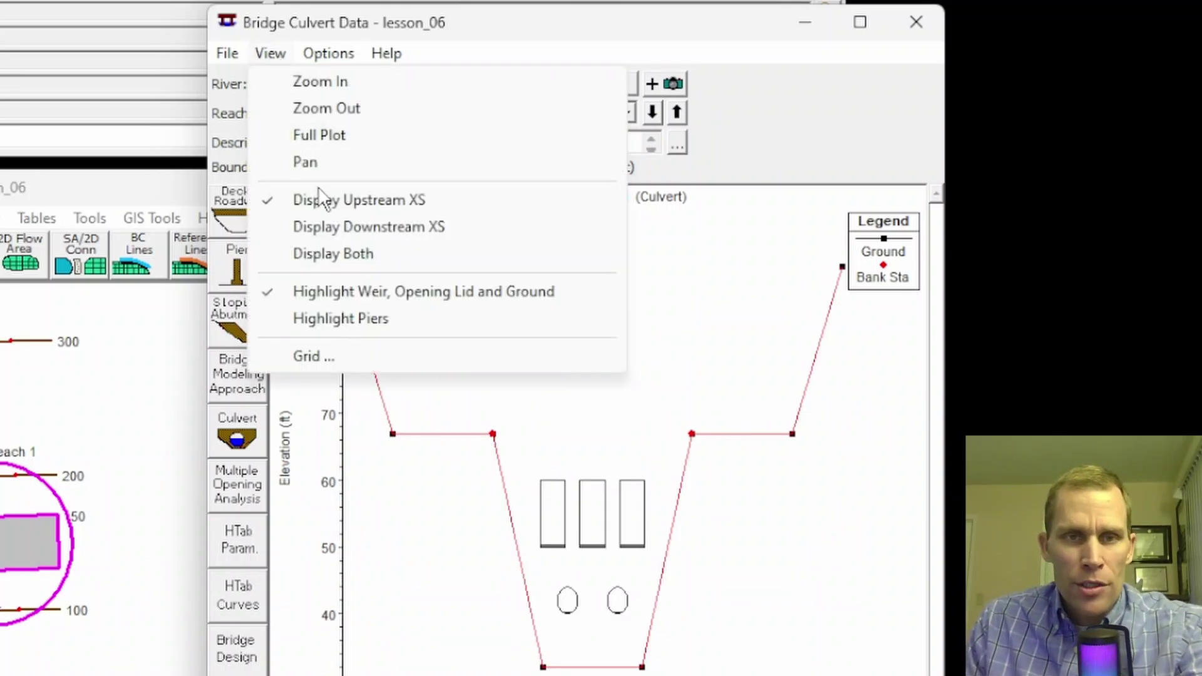
click(332, 225)
click(270, 54)
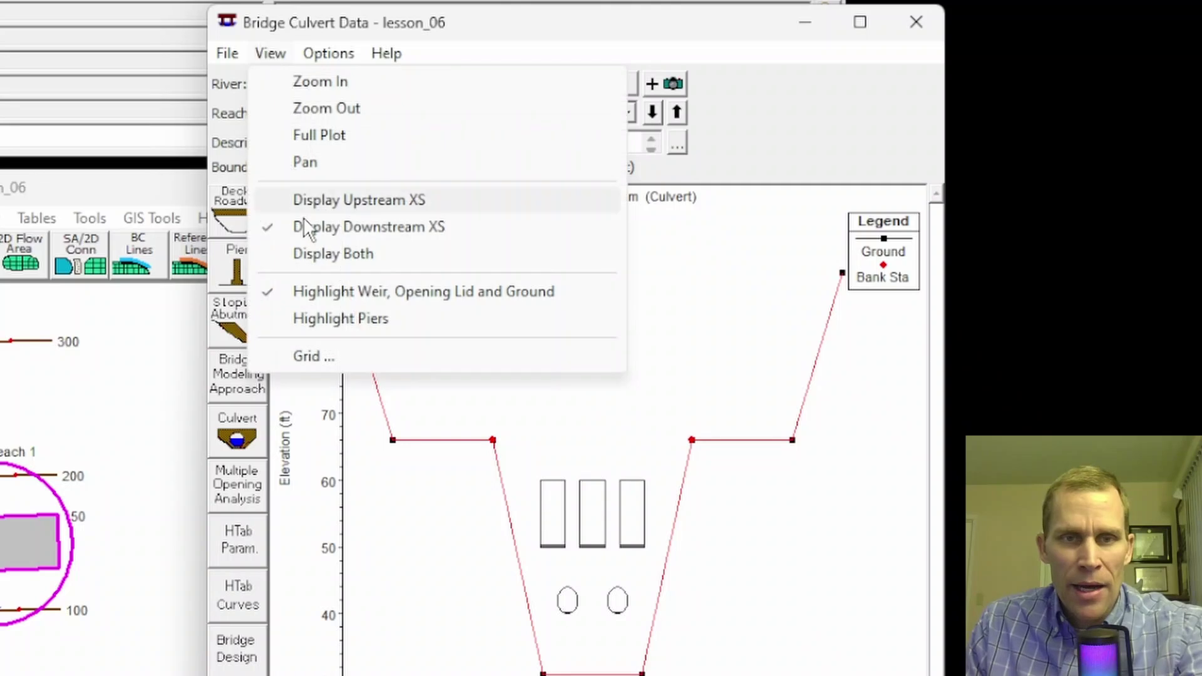
click(317, 254)
Step: Turn on the thick border box, major tic grid lines and minor tic grid lines for the cross-section plots
click(270, 54)
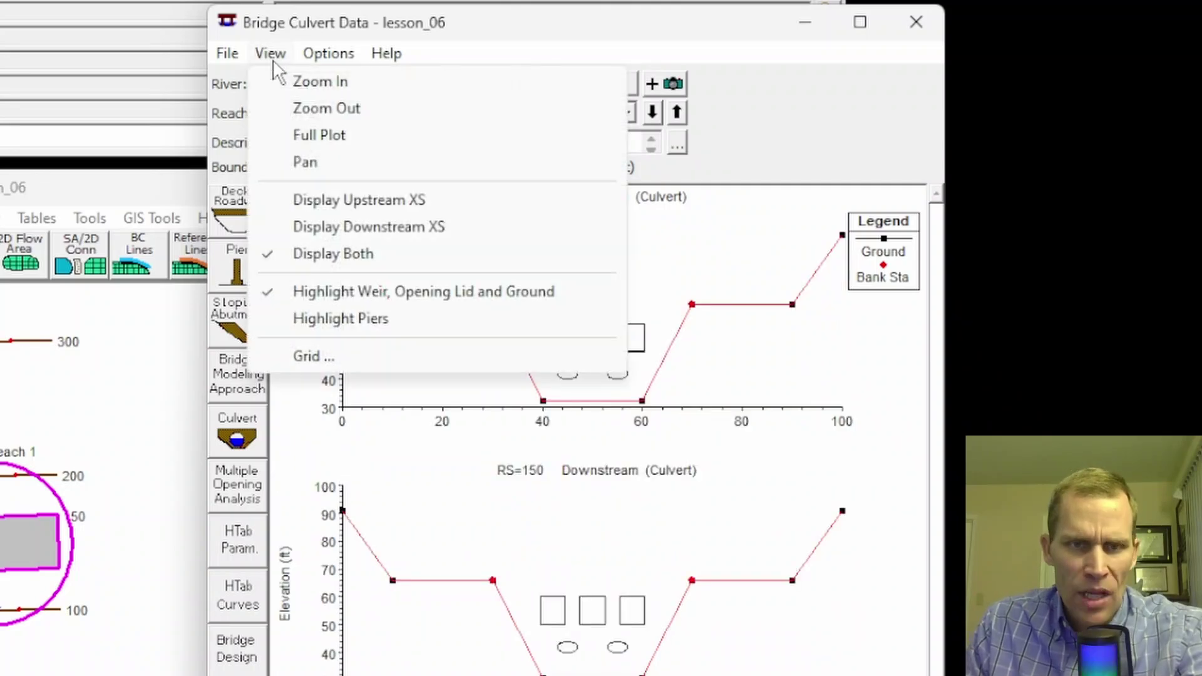
click(318, 355)
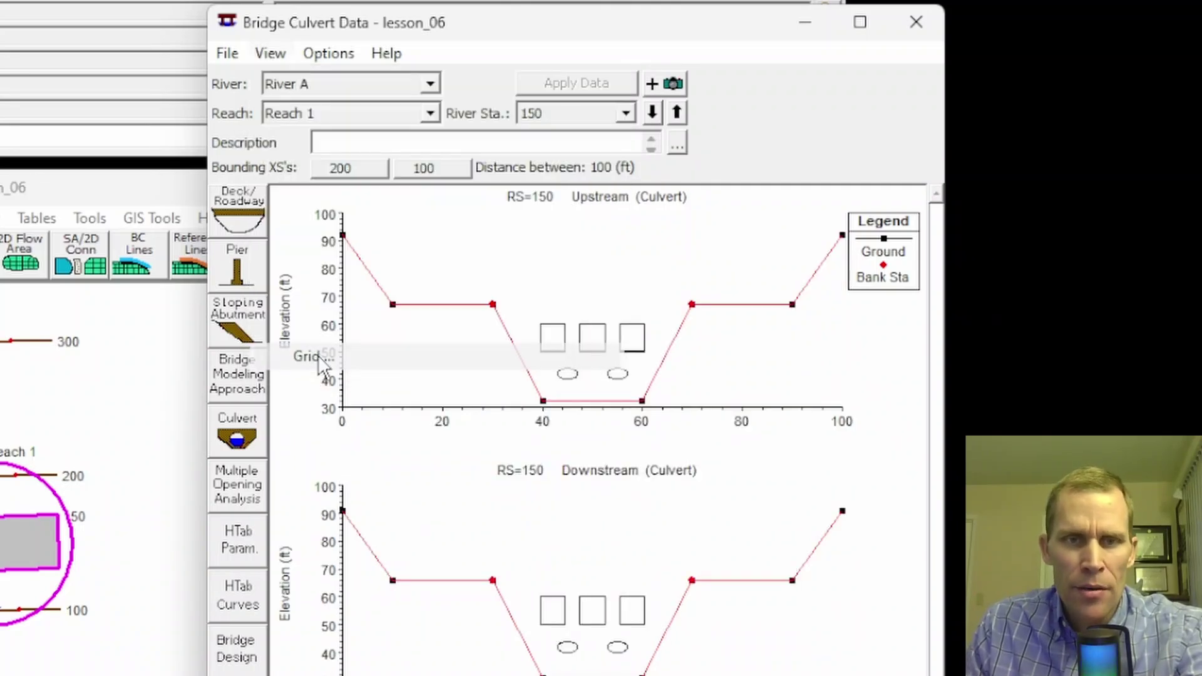
click(410, 405)
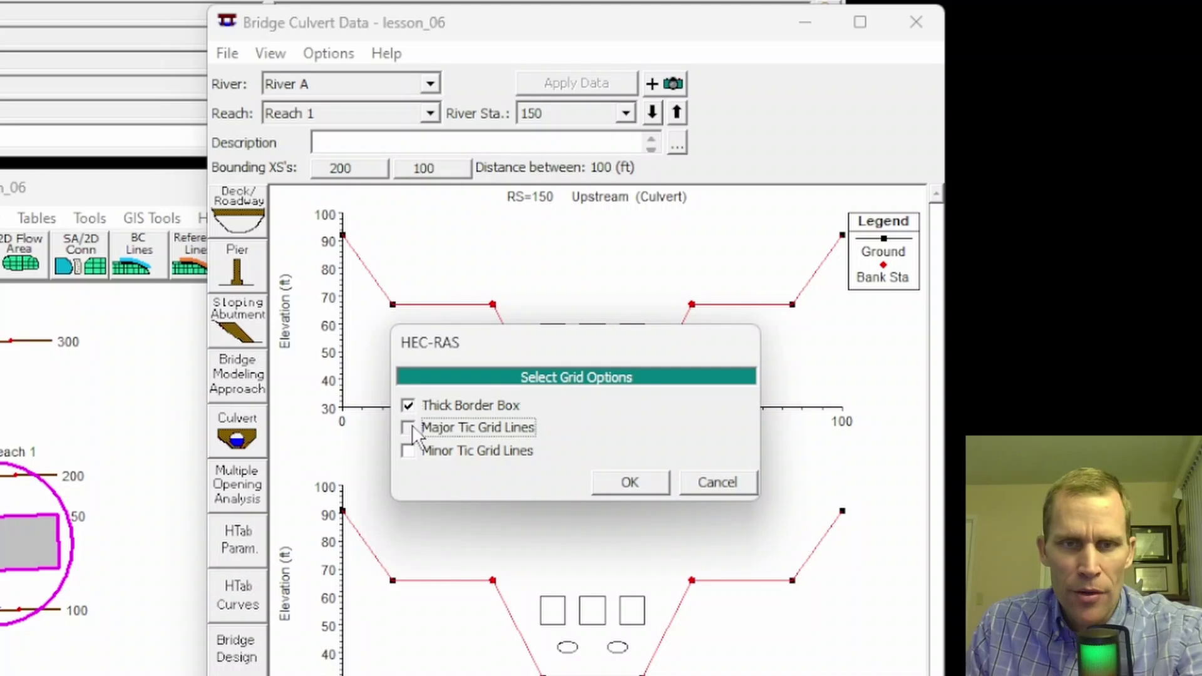
click(411, 426)
click(410, 450)
click(613, 485)
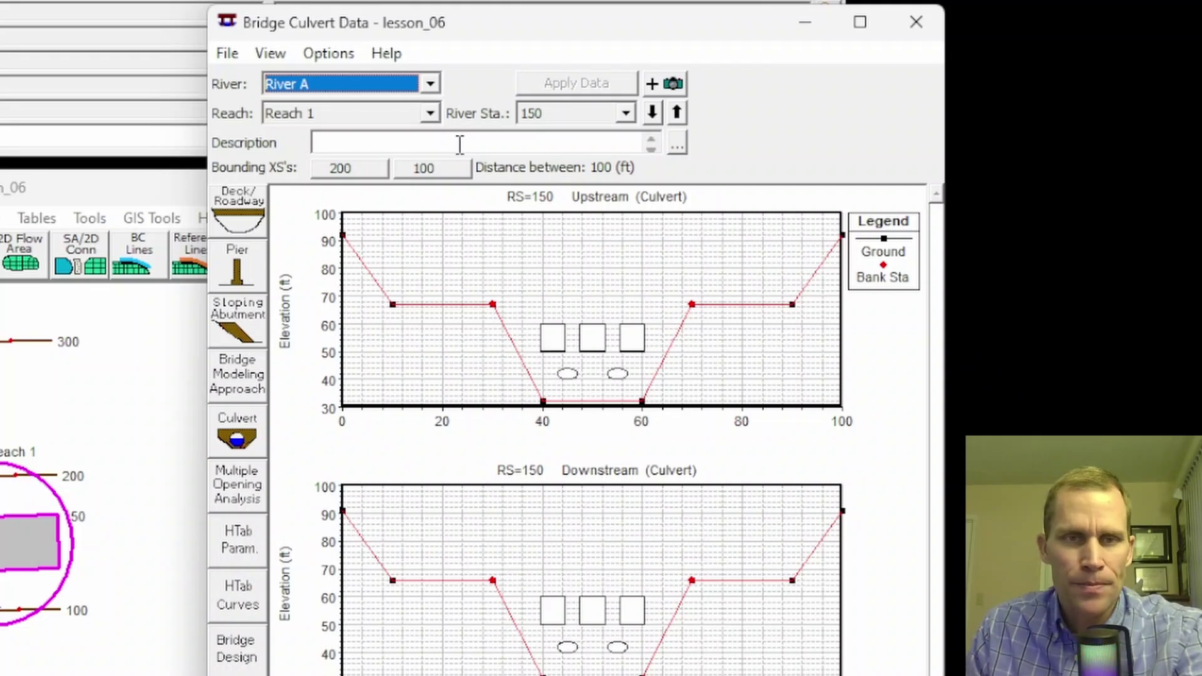
Step: Turn off the thick border box and both the major and minor tic grid lines in the plots
click(328, 53)
click(314, 351)
click(408, 407)
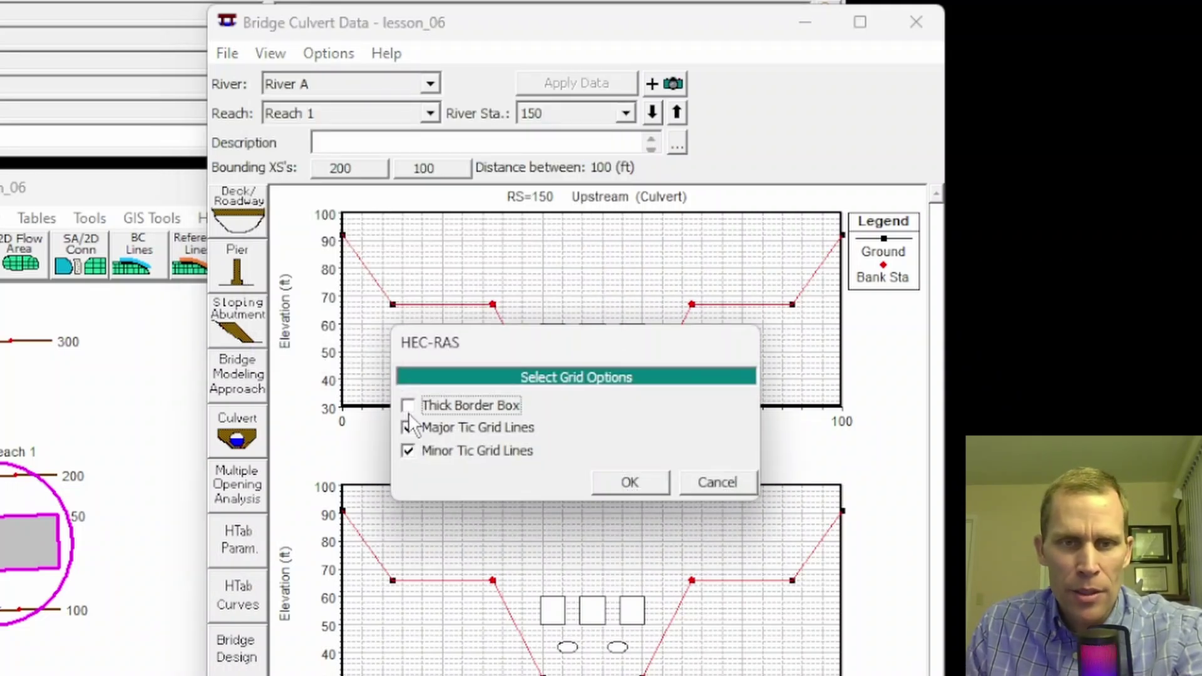
click(407, 427)
click(407, 450)
click(629, 483)
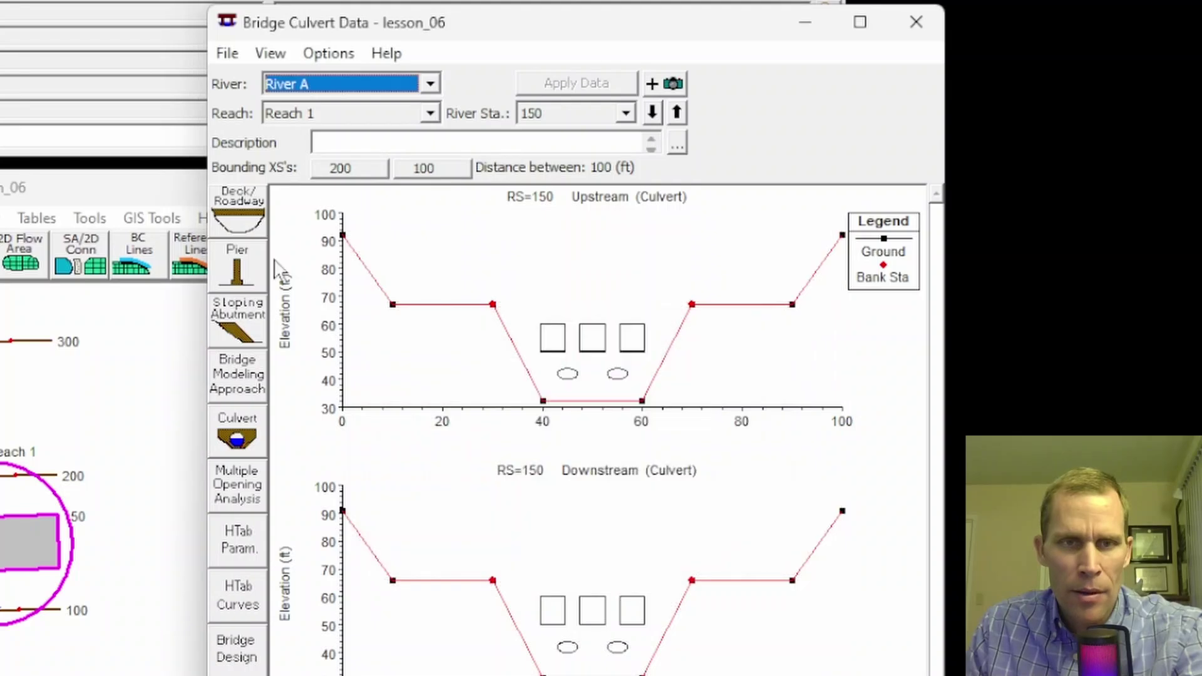
Step: Define the upstream deck/roadway at stations 0 and 100 with high chord 108 and low chord 0, and copy it downstream
click(239, 216)
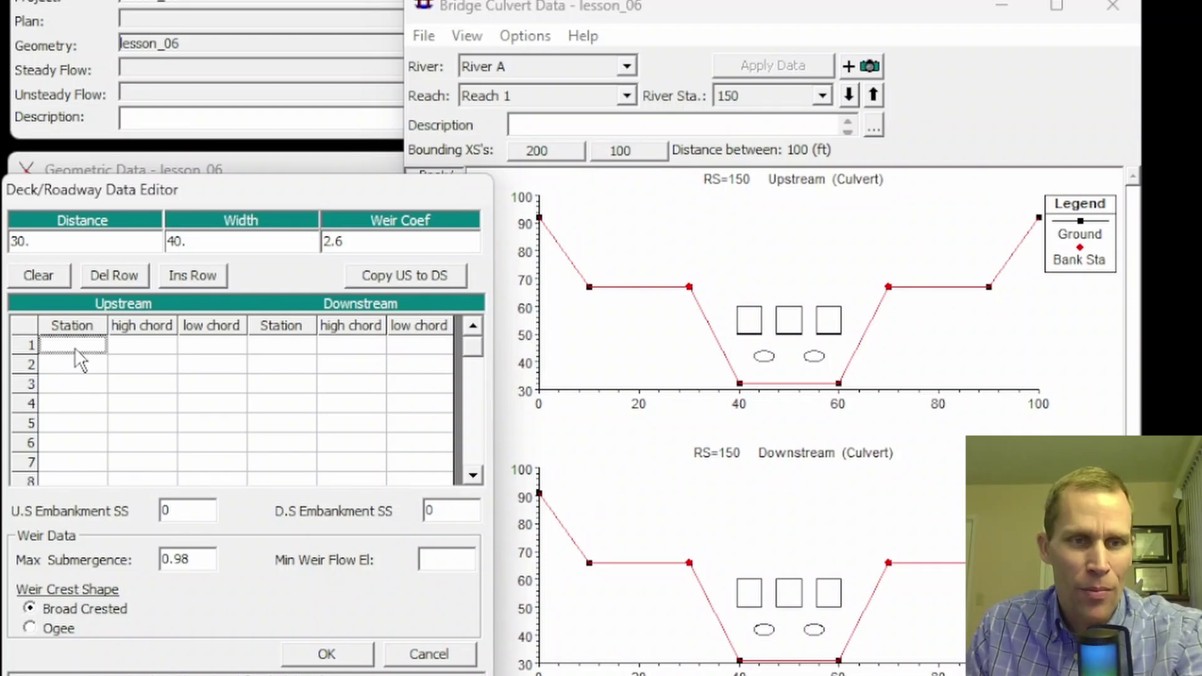
key(ctrl+v)
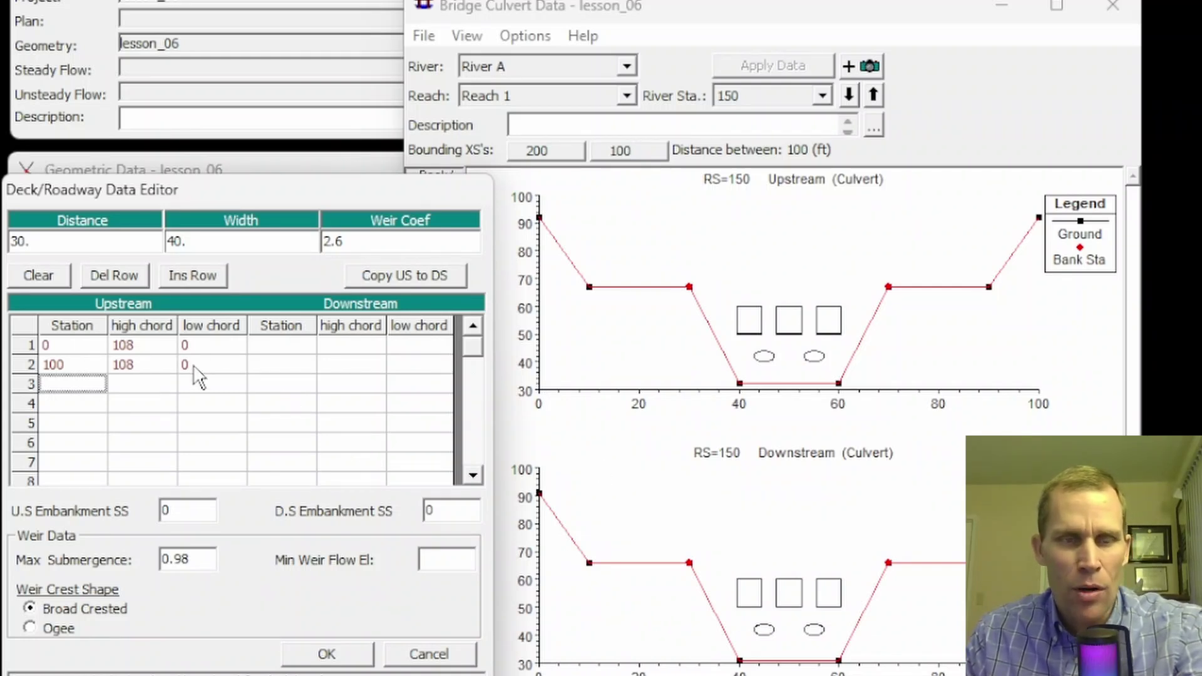
click(399, 276)
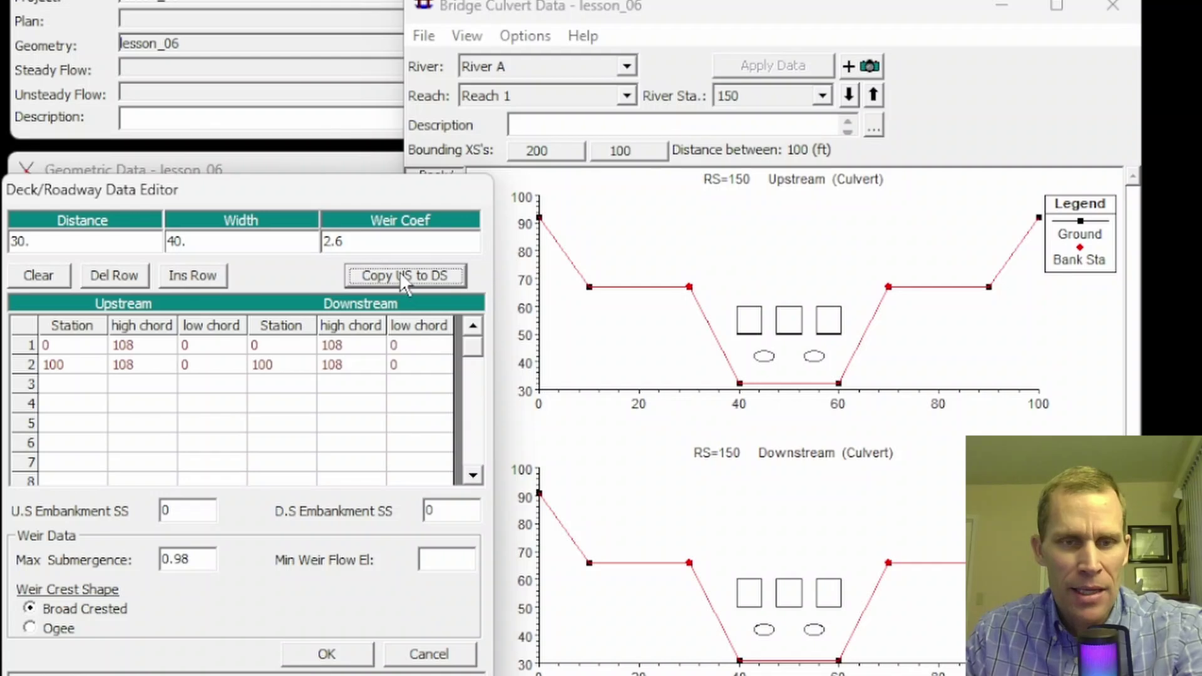
click(335, 653)
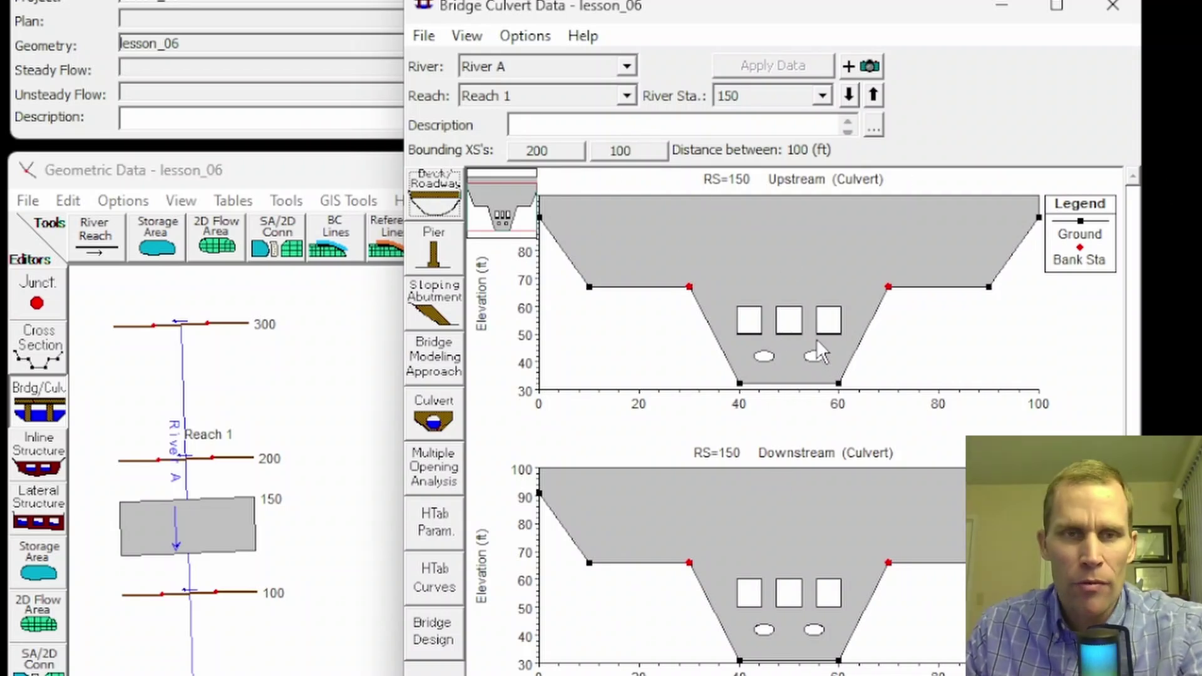
Step: Copy the culvert crossing from river station 150 to river station 50 on River A, Reach 1
click(475, 35)
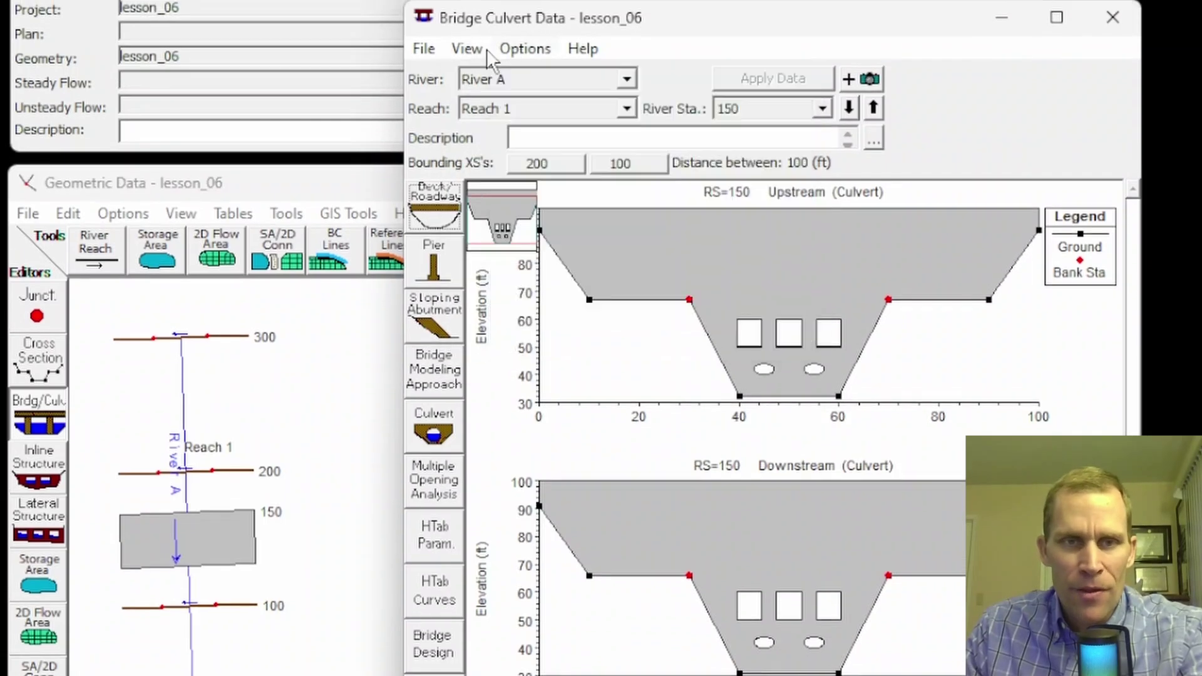
click(524, 35)
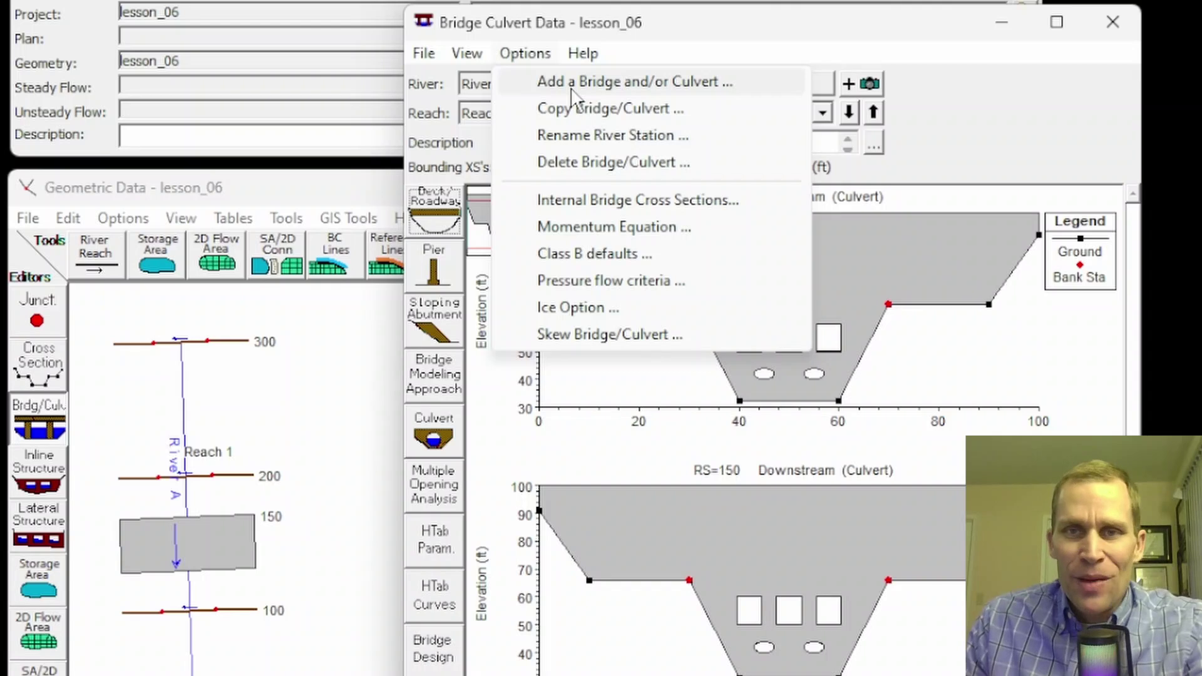
click(601, 109)
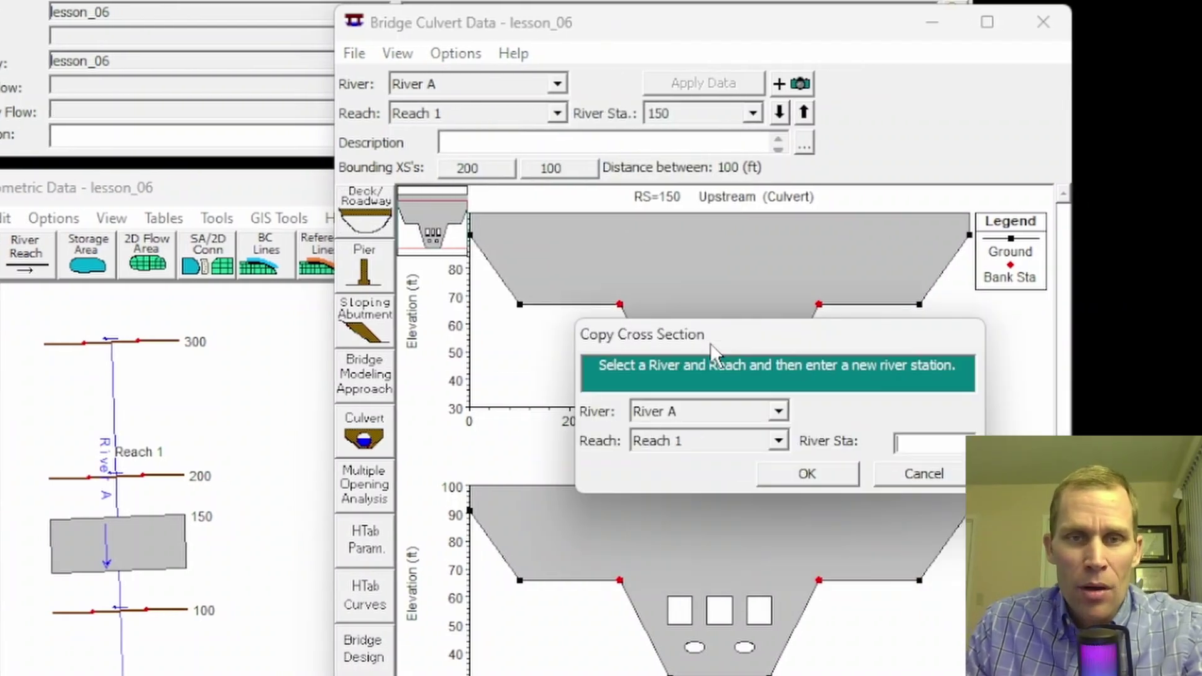
drag(709, 343, 647, 365)
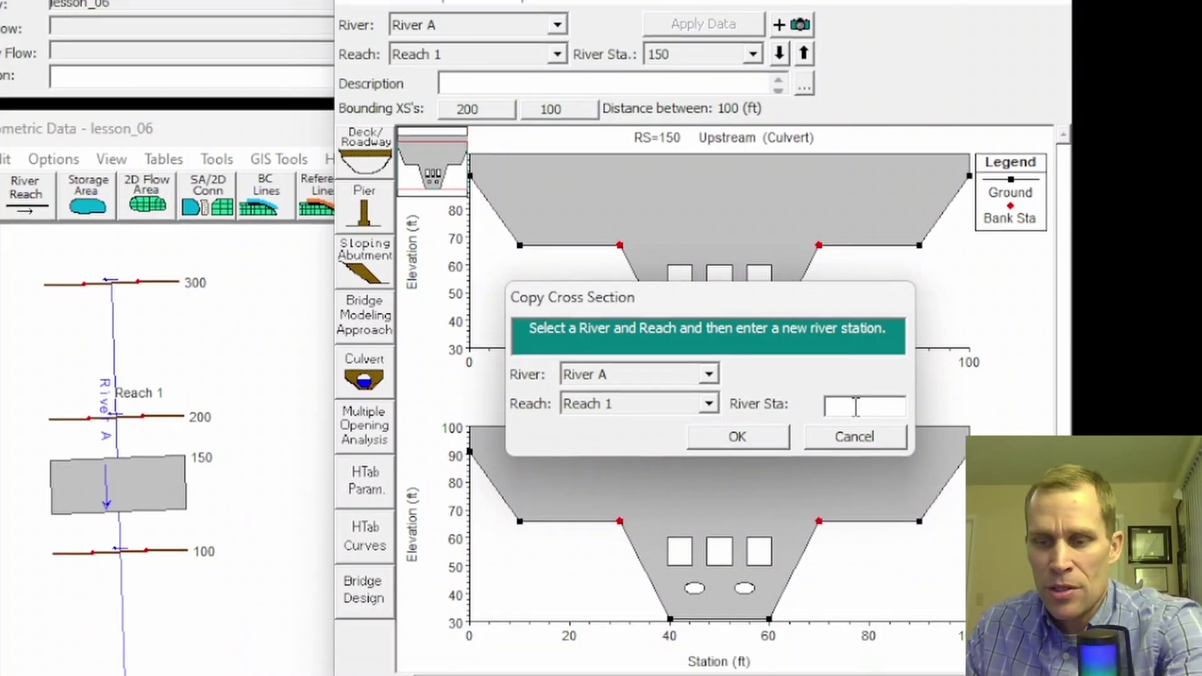
text(50)
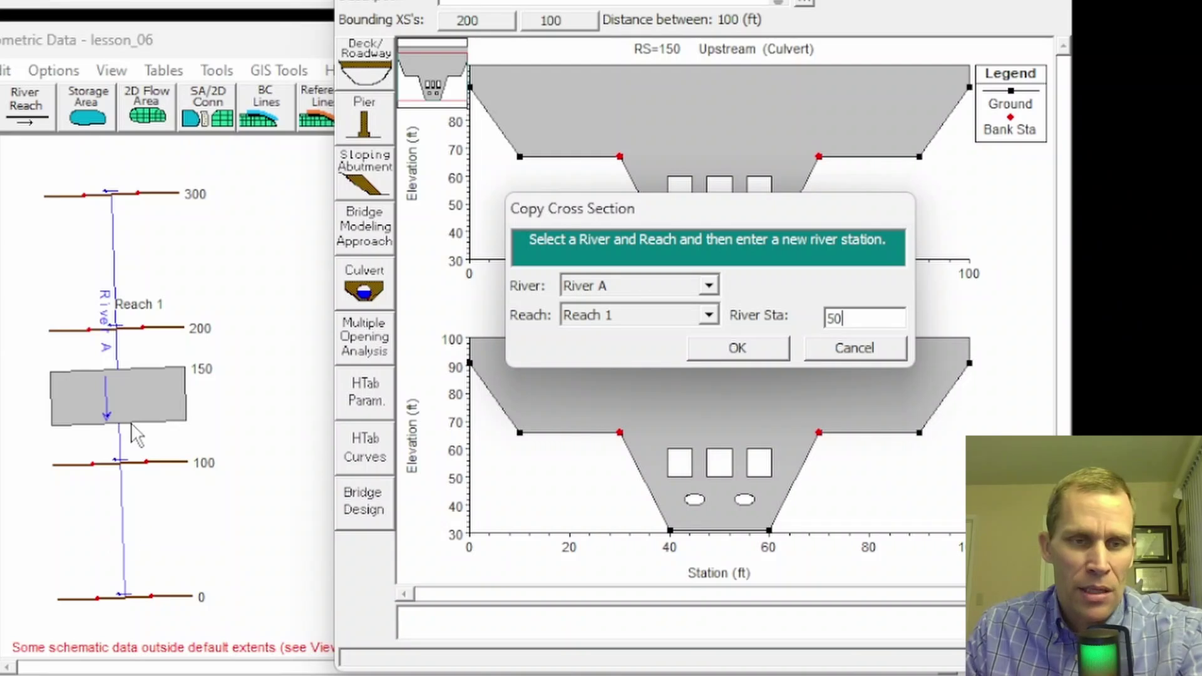
click(737, 348)
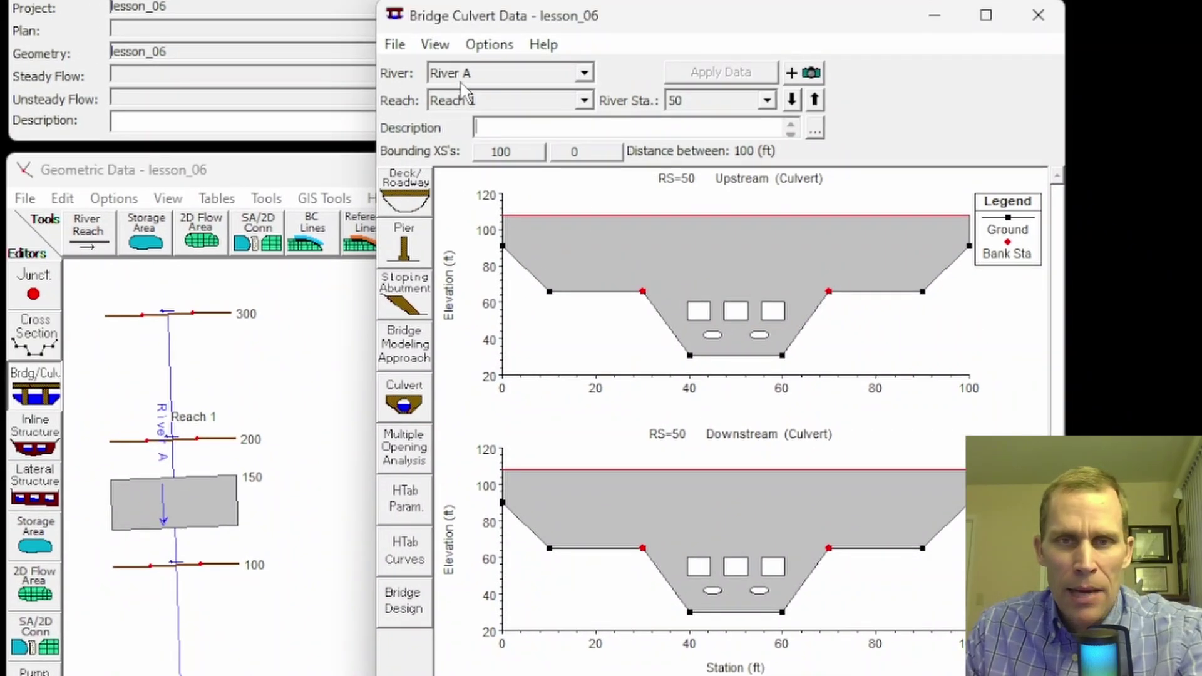
Step: Check the river station list for the available crossings and close the bridge culvert editor to refresh the schematic
click(767, 101)
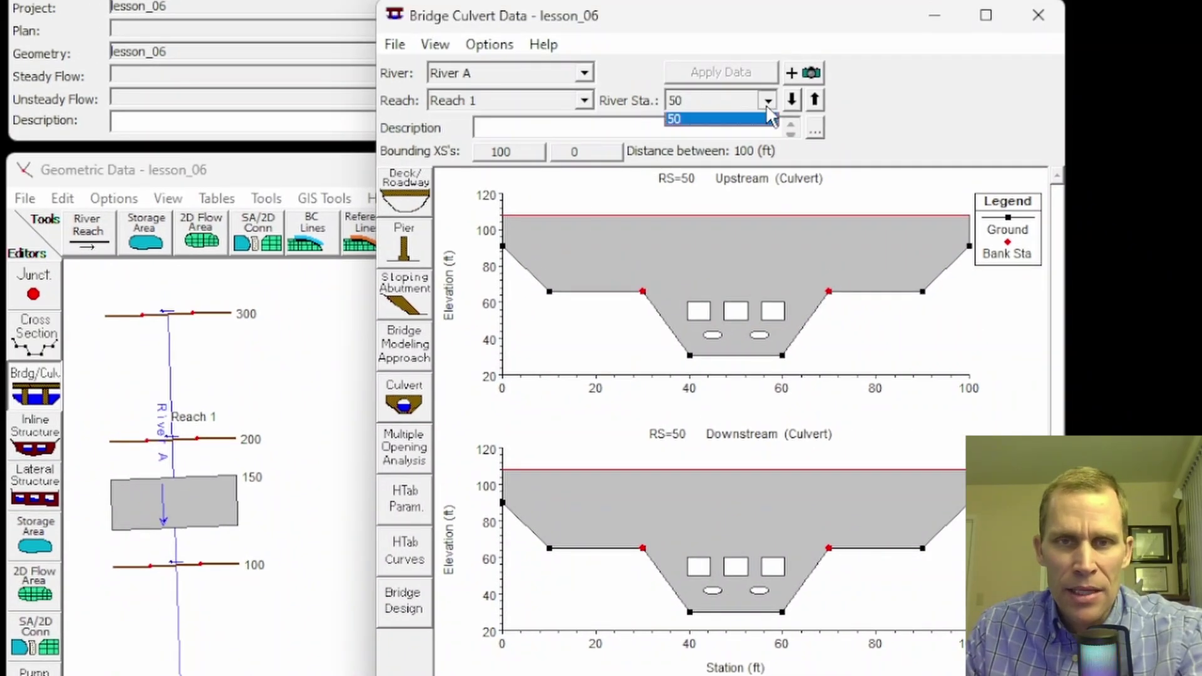
click(767, 109)
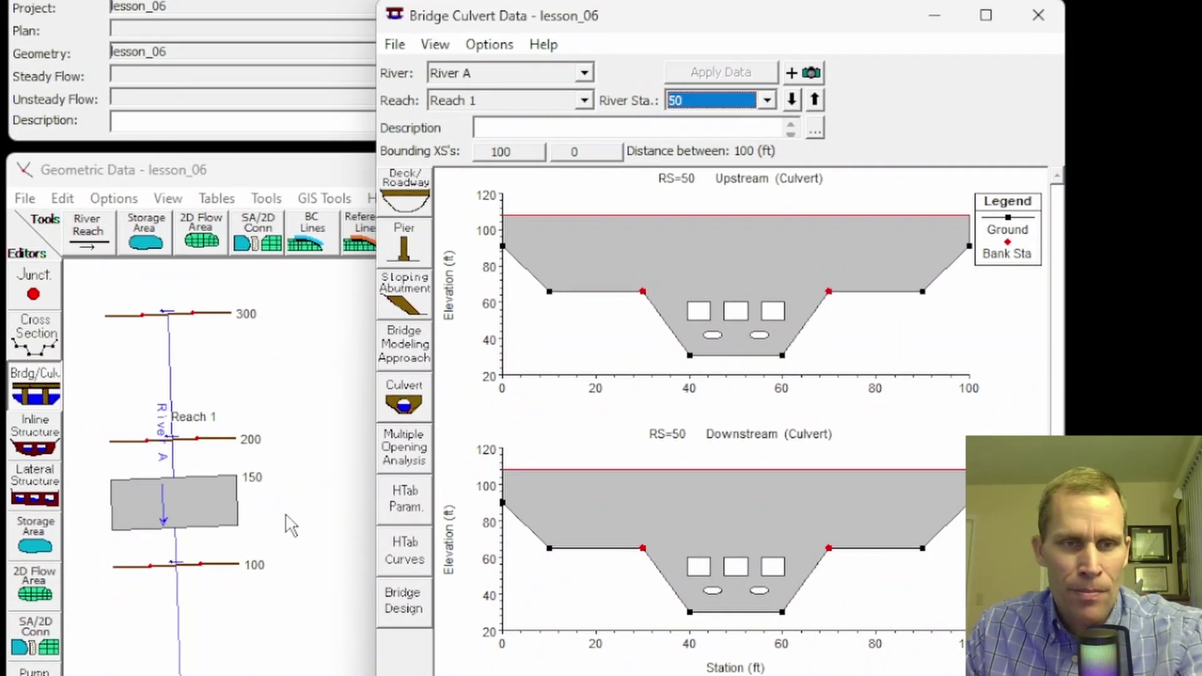
click(395, 45)
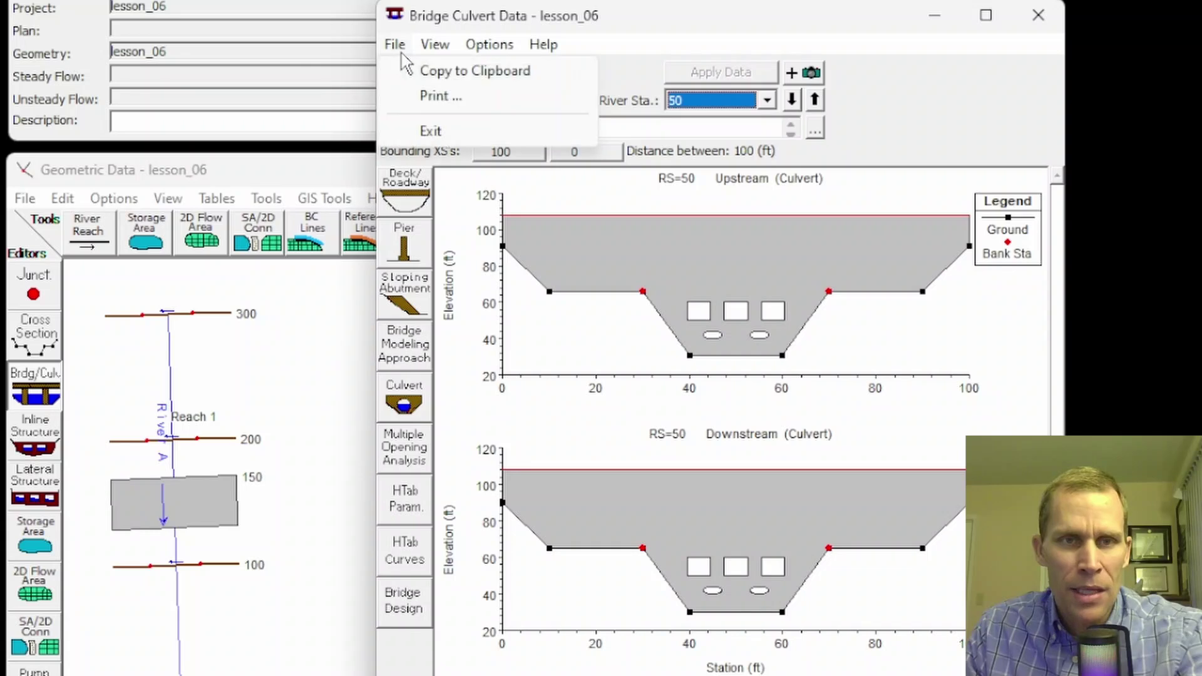
click(920, 10)
click(1038, 16)
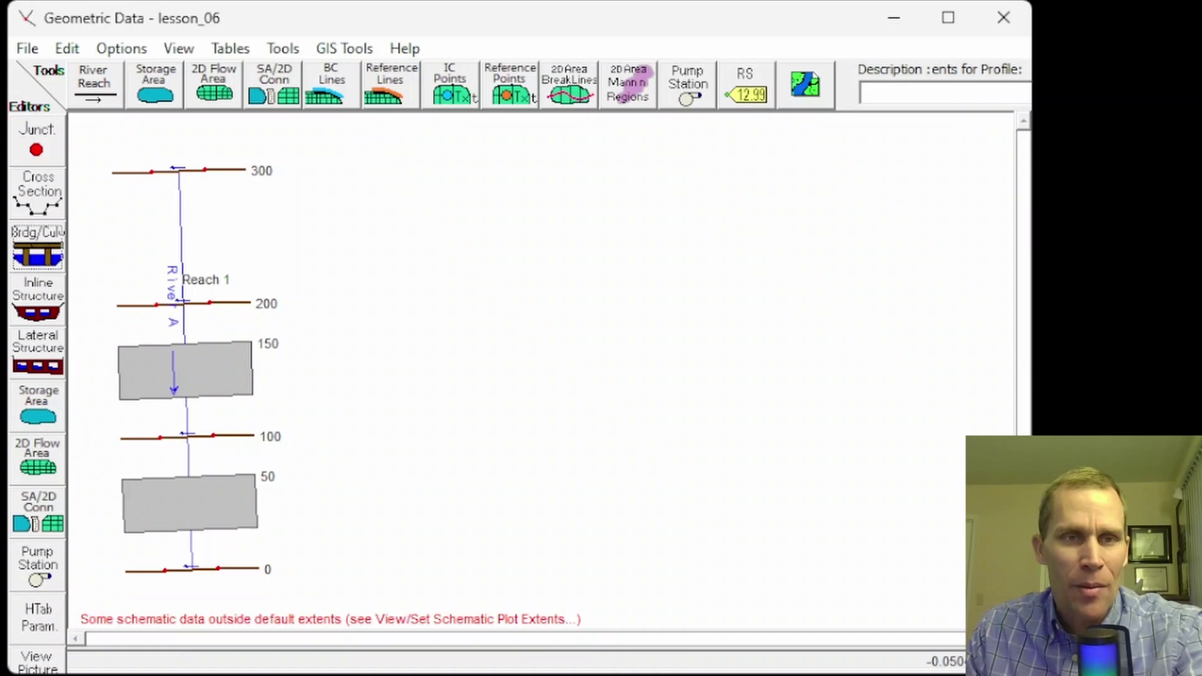
Step: Reopen the bridge culvert editor, delete the crossing at river station 50, check the station list and close the editor
click(38, 247)
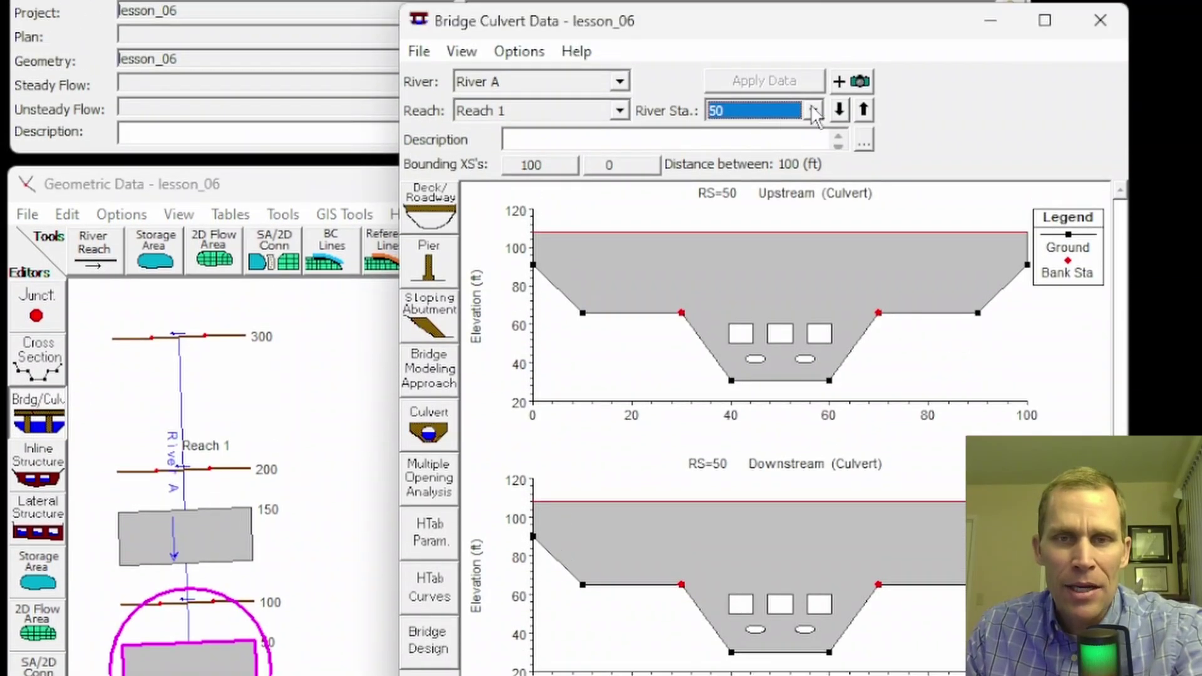
click(813, 89)
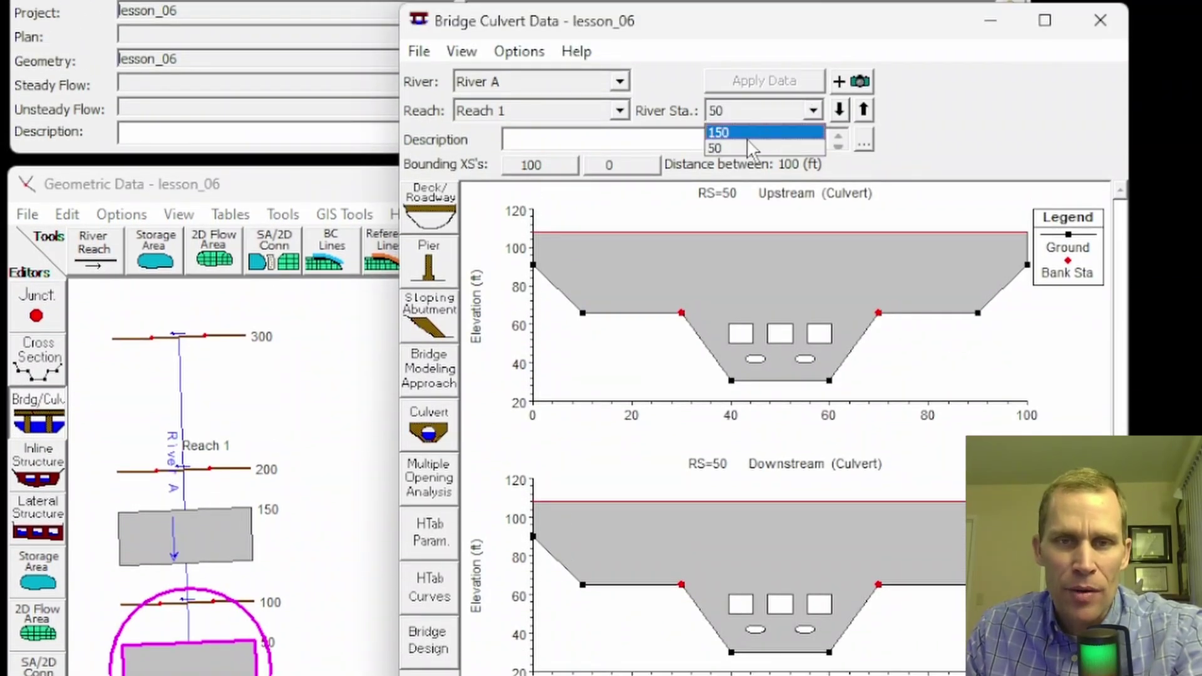
click(717, 149)
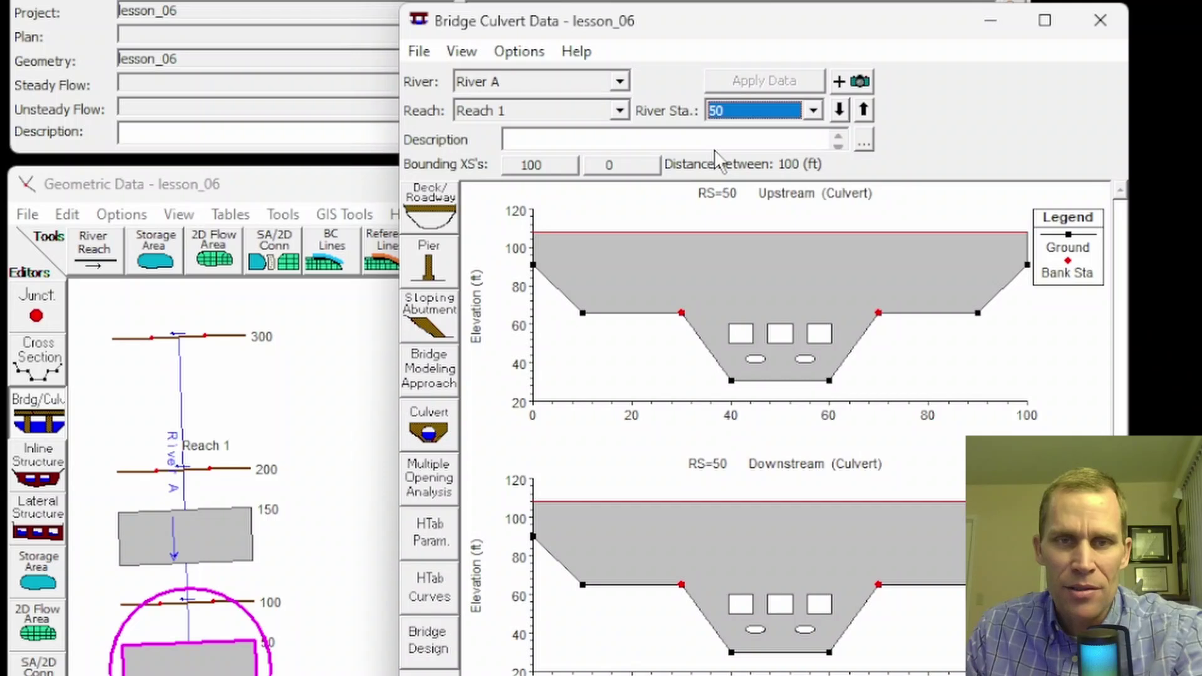
click(520, 53)
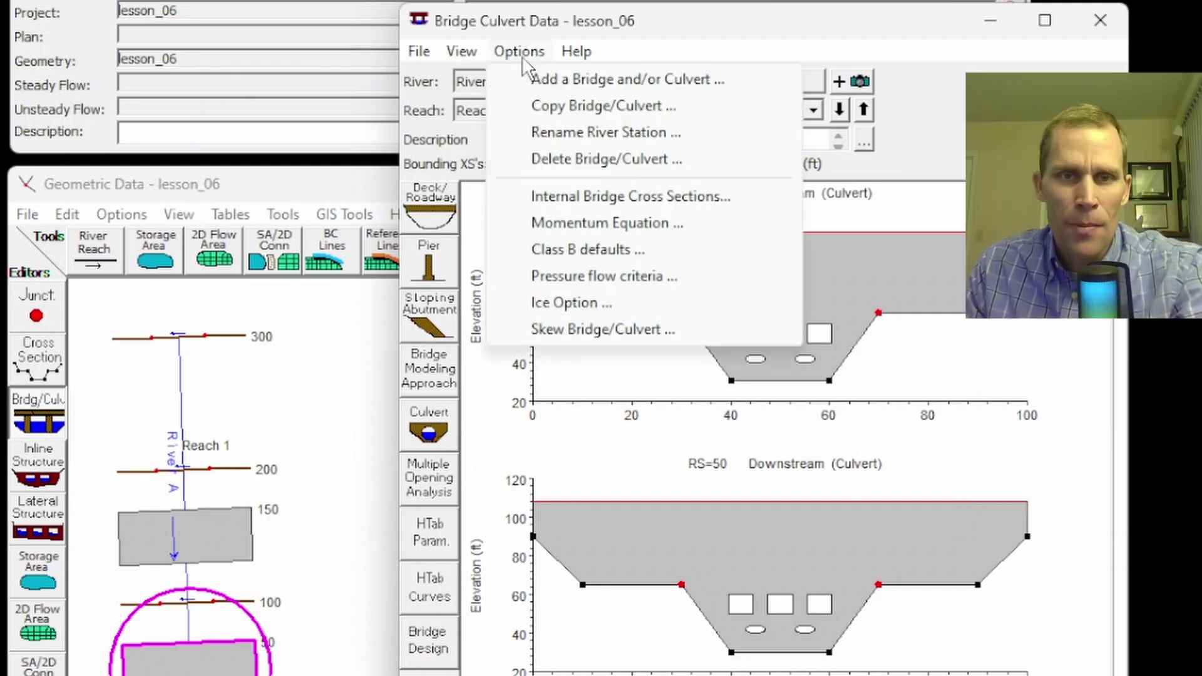
click(578, 158)
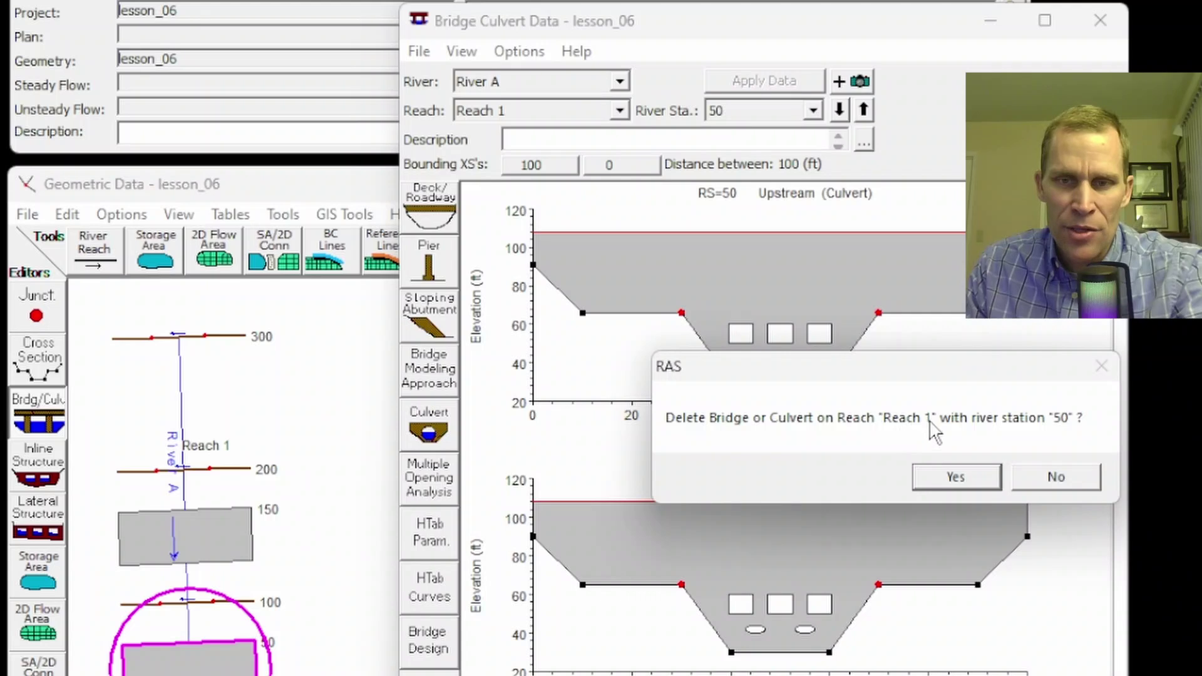
click(956, 479)
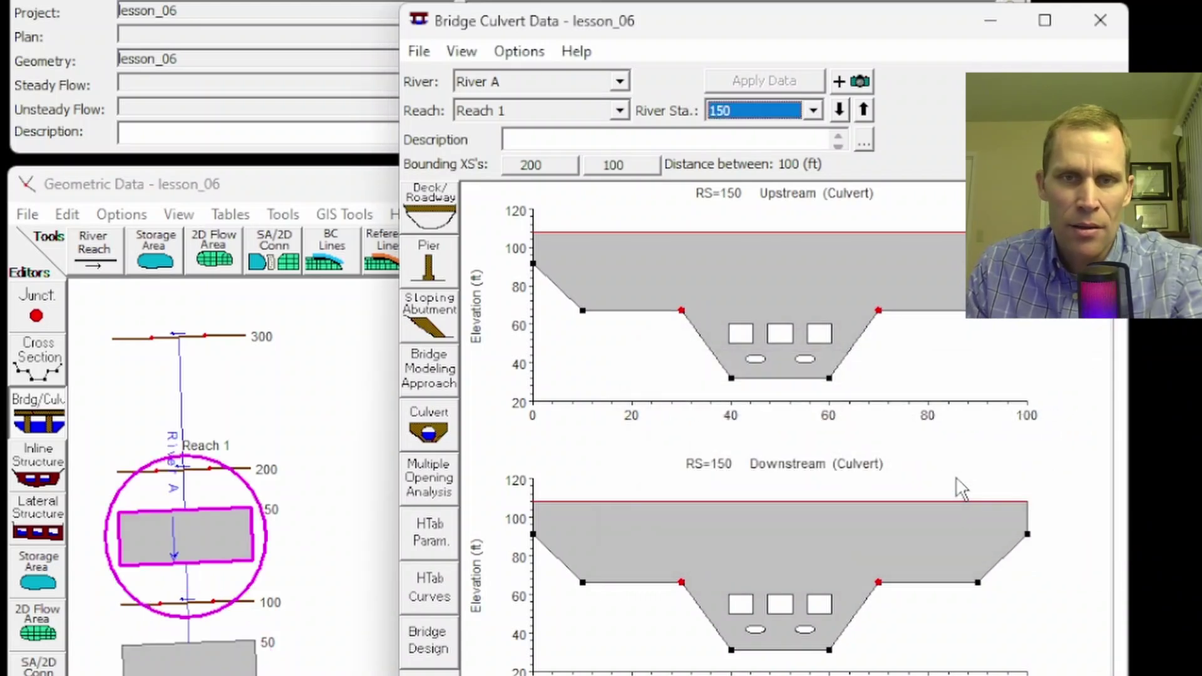
click(792, 110)
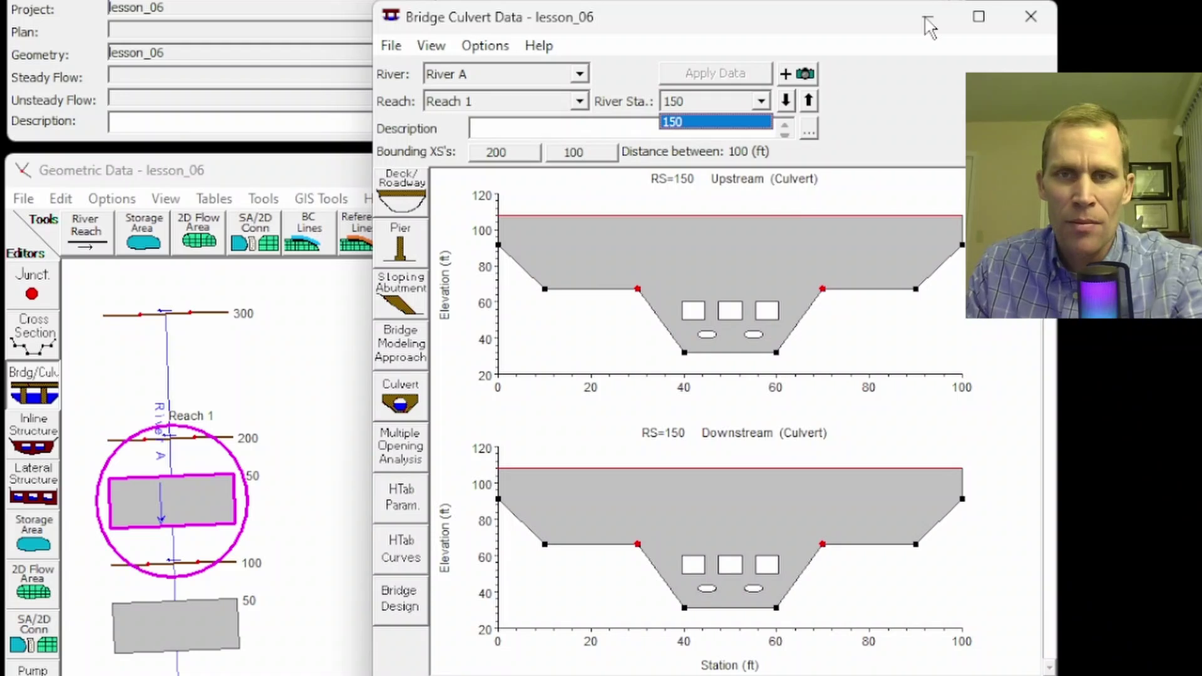
click(1030, 24)
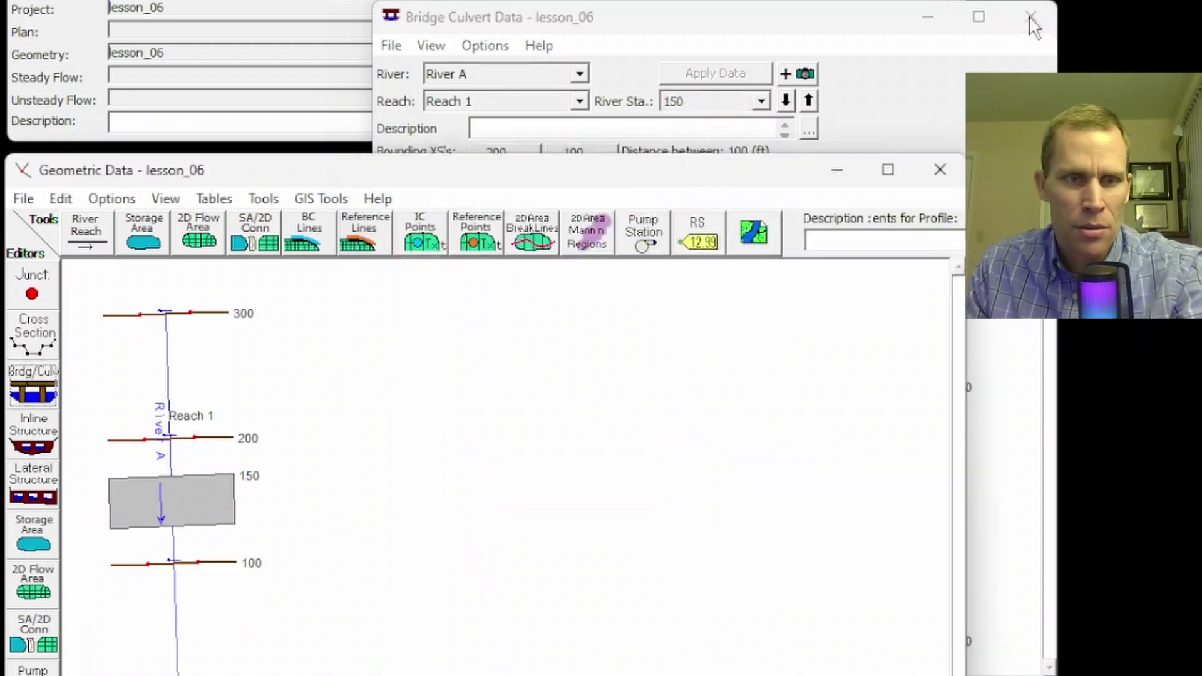
Step: Reopen the bridge culvert editor and open the internal bridge cross sections of the crossing at river station 150
click(35, 391)
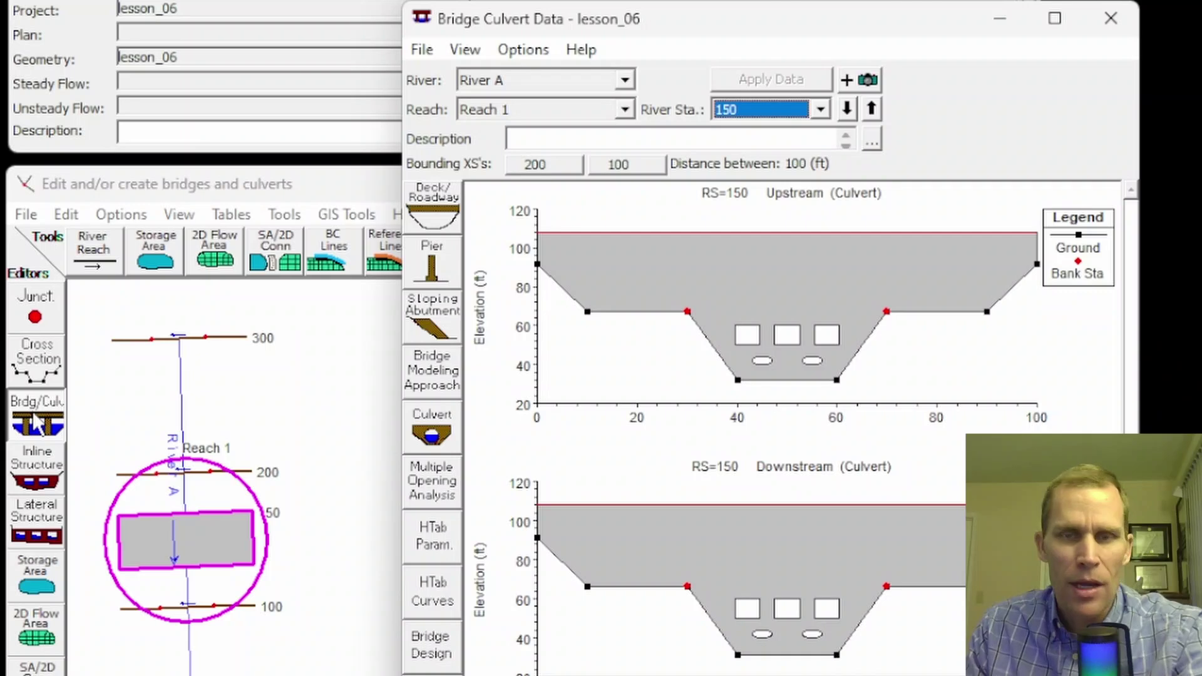
click(523, 49)
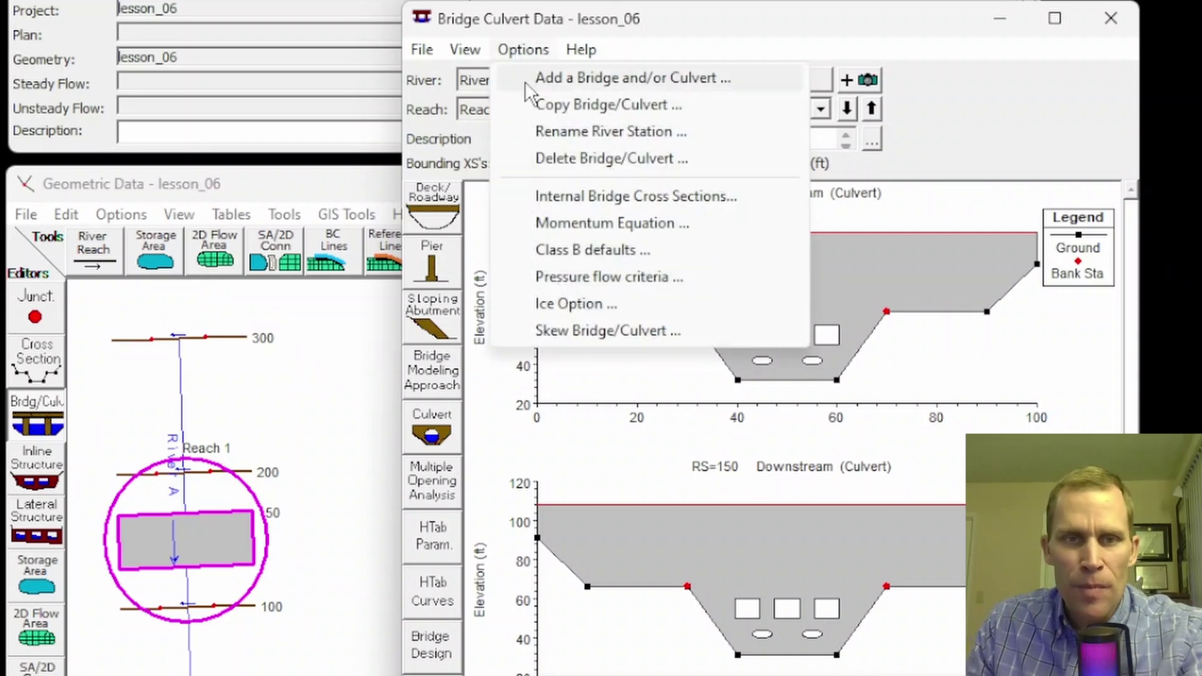
click(592, 197)
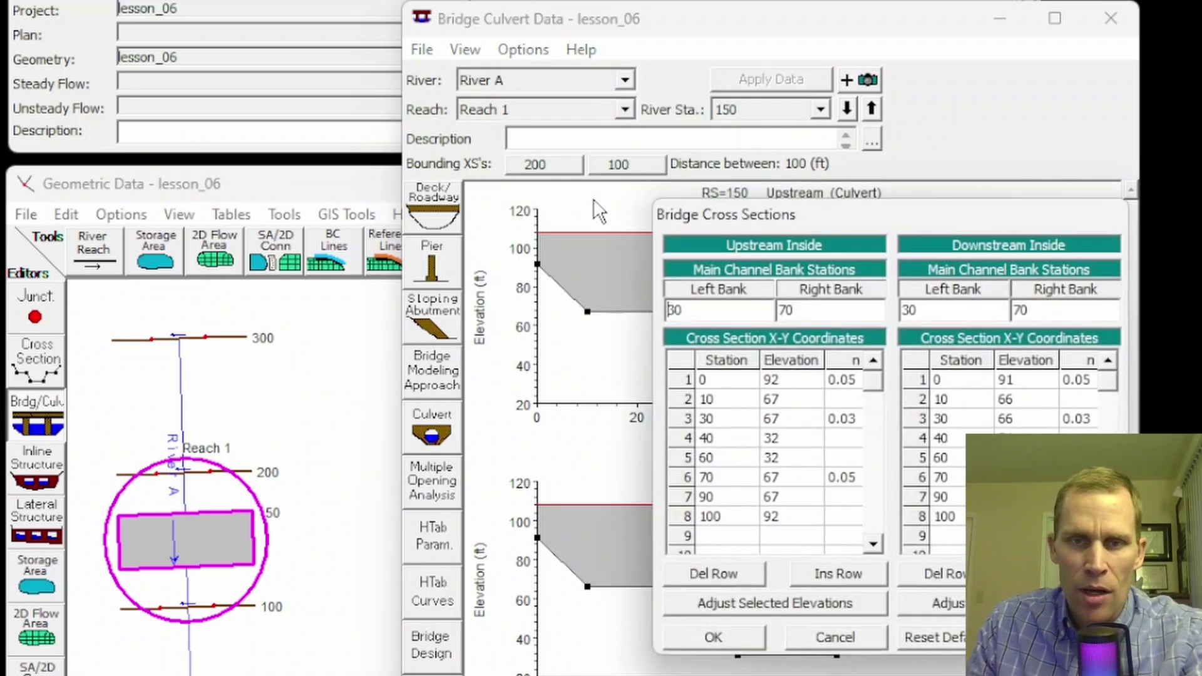
Step: Examine the upstream and downstream inside cross sections alongside the crossing plot, and accept them
drag(962, 227, 440, 275)
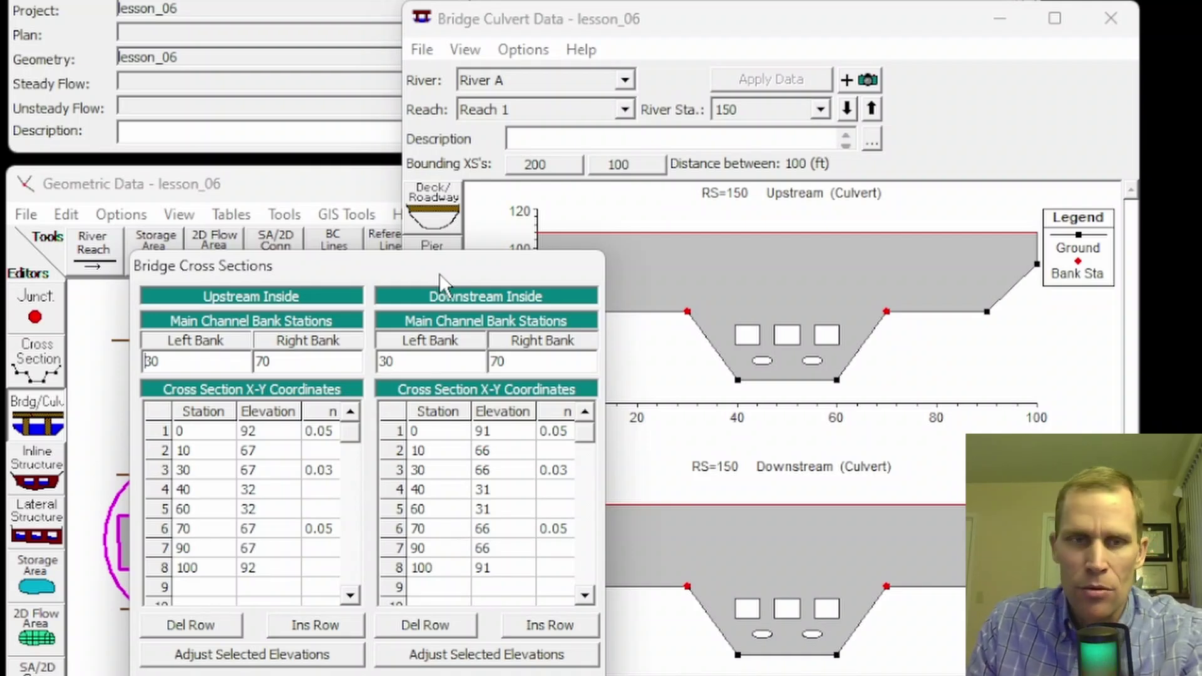
drag(440, 260, 335, 209)
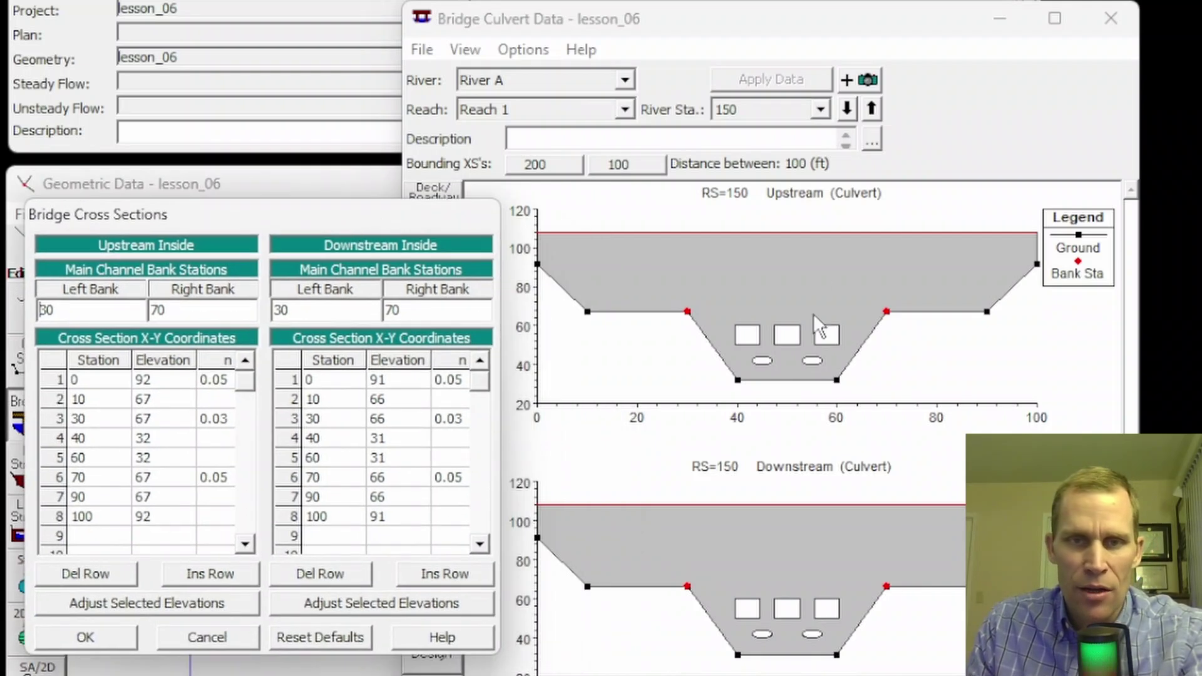
click(94, 638)
Step: Open the momentum equation settings and accept them with only the friction component included
click(523, 50)
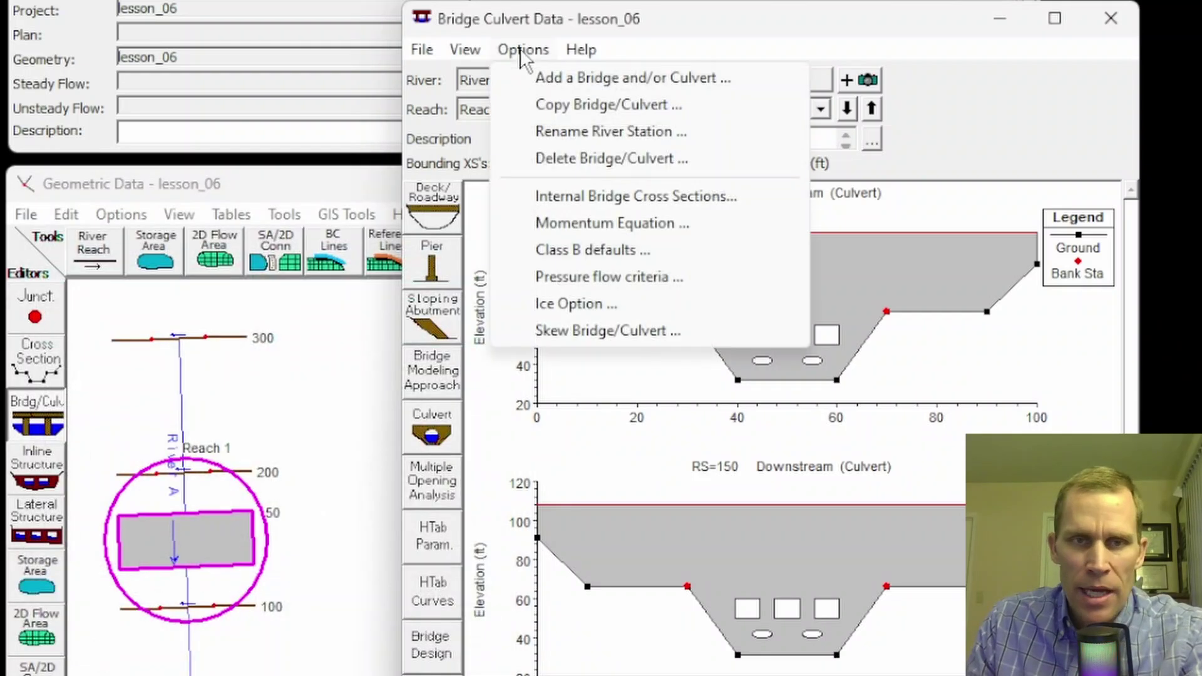
click(579, 223)
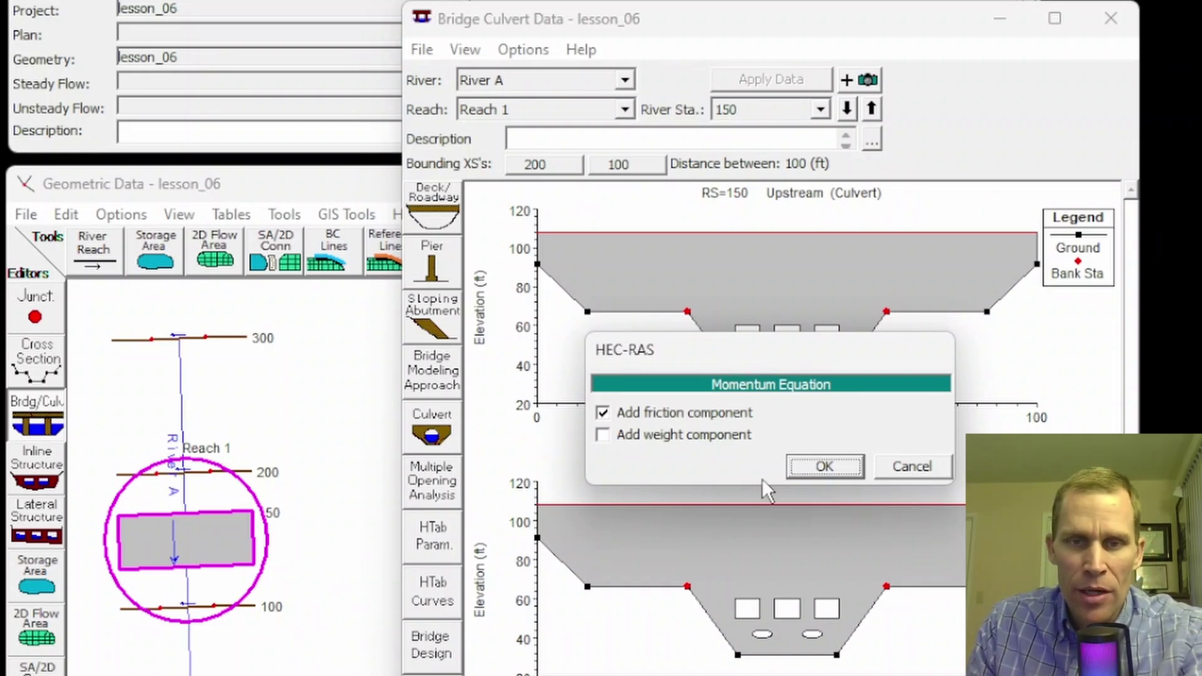
click(830, 465)
Step: Open the class B defaults and accept the critical depth location inside the bridge at the upstream end
click(523, 49)
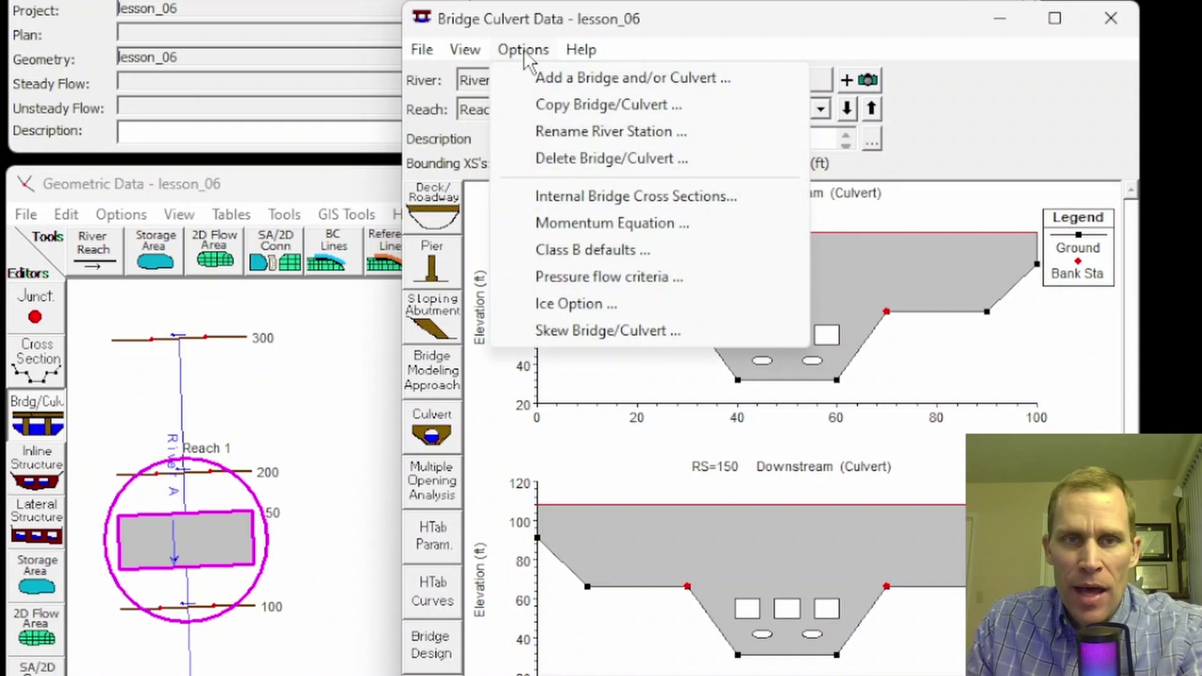
click(595, 250)
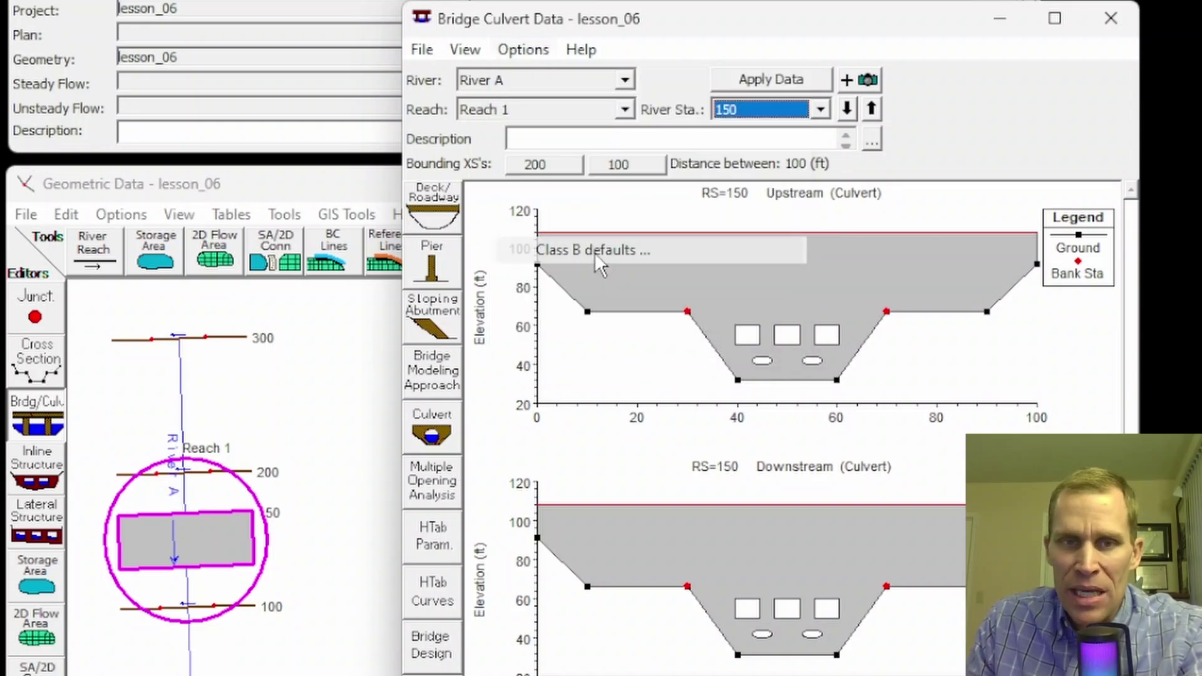
drag(765, 349, 214, 250)
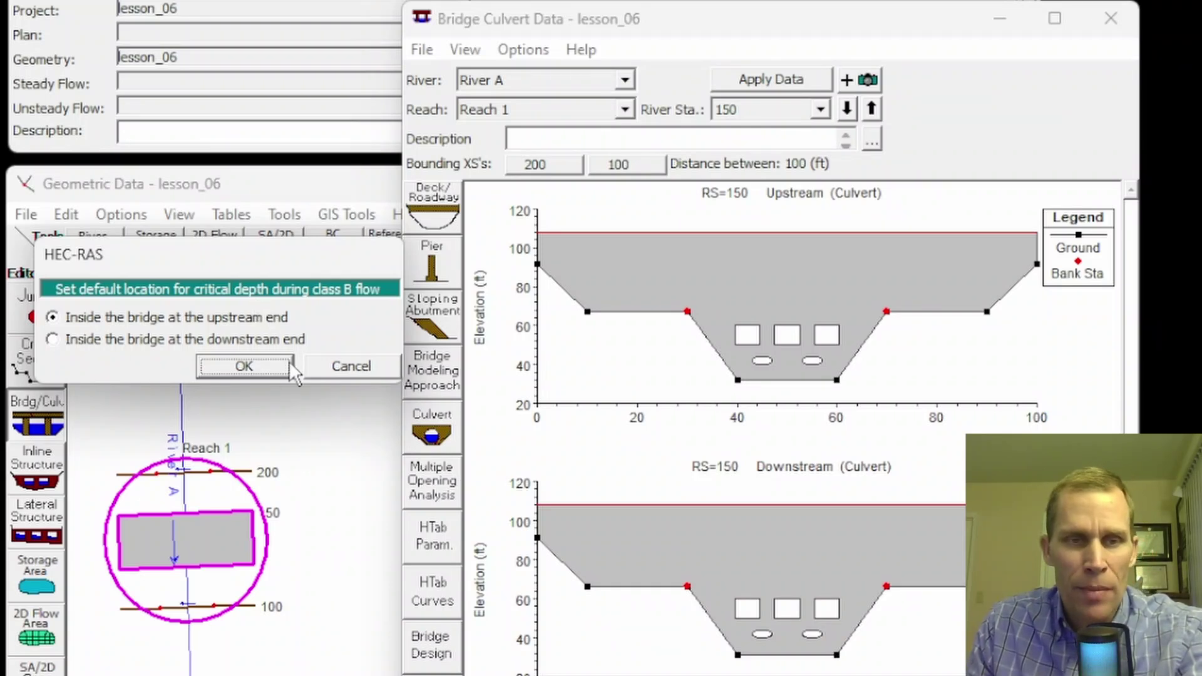
click(258, 363)
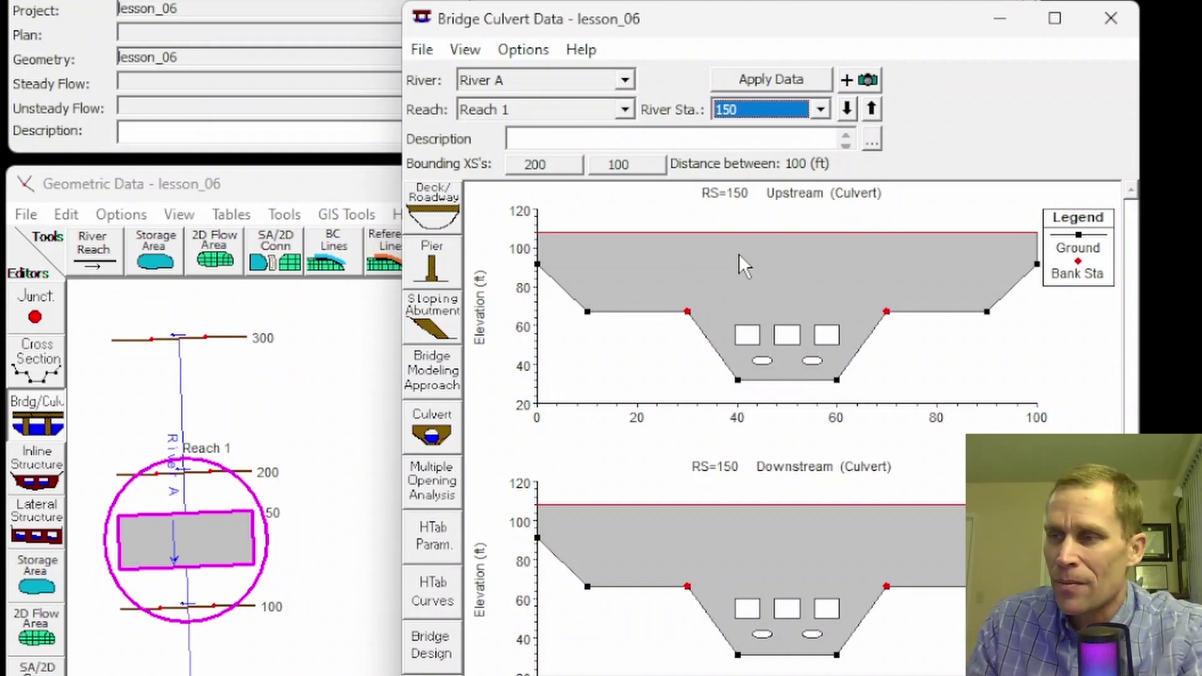
Step: Set the criterion for checking pressure flow to the upstream energy grade line and accept it
click(530, 52)
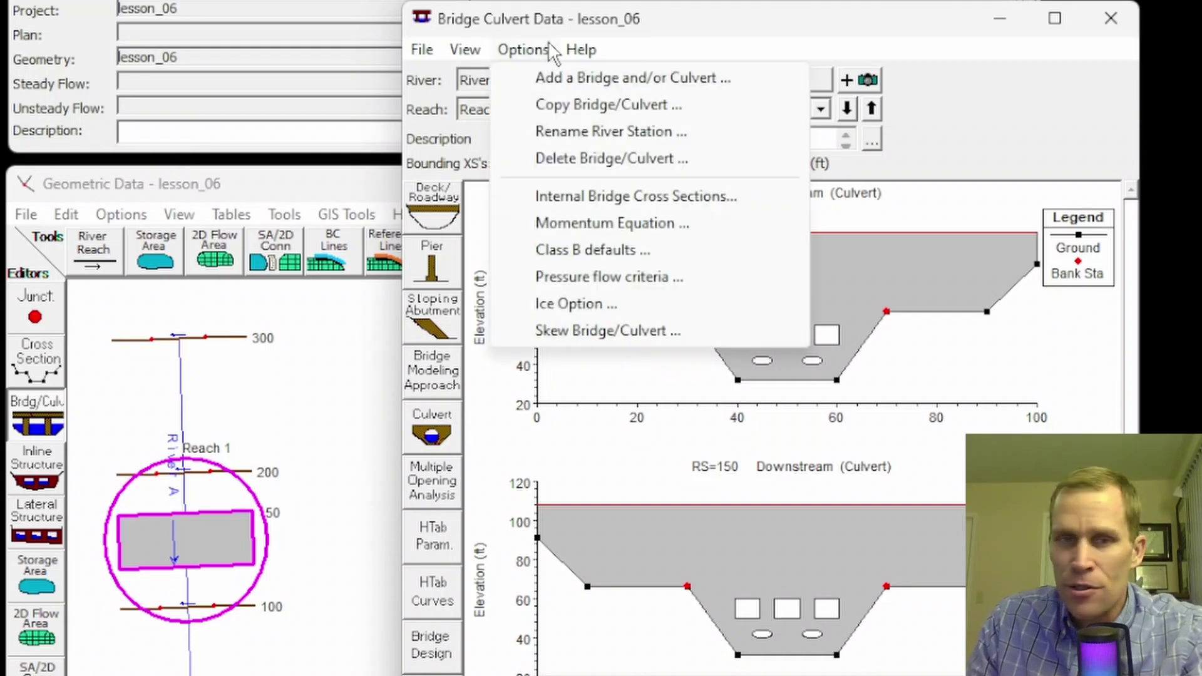
click(546, 45)
click(523, 49)
click(601, 277)
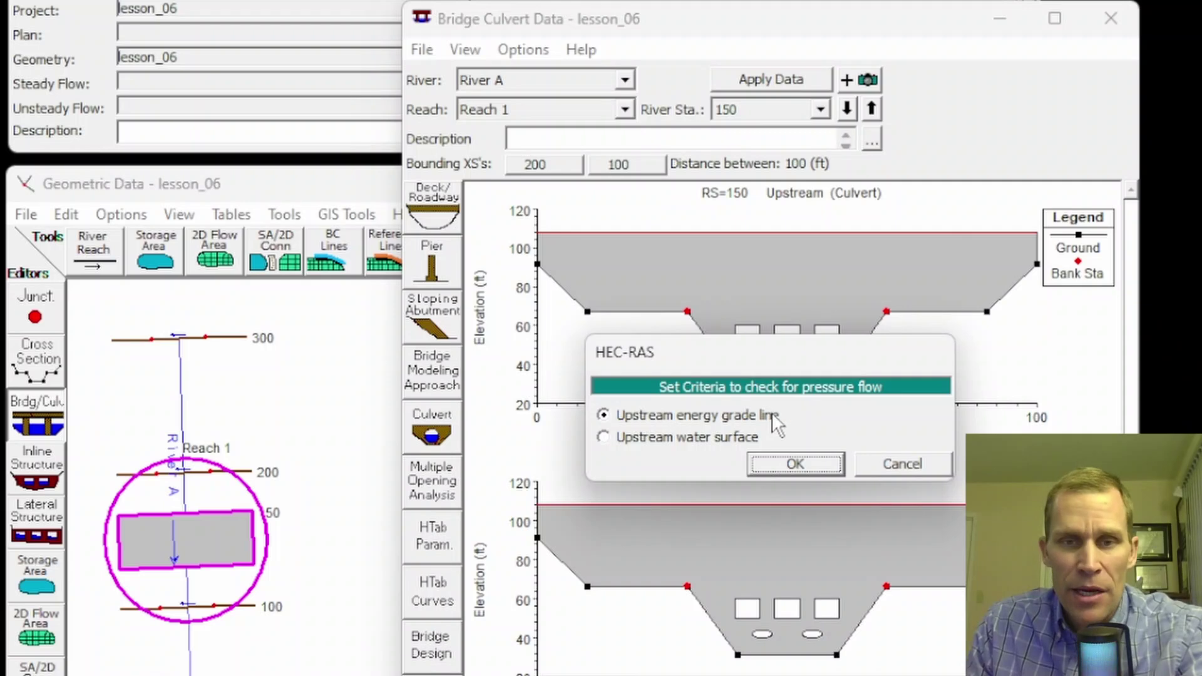
click(604, 417)
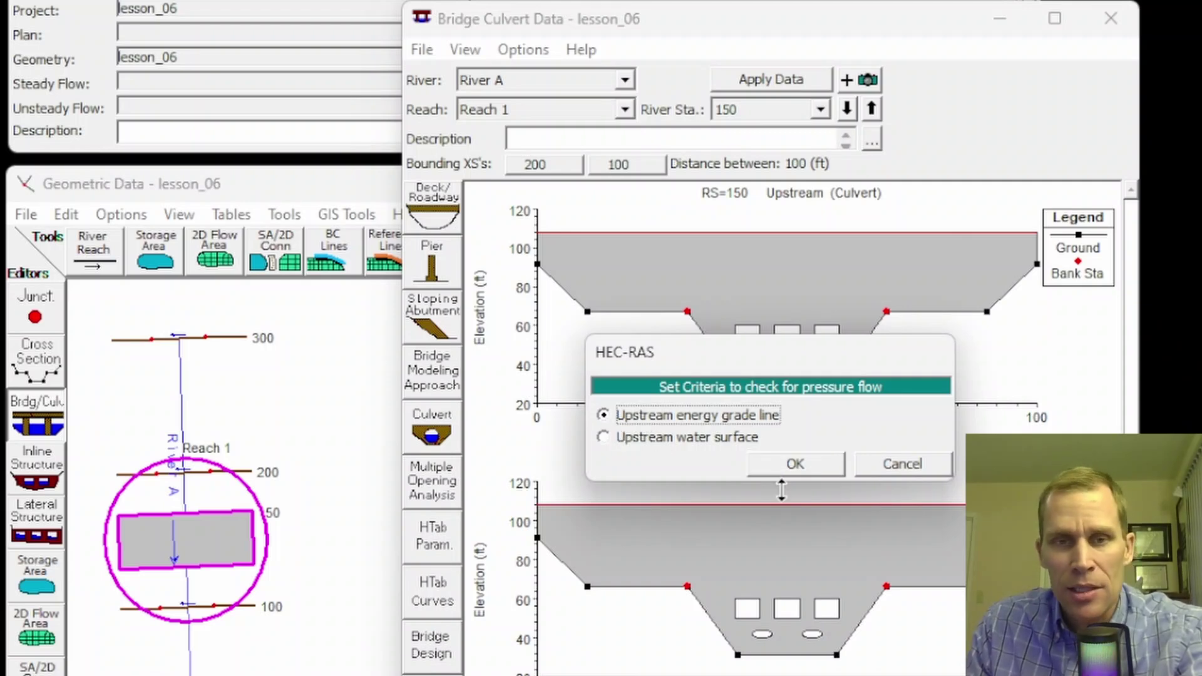
click(798, 460)
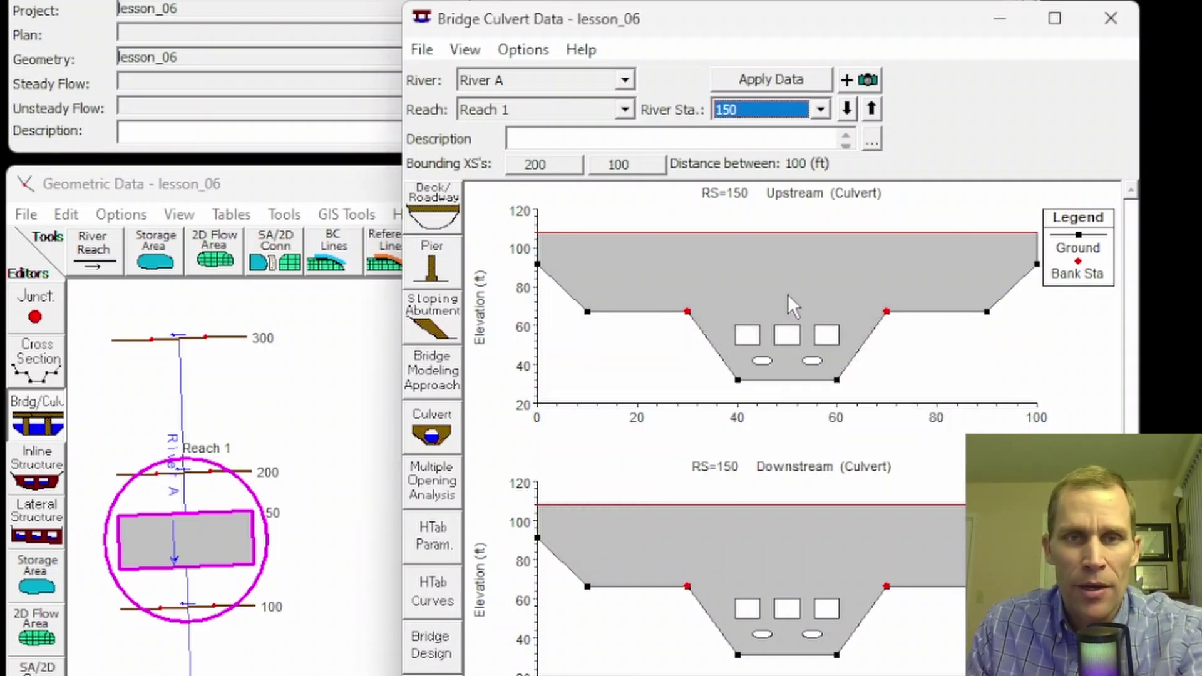
Step: Review the ice jam computation options for the crossing and cancel without changing them
click(523, 50)
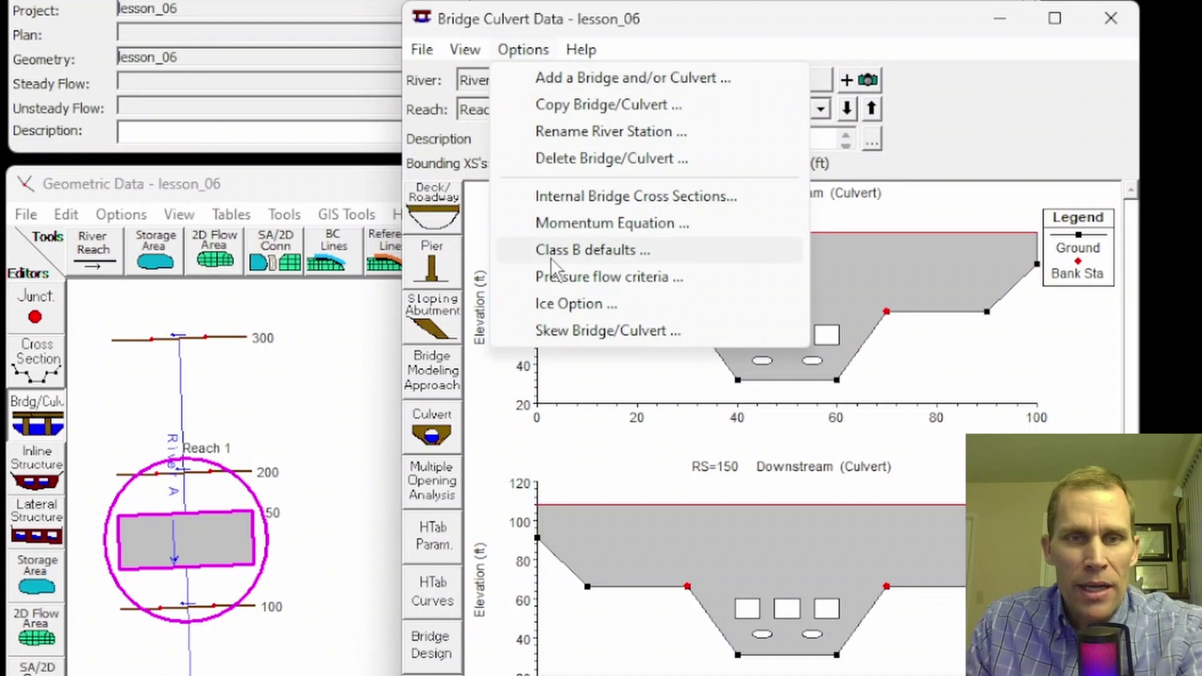
click(580, 305)
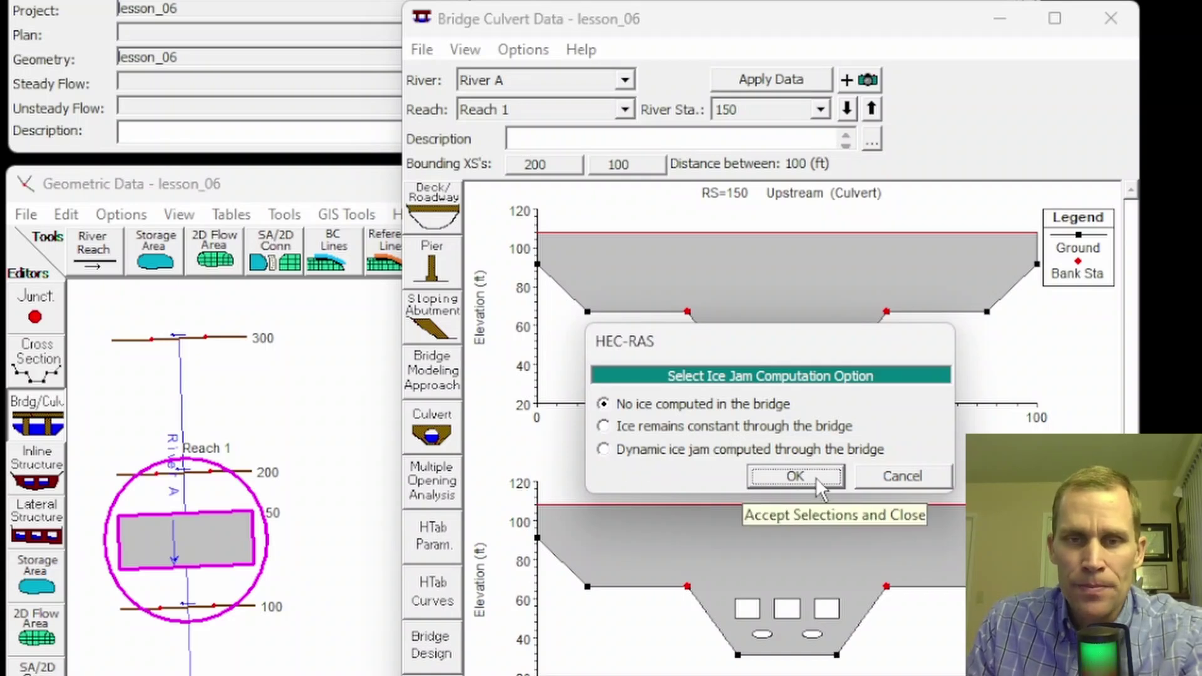
click(888, 474)
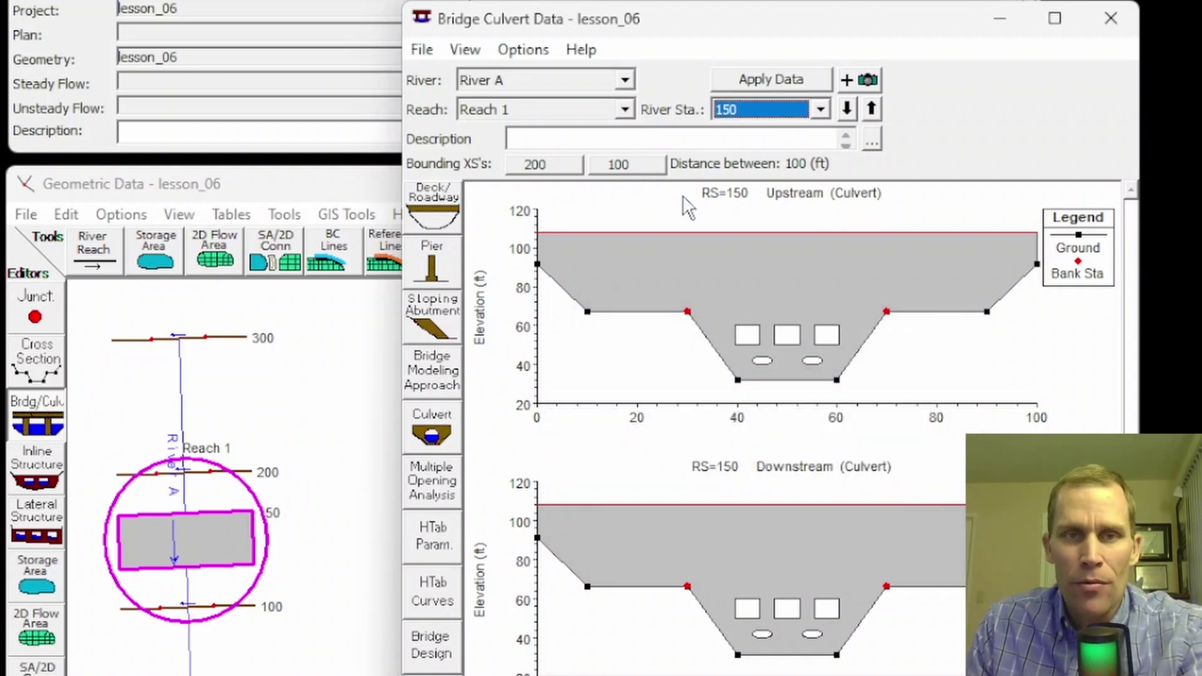
Step: Open the bridge/culvert skew settings, read the deck, abutment and pier skew options beside the plot, and cancel
click(523, 50)
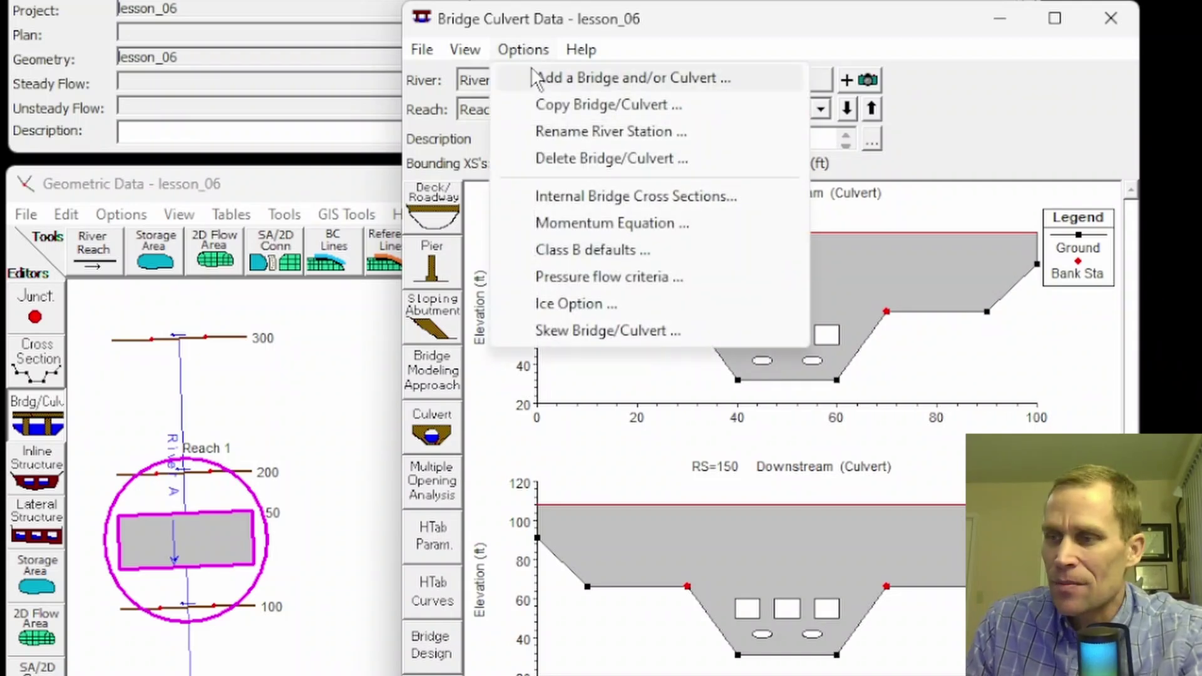
click(524, 51)
click(524, 52)
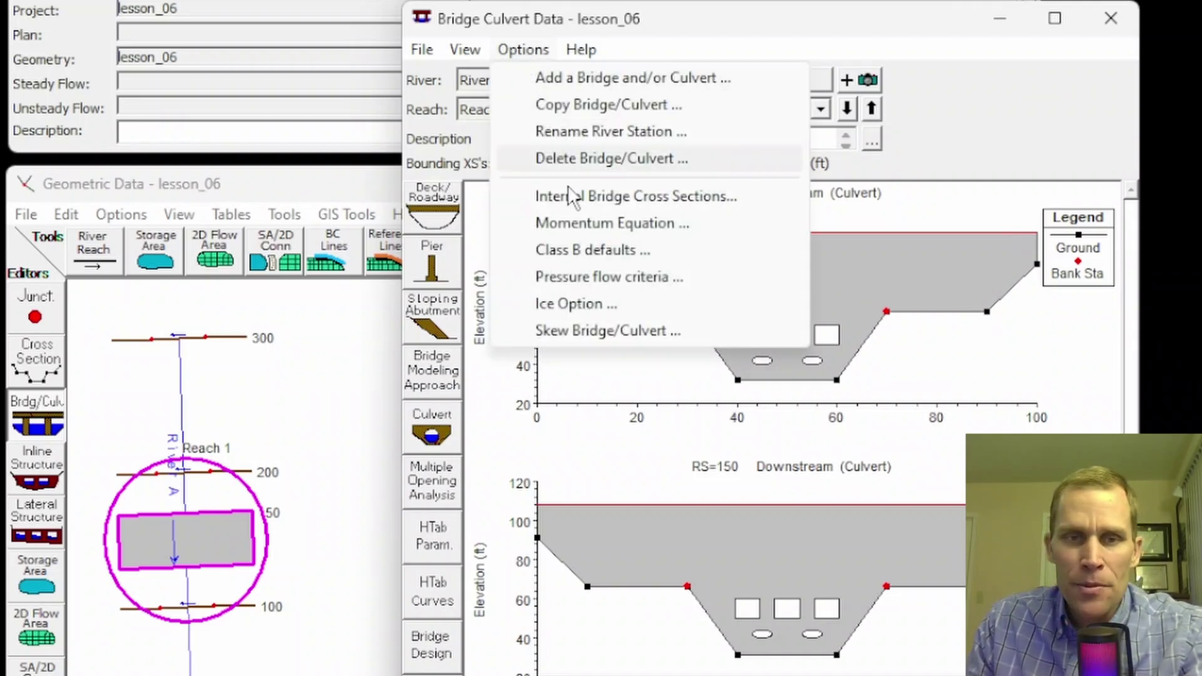
click(576, 331)
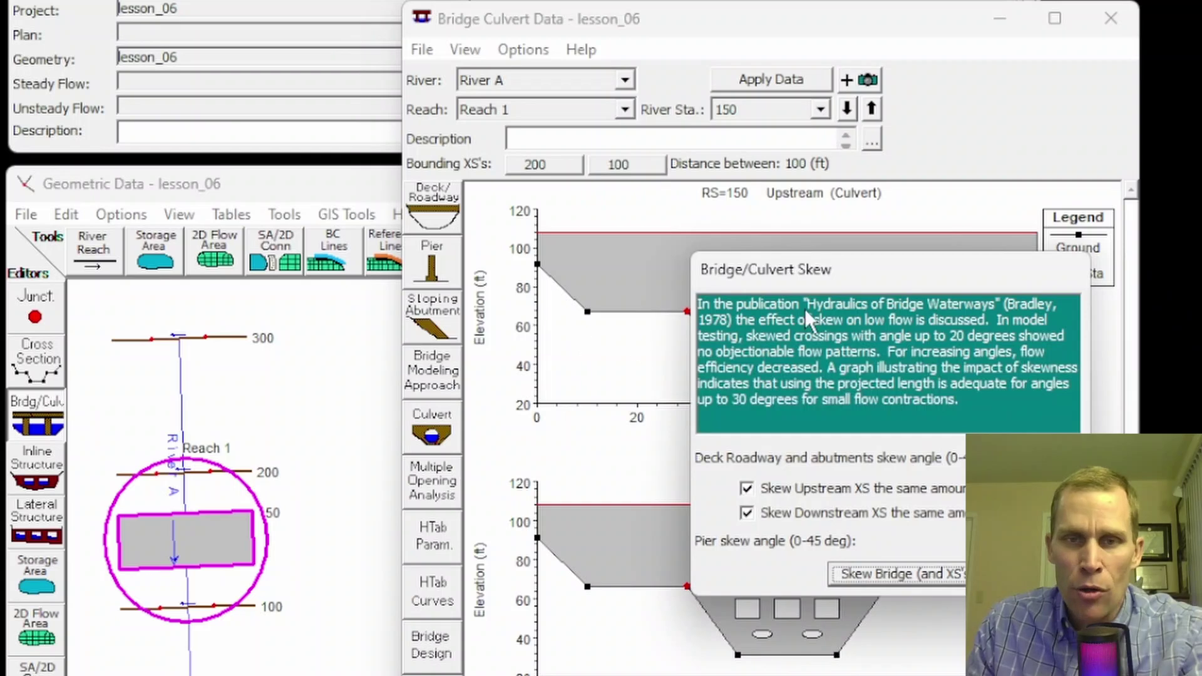
drag(858, 284, 255, 233)
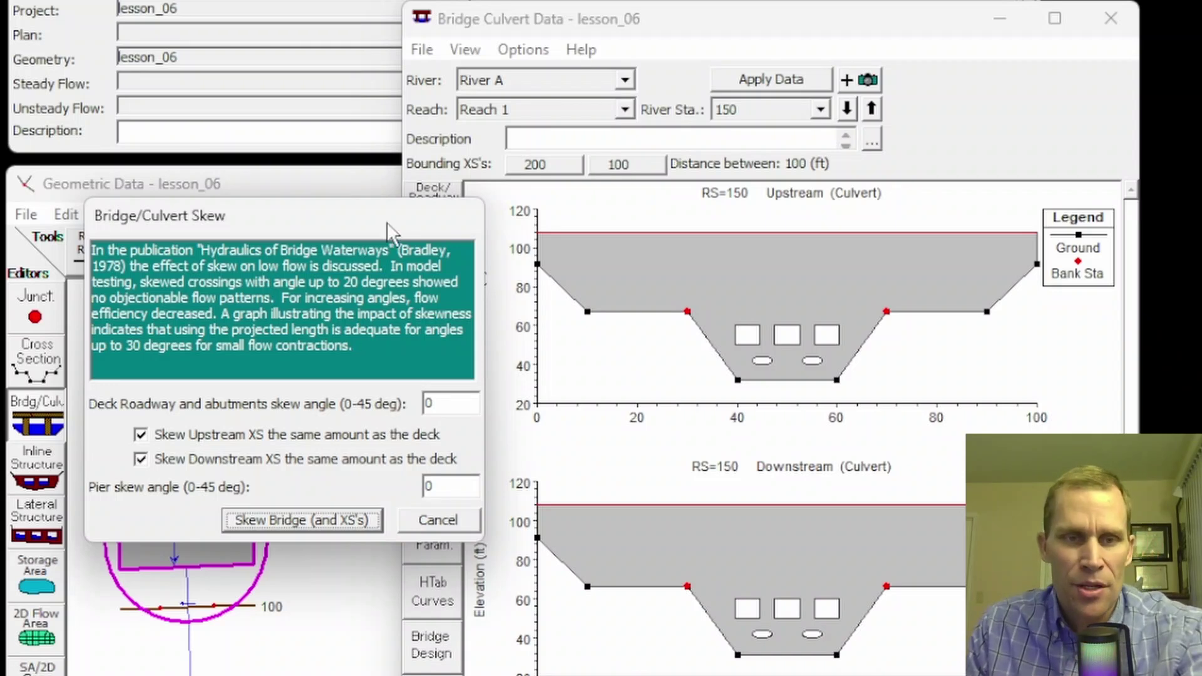
click(424, 517)
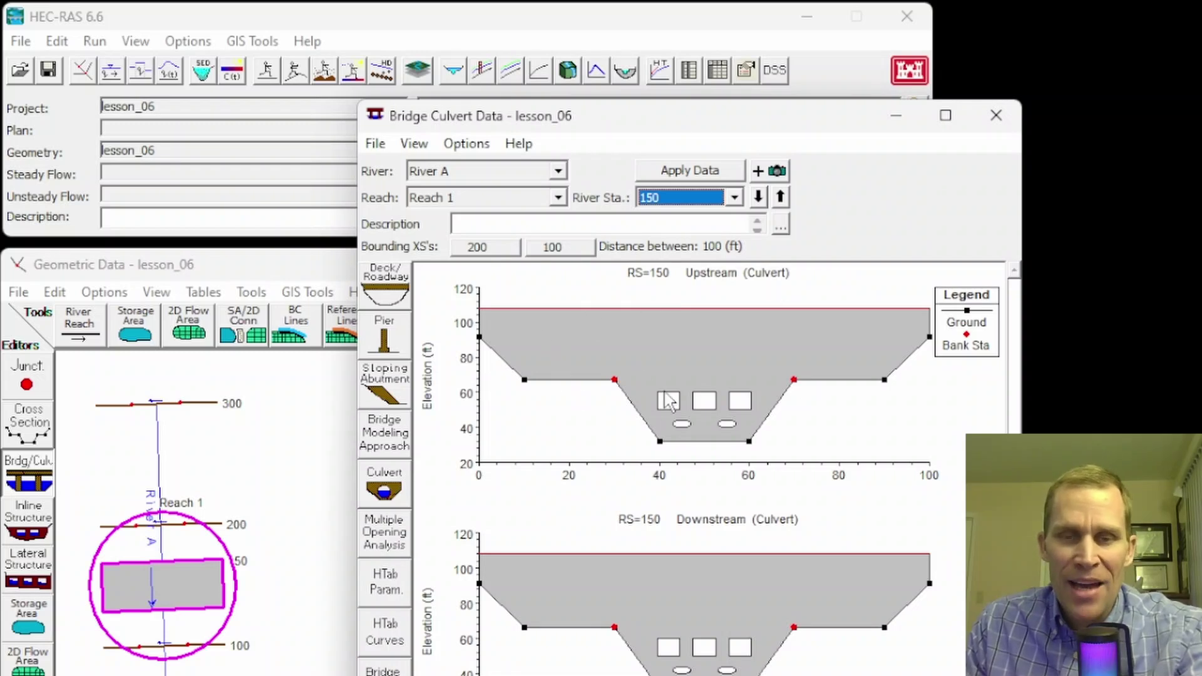
click(414, 144)
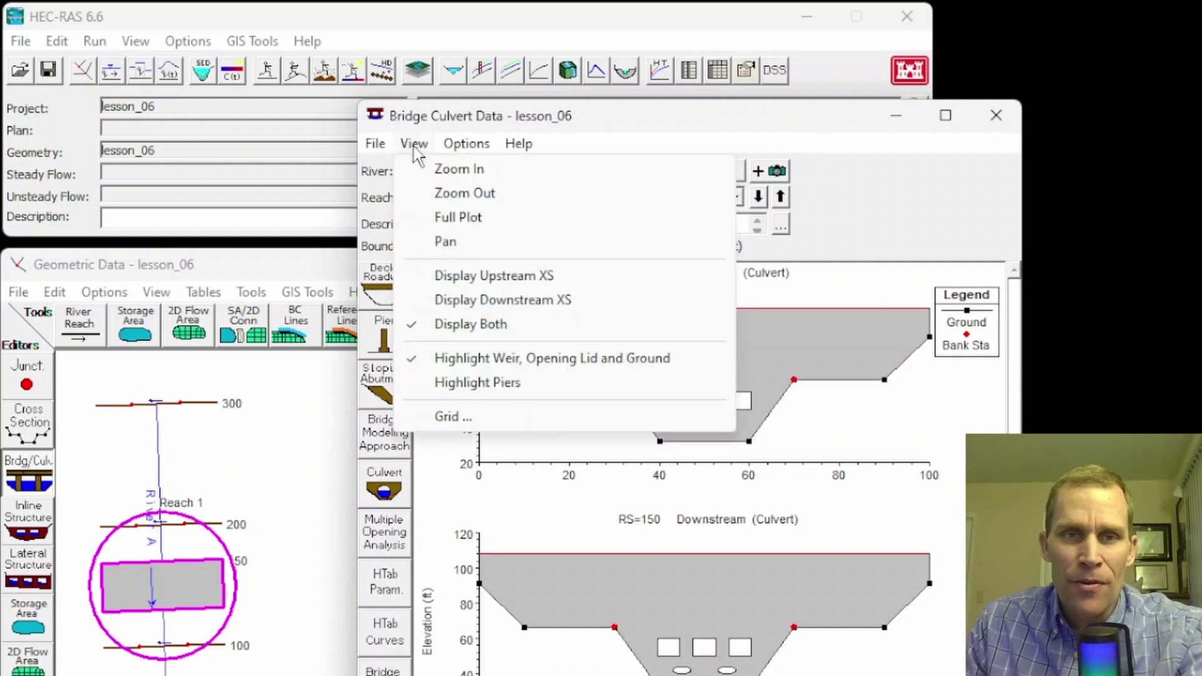
click(463, 143)
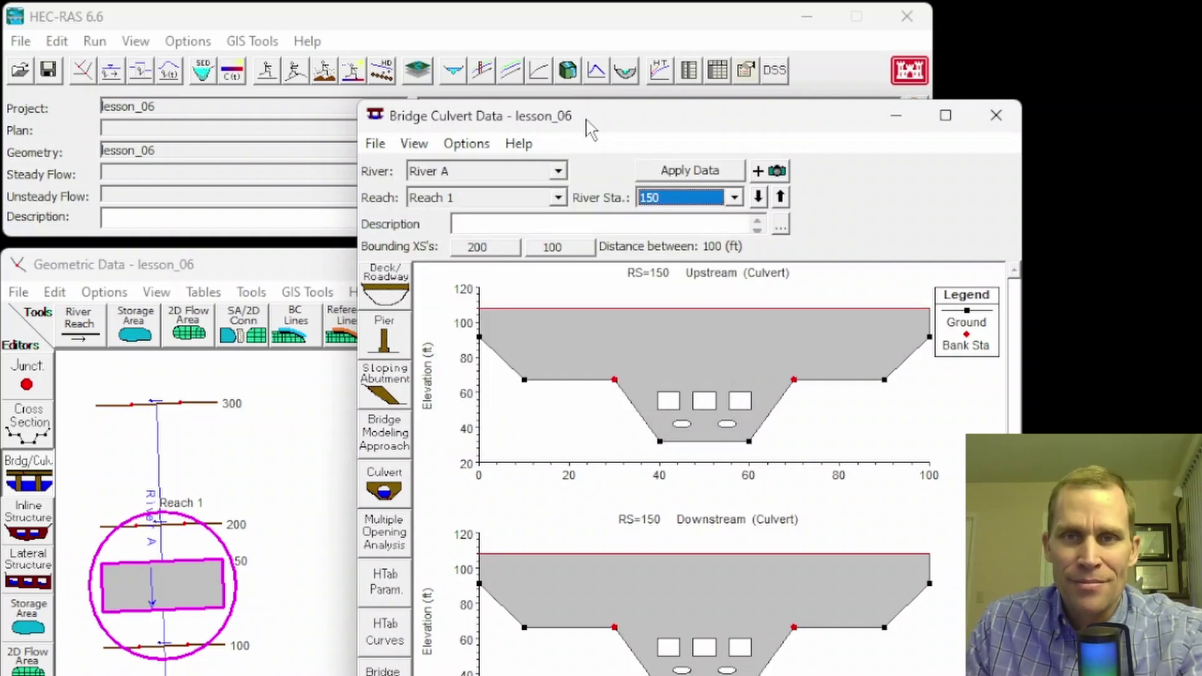